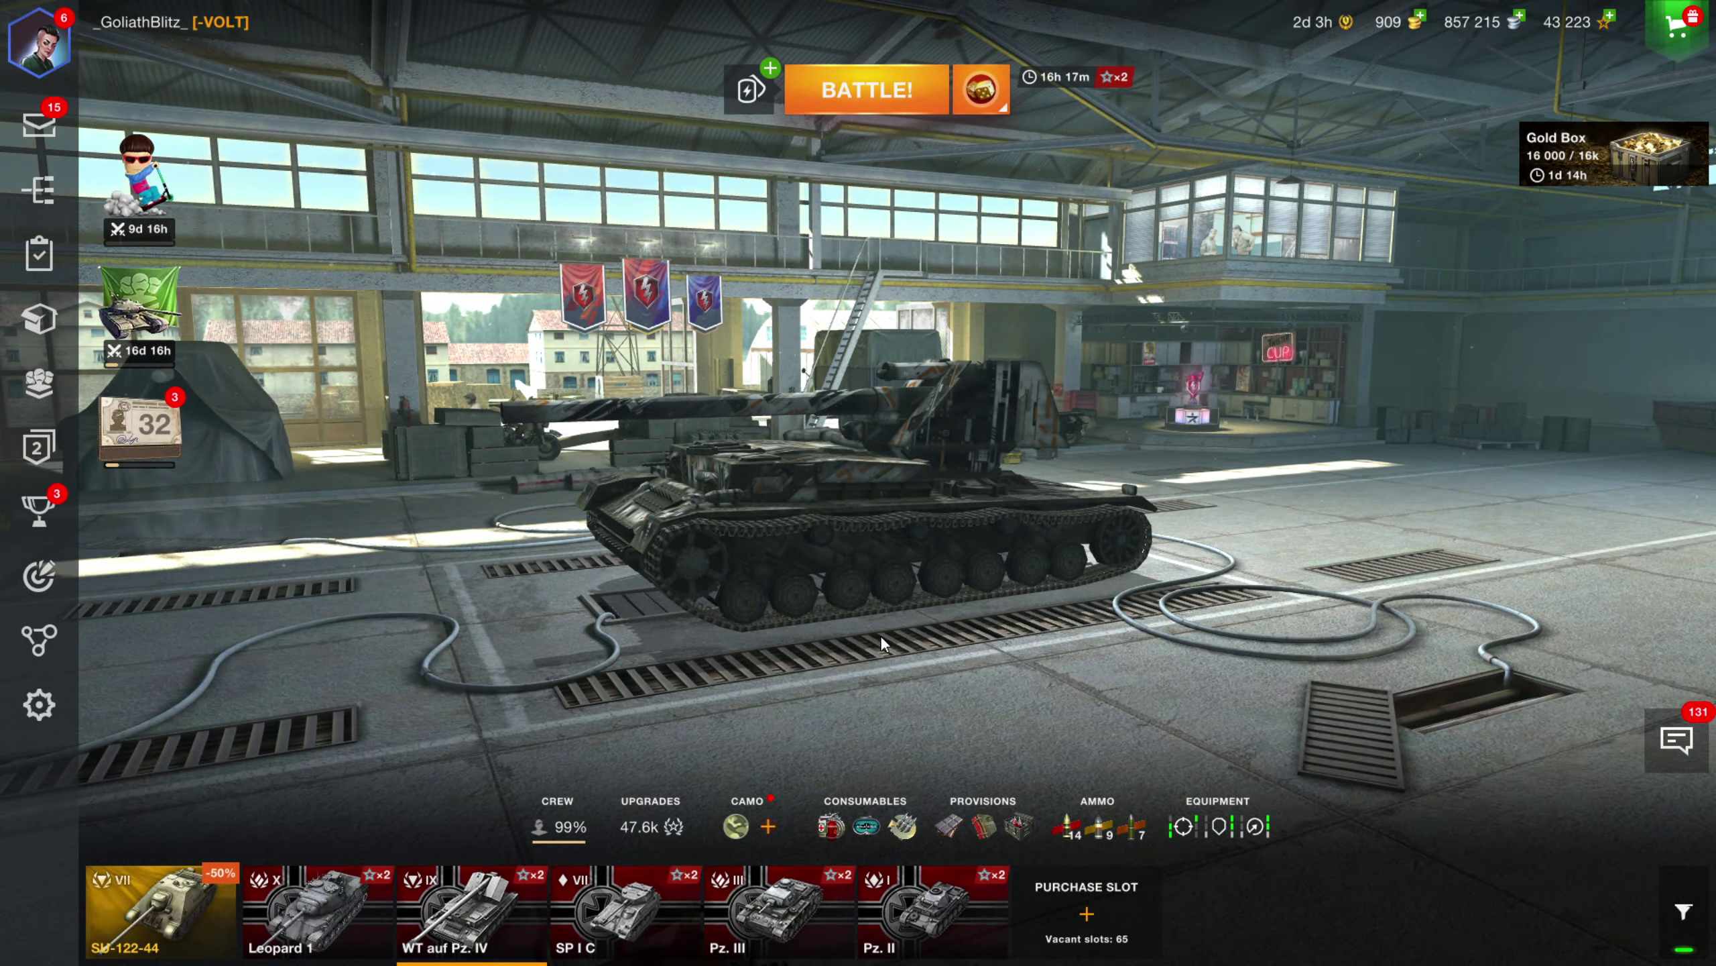
Look the tank over in the garage, then open Blitz Player Support from Settings' General tab
mouse_move(880, 635)
mouse_down()
mouse_move(1006, 571)
mouse_move(568, 474)
mouse_move(714, 470)
mouse_move(885, 521)
mouse_move(973, 503)
mouse_move(1078, 523)
mouse_move(714, 622)
mouse_move(826, 524)
mouse_move(1086, 567)
mouse_move(843, 578)
mouse_move(796, 526)
mouse_move(710, 515)
mouse_move(949, 532)
mouse_move(851, 537)
mouse_move(1543, 520)
mouse_move(1020, 570)
mouse_move(1102, 542)
mouse_move(1349, 548)
mouse_move(1130, 598)
mouse_move(1046, 543)
mouse_up()
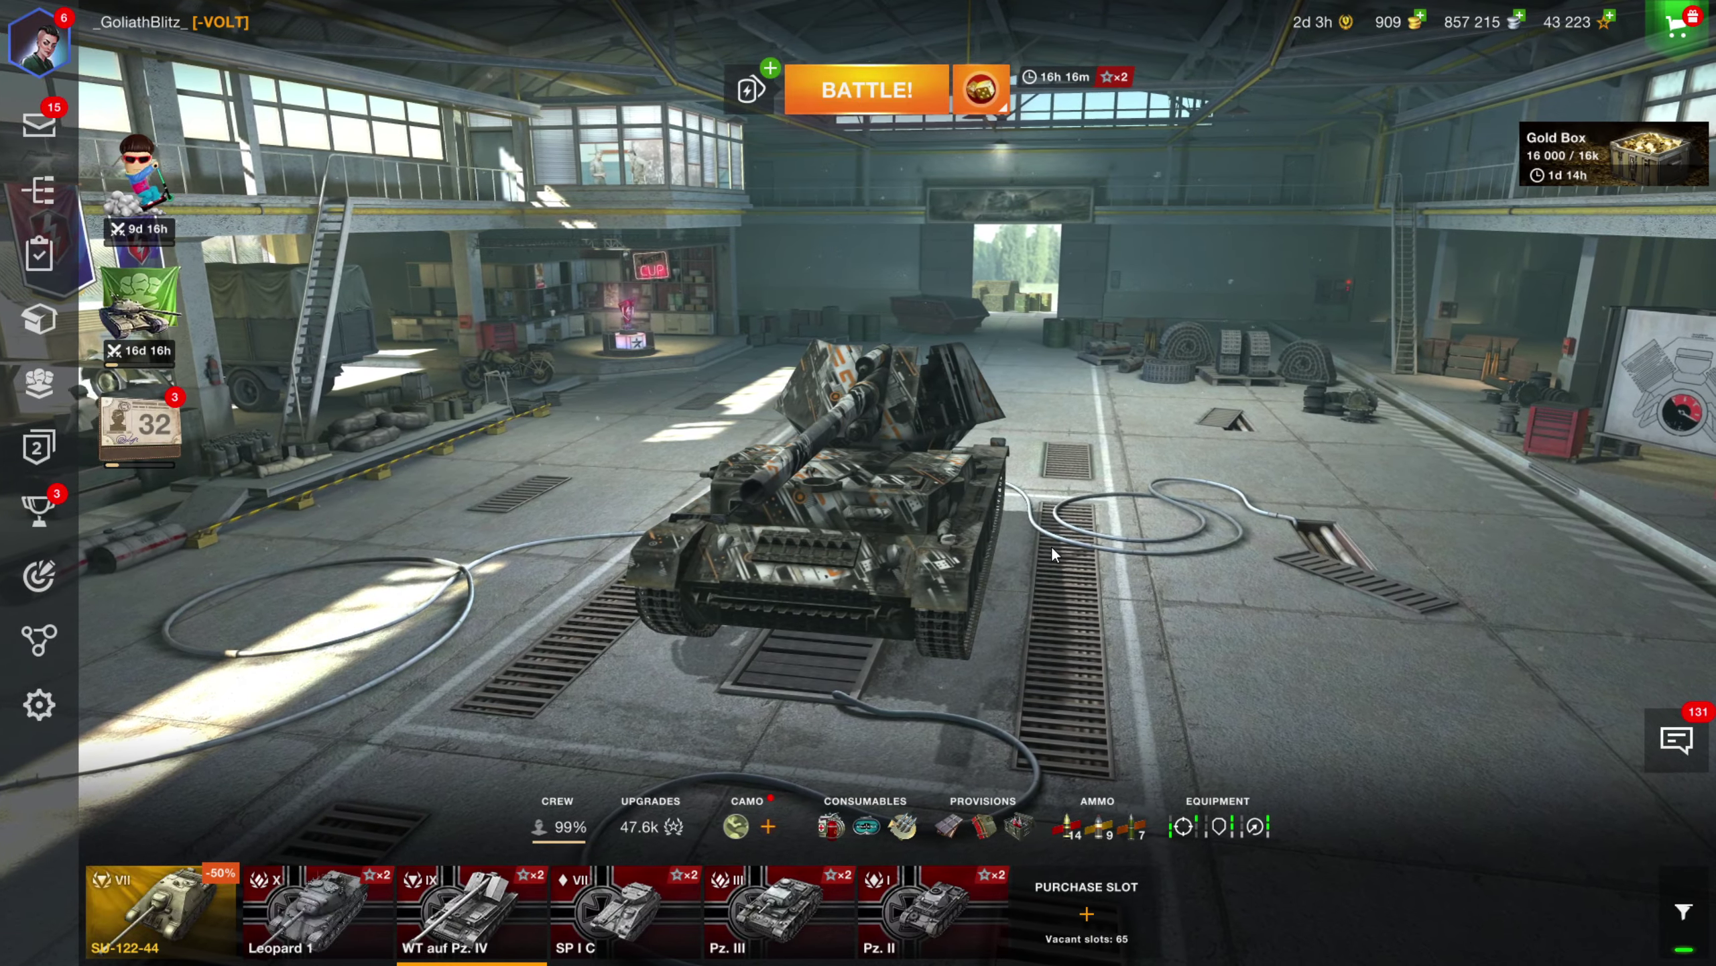
drag(1207, 646, 1001, 607)
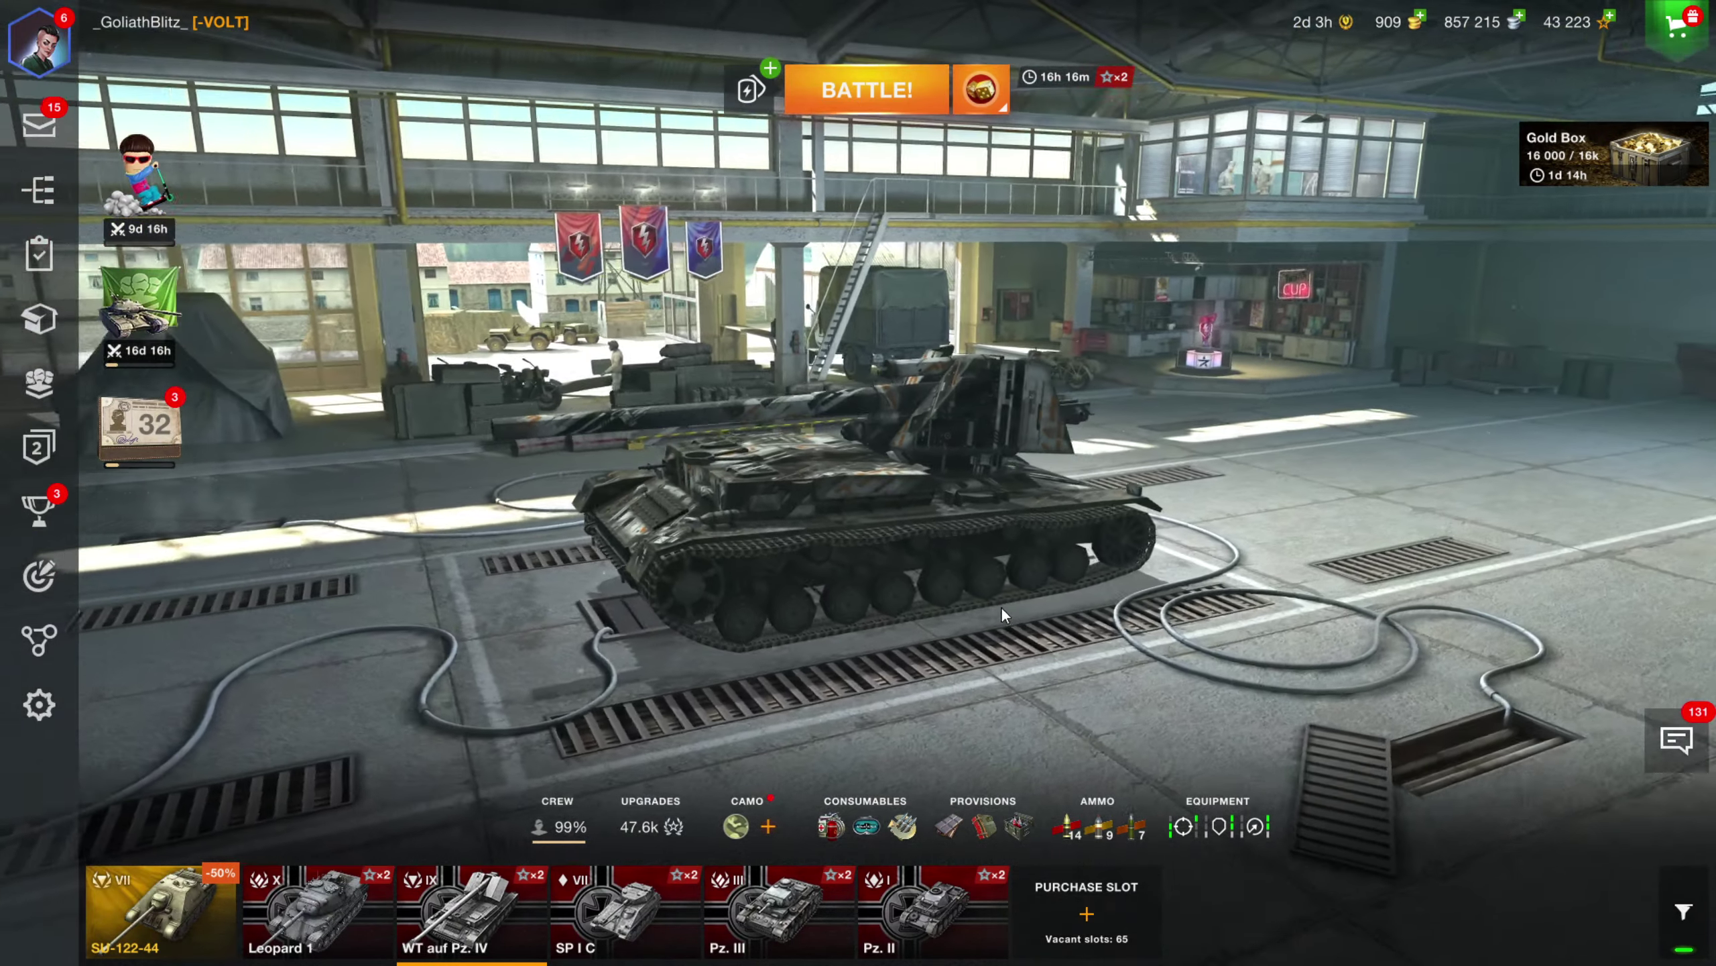
mouse_move(950, 441)
mouse_down()
mouse_move(665, 429)
mouse_move(454, 458)
mouse_move(526, 469)
mouse_move(590, 439)
mouse_move(656, 473)
mouse_move(1332, 478)
mouse_move(1134, 470)
mouse_up()
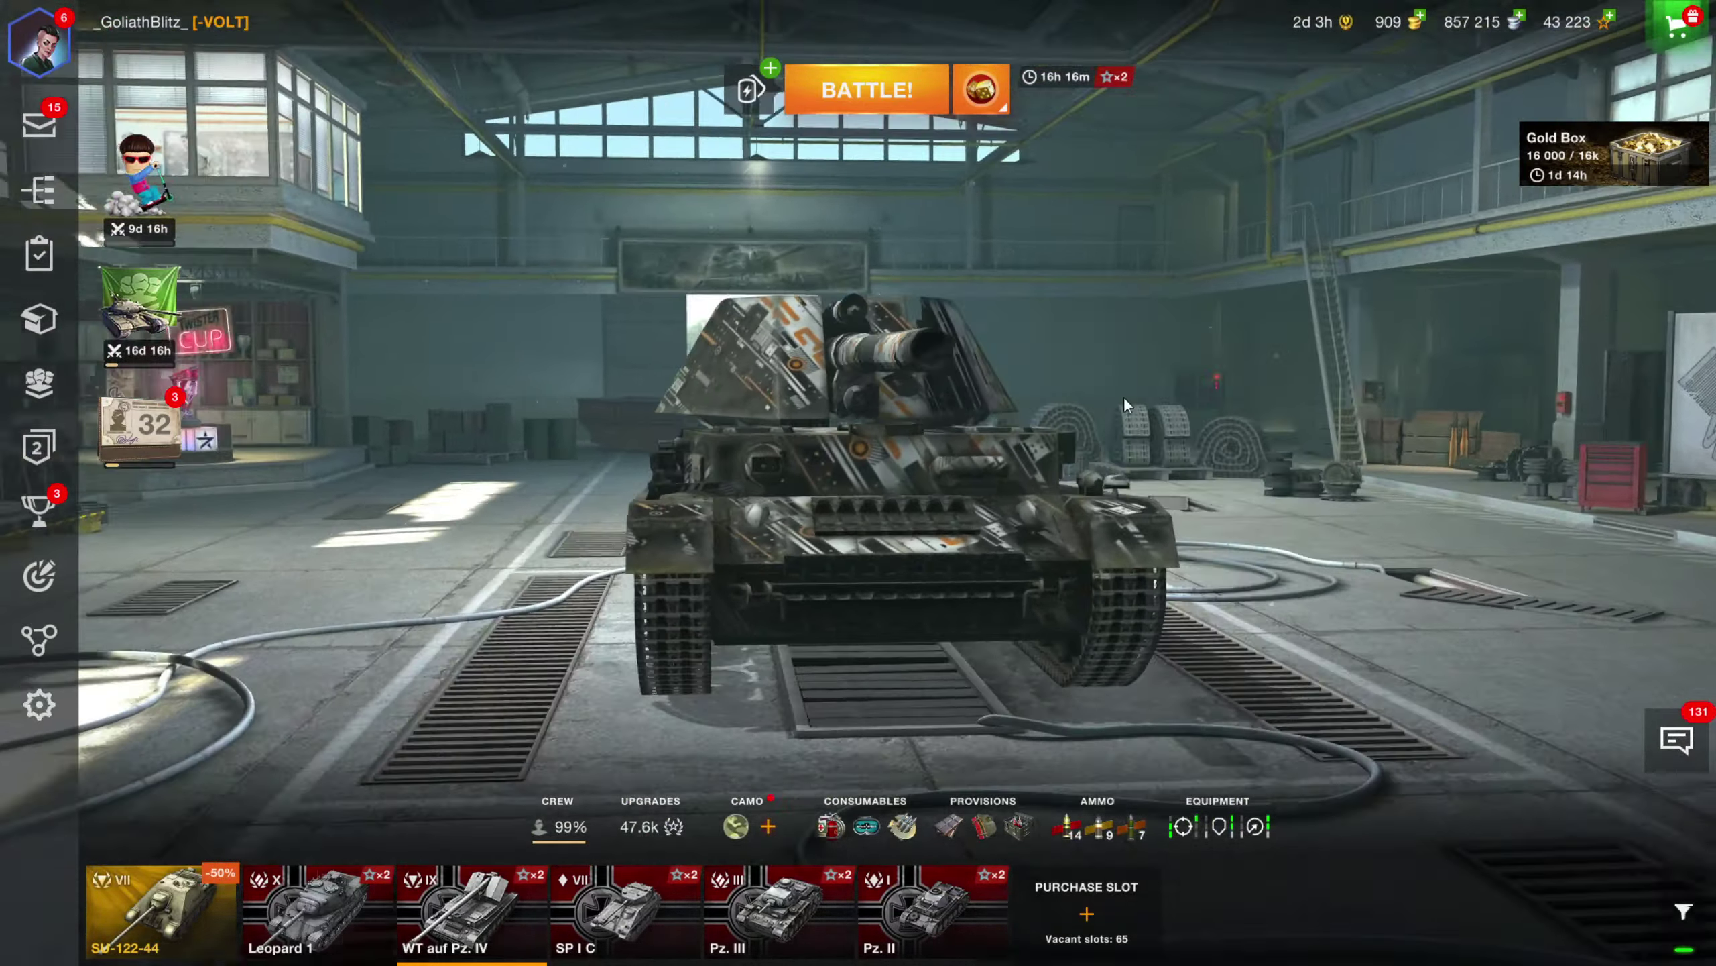
mouse_move(1124, 396)
mouse_down()
mouse_move(1266, 397)
mouse_move(1357, 518)
mouse_move(1540, 414)
mouse_move(784, 563)
mouse_move(746, 553)
mouse_move(884, 509)
mouse_move(865, 546)
mouse_move(772, 573)
mouse_move(623, 575)
mouse_move(365, 521)
mouse_up()
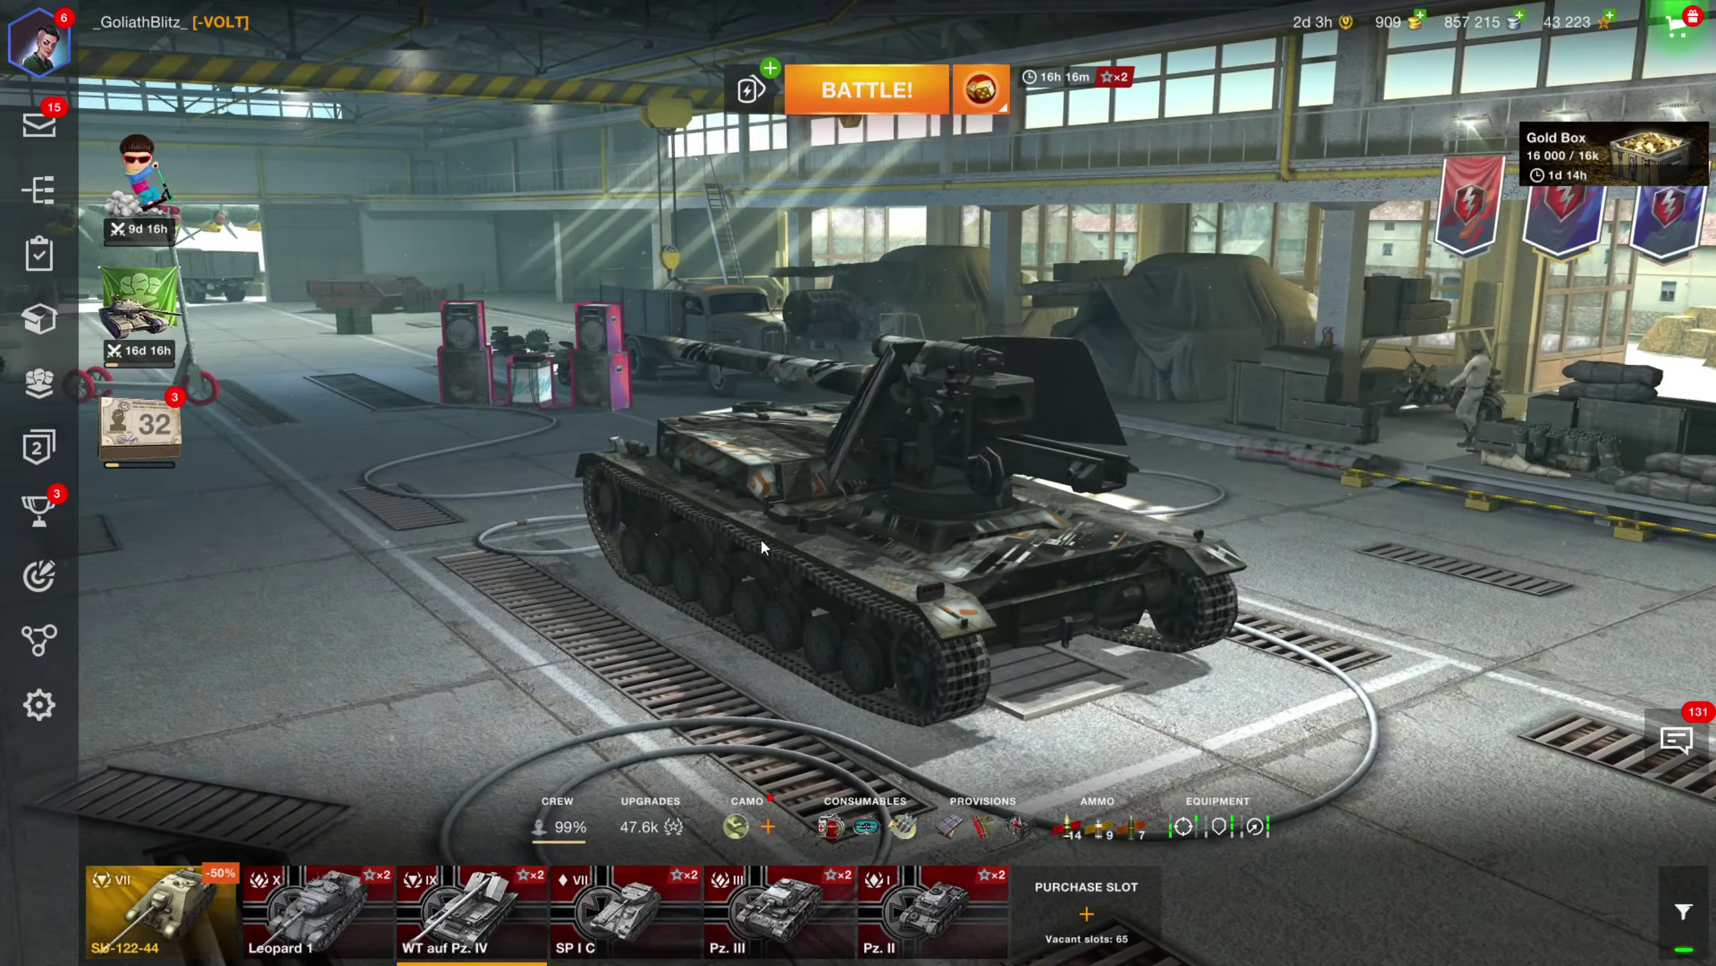
mouse_move(763, 547)
mouse_down()
mouse_move(547, 563)
mouse_move(728, 526)
mouse_move(797, 547)
mouse_move(912, 532)
mouse_move(589, 545)
mouse_move(1055, 590)
mouse_move(226, 646)
mouse_move(284, 722)
mouse_move(487, 686)
mouse_up()
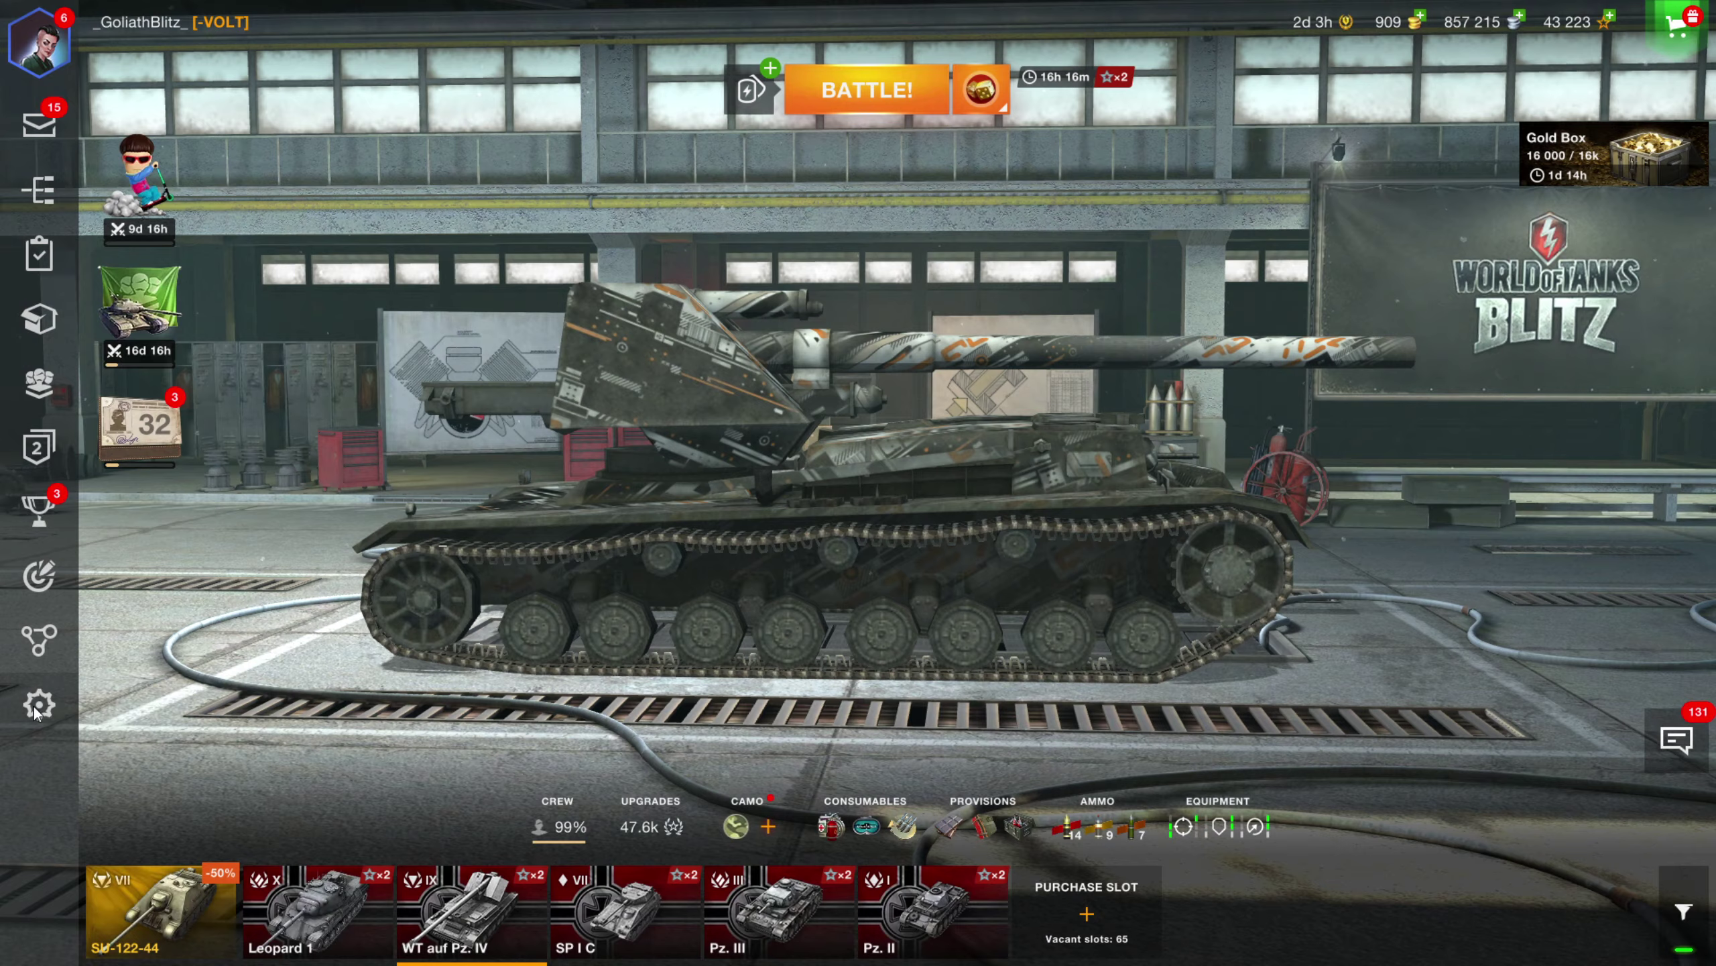
click(37, 710)
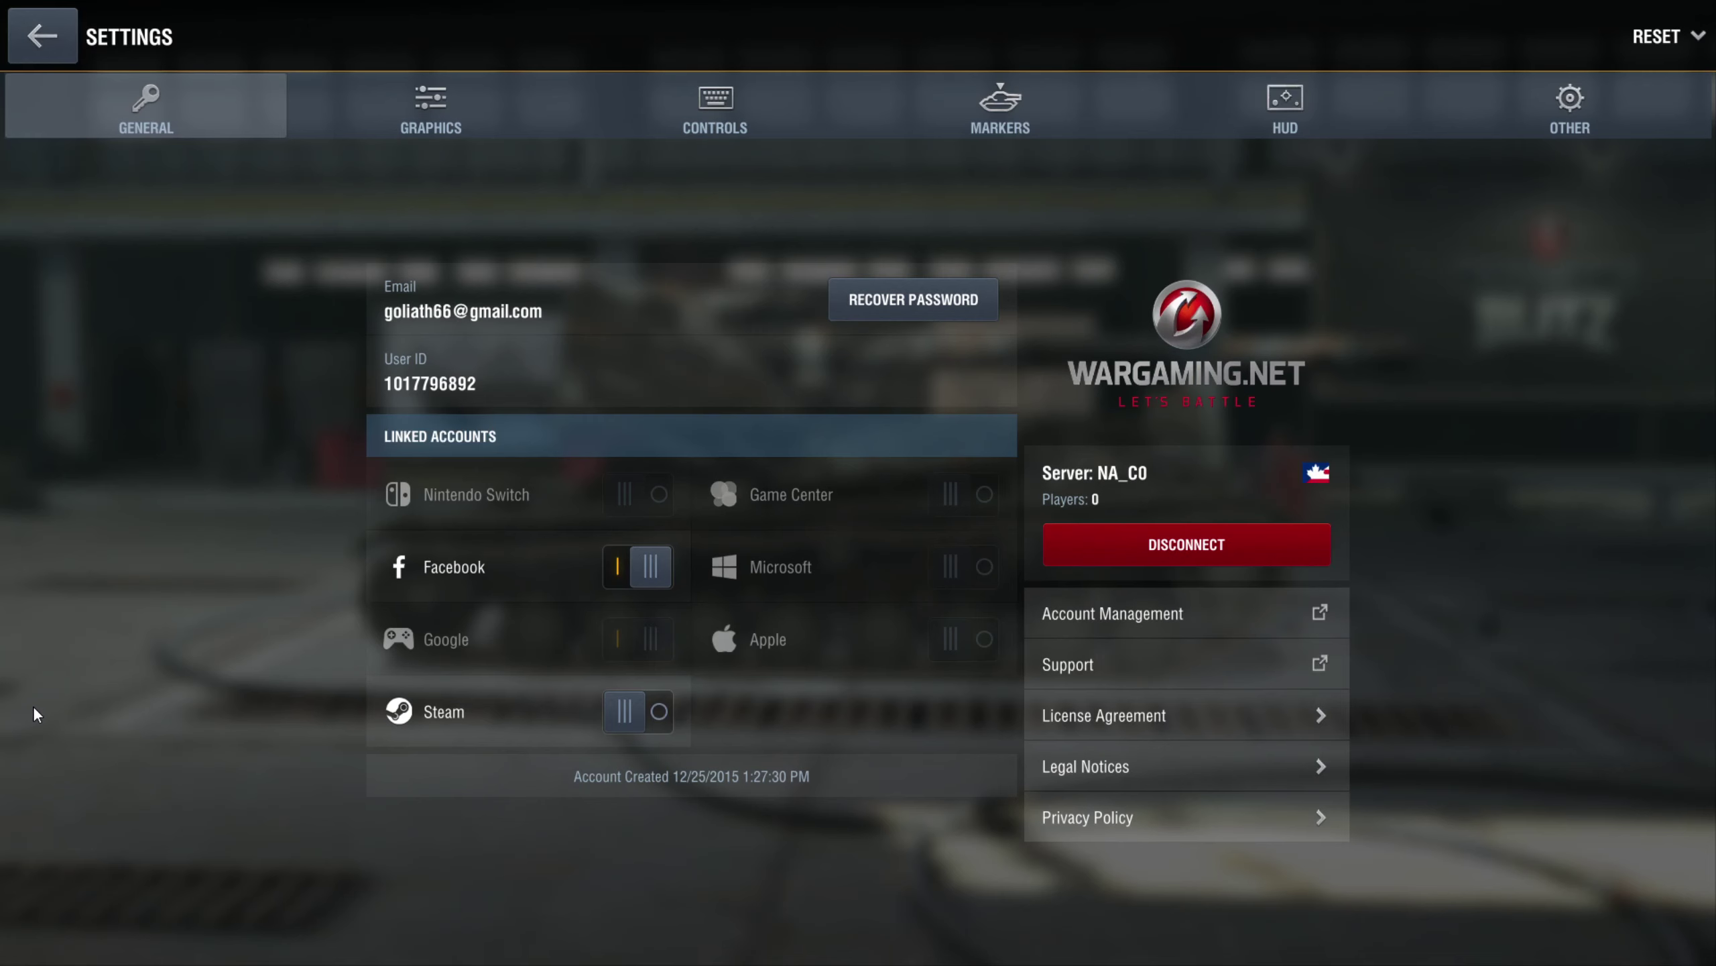
click(1110, 659)
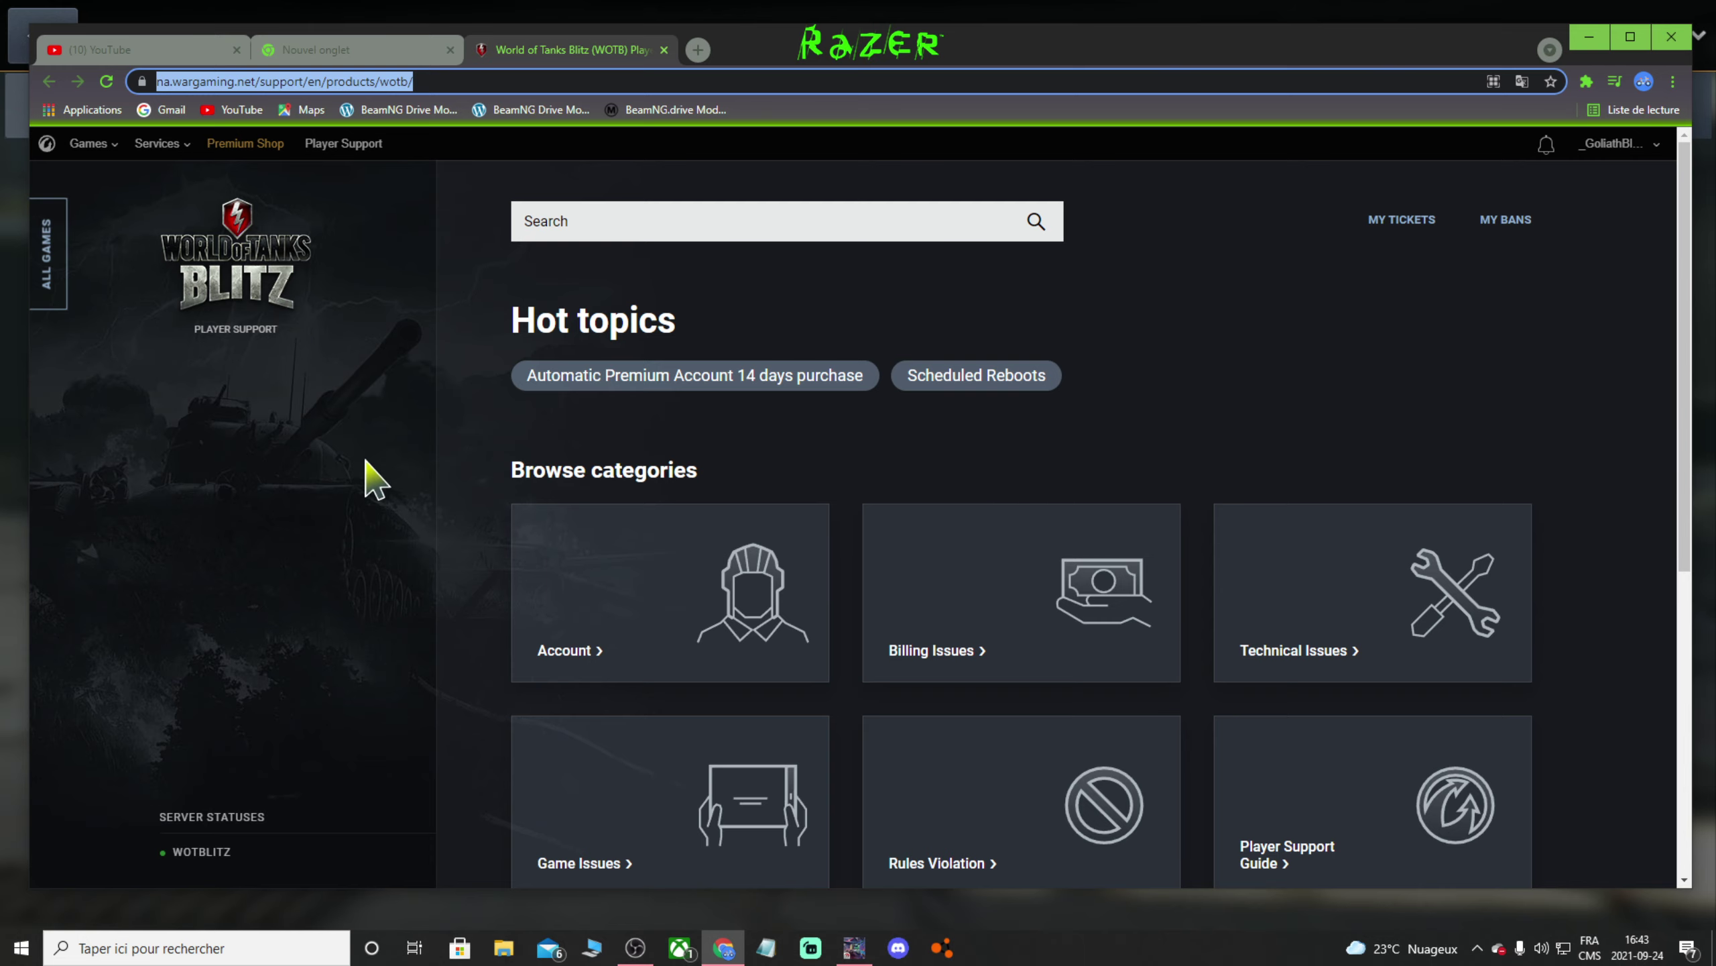
Use the support site's article search to look up 'vrt' help articles
scroll(744, 487, down, 8)
scroll(946, 594, up, 8)
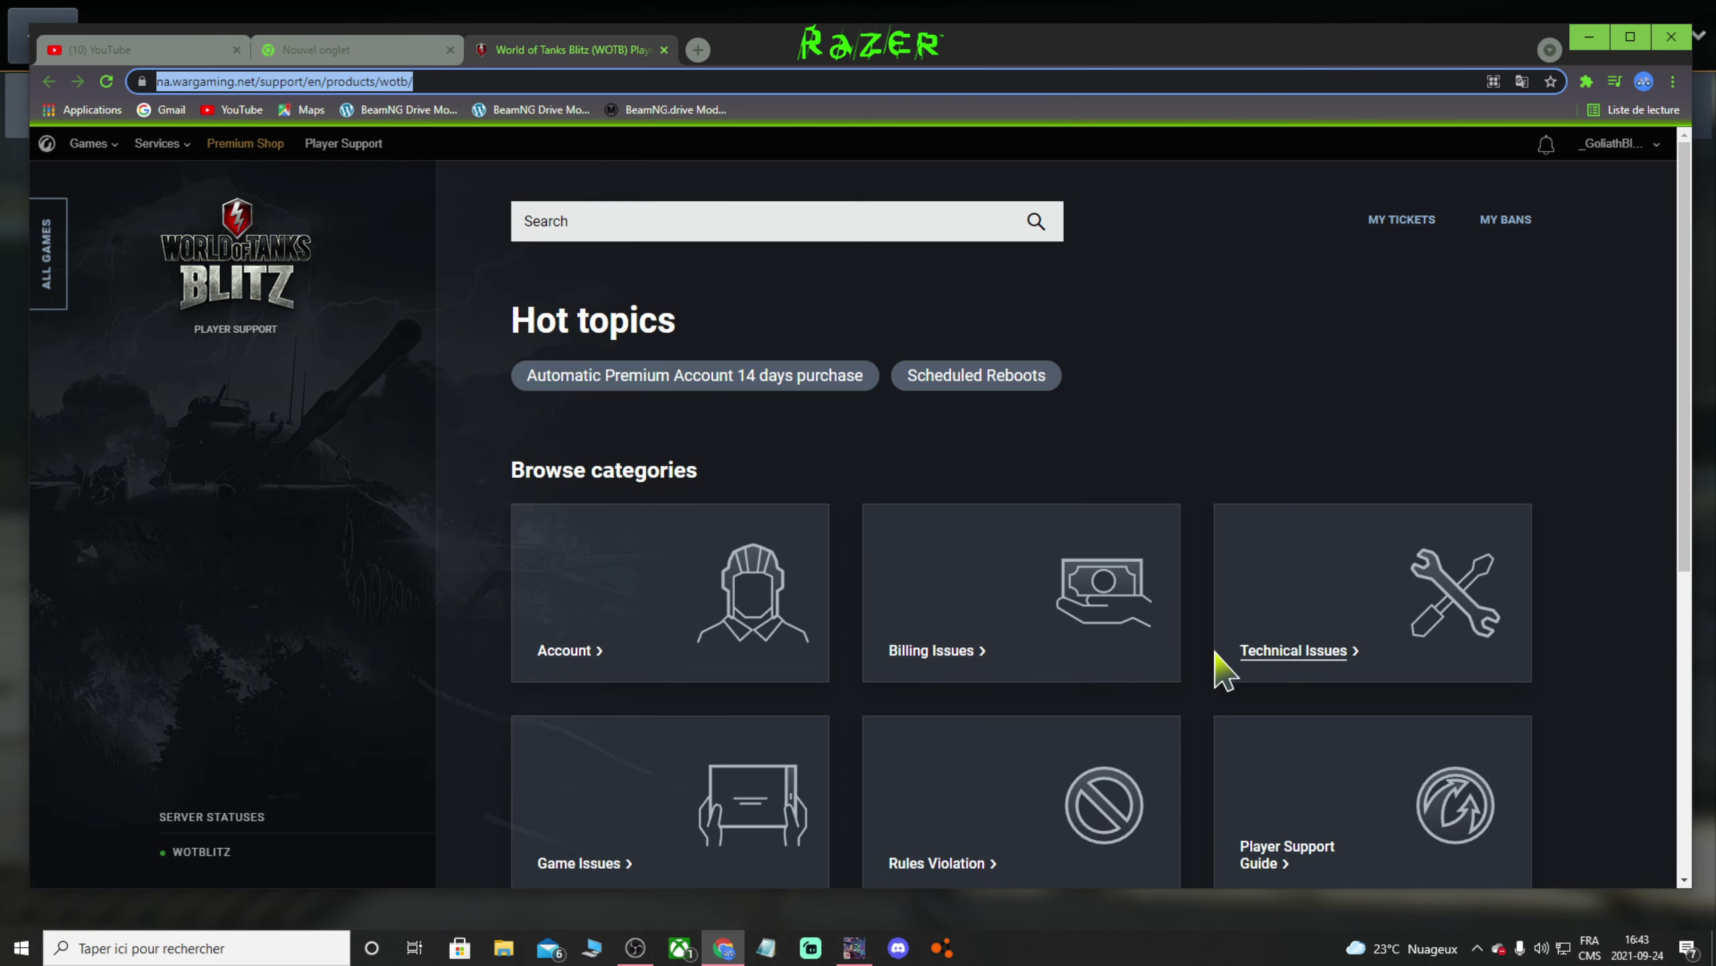
scroll(1277, 368, down, 6)
scroll(1261, 390, up, 6)
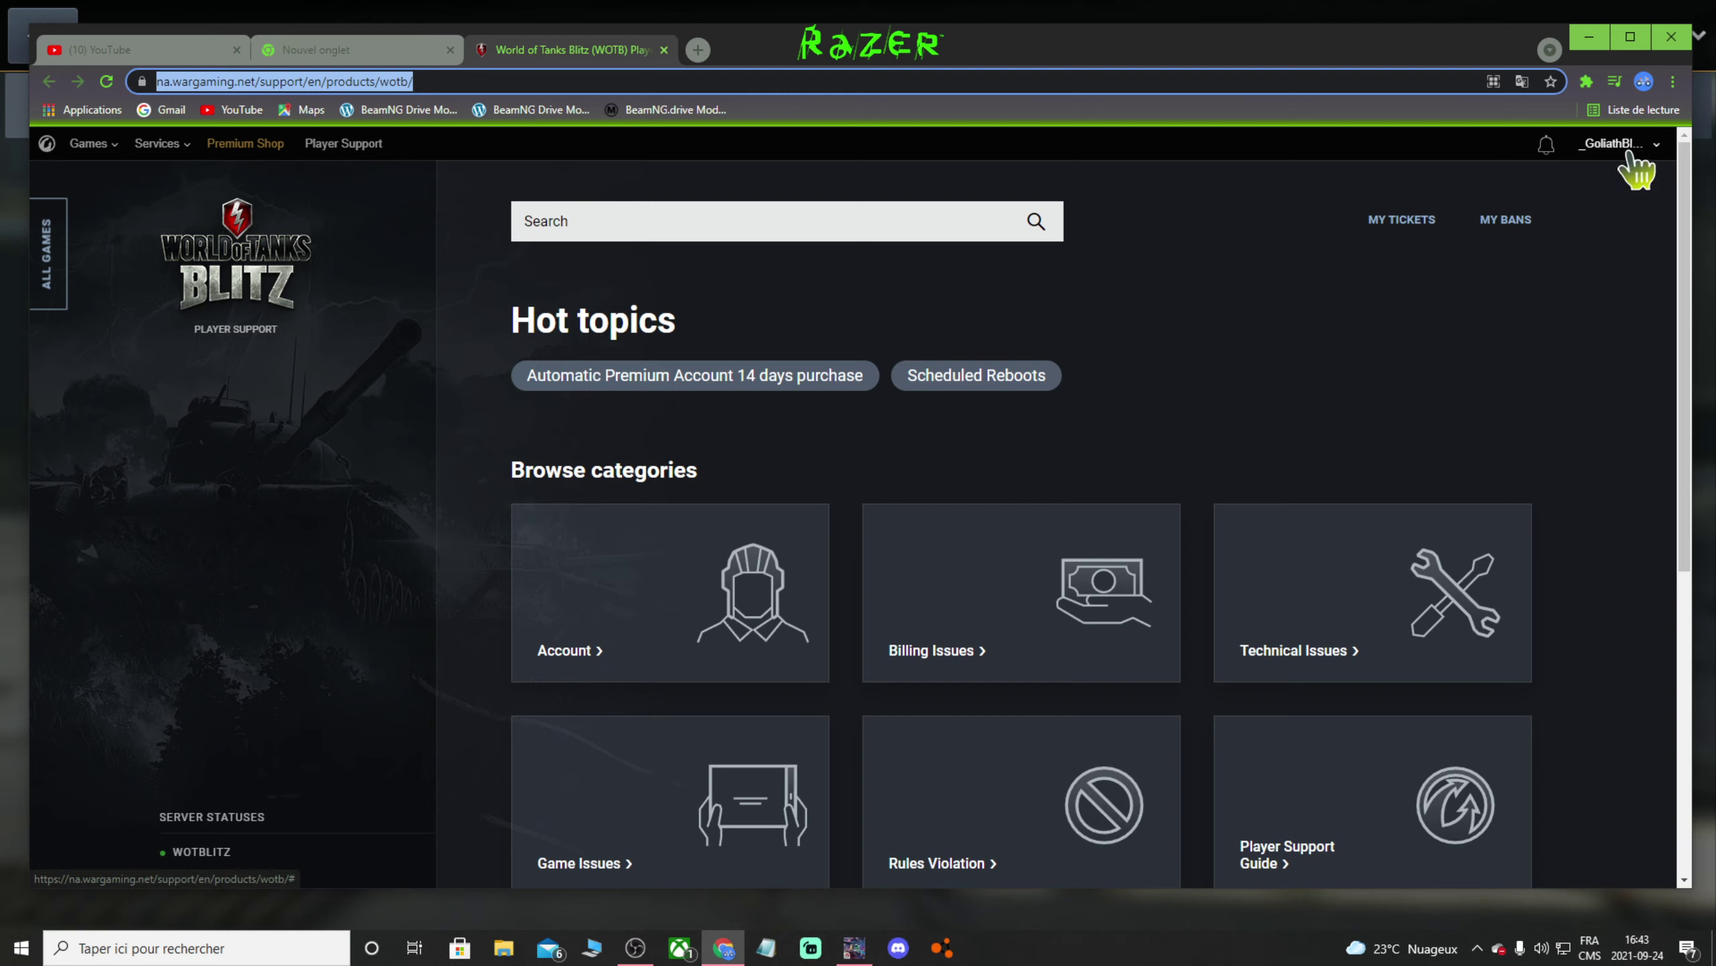
click(789, 250)
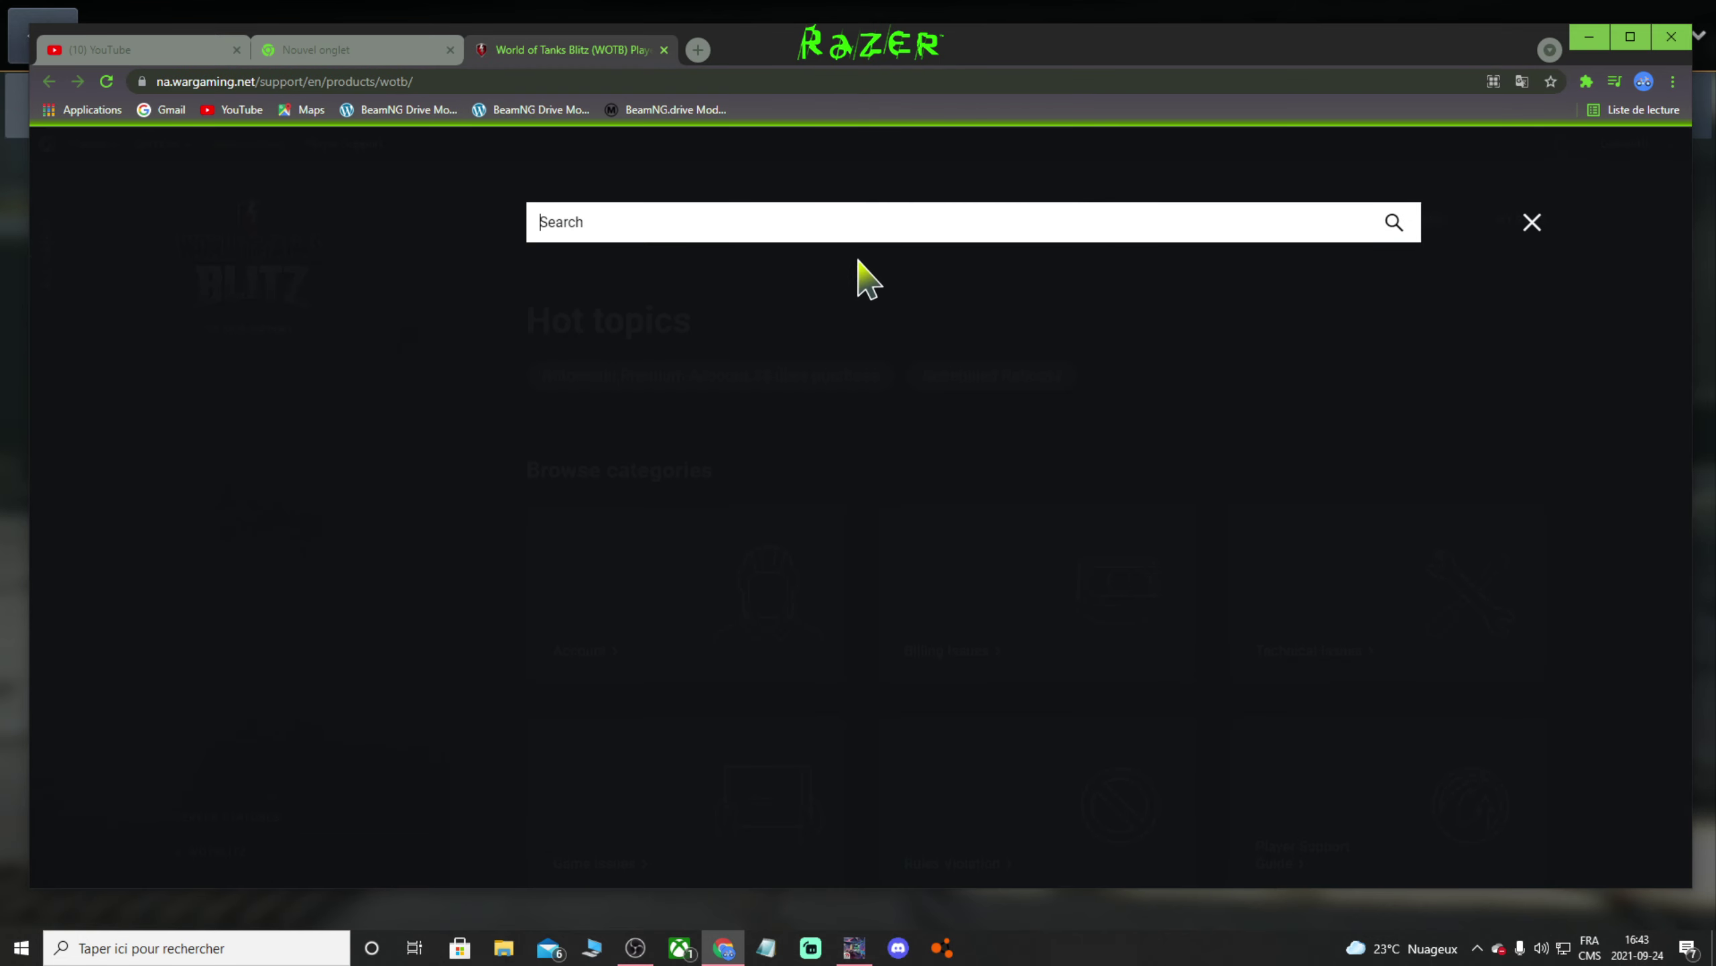
click(973, 311)
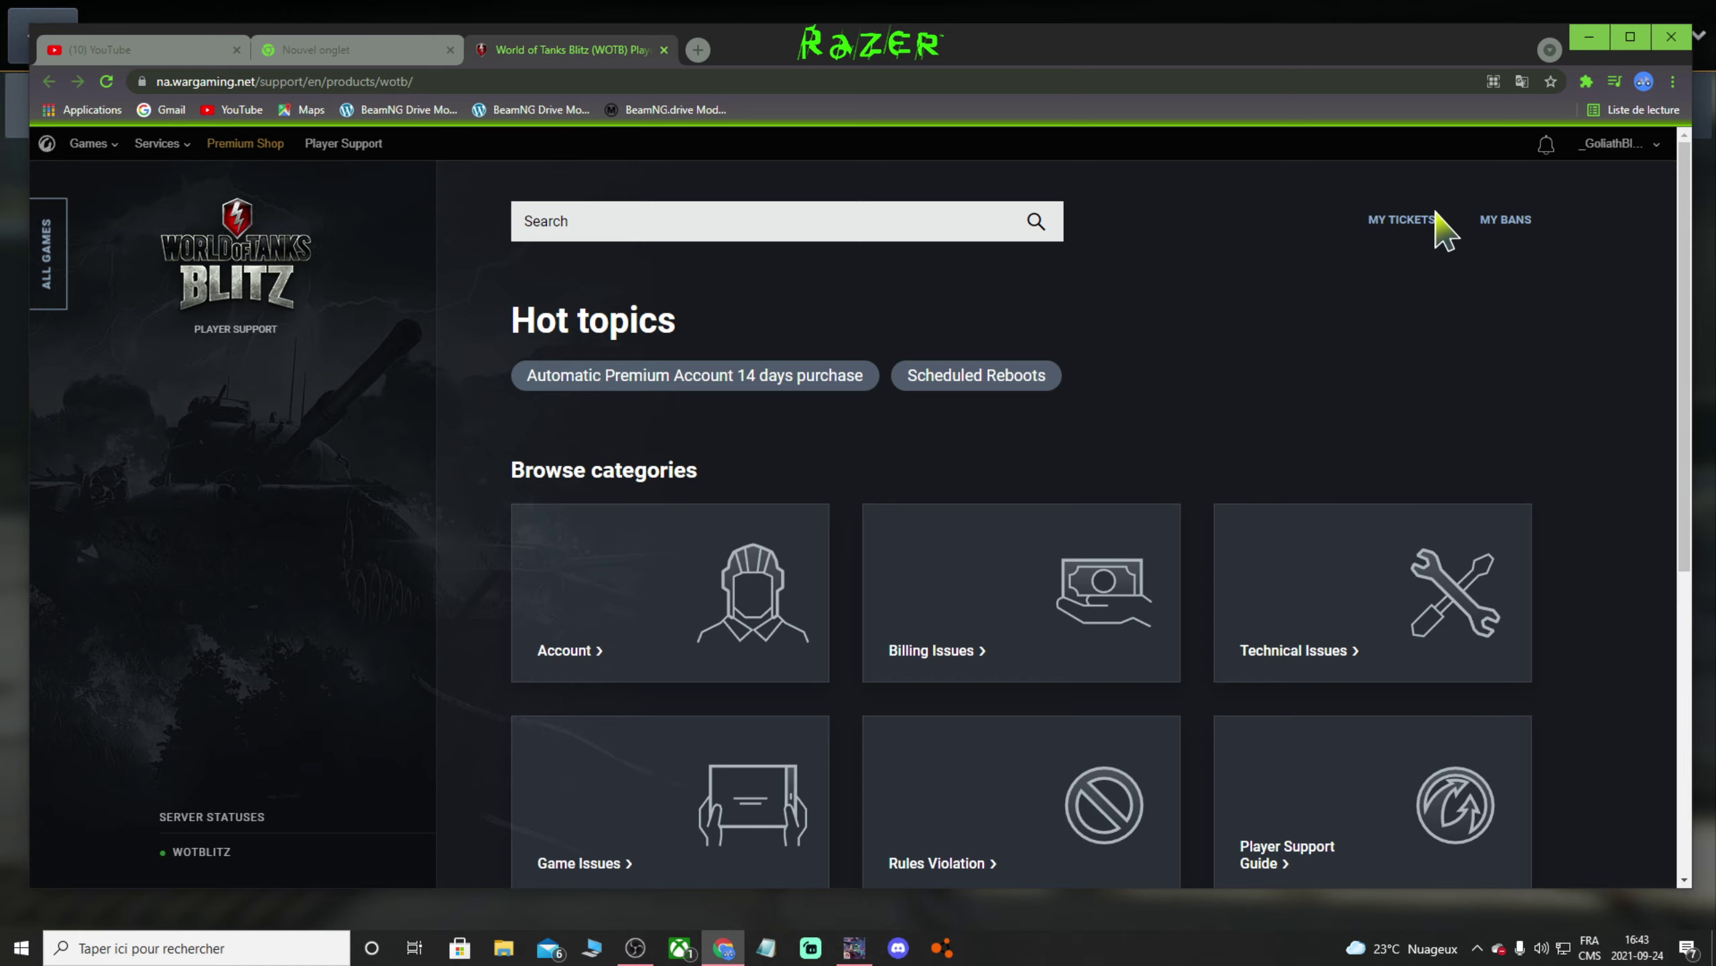
click(771, 227)
text(vrt)
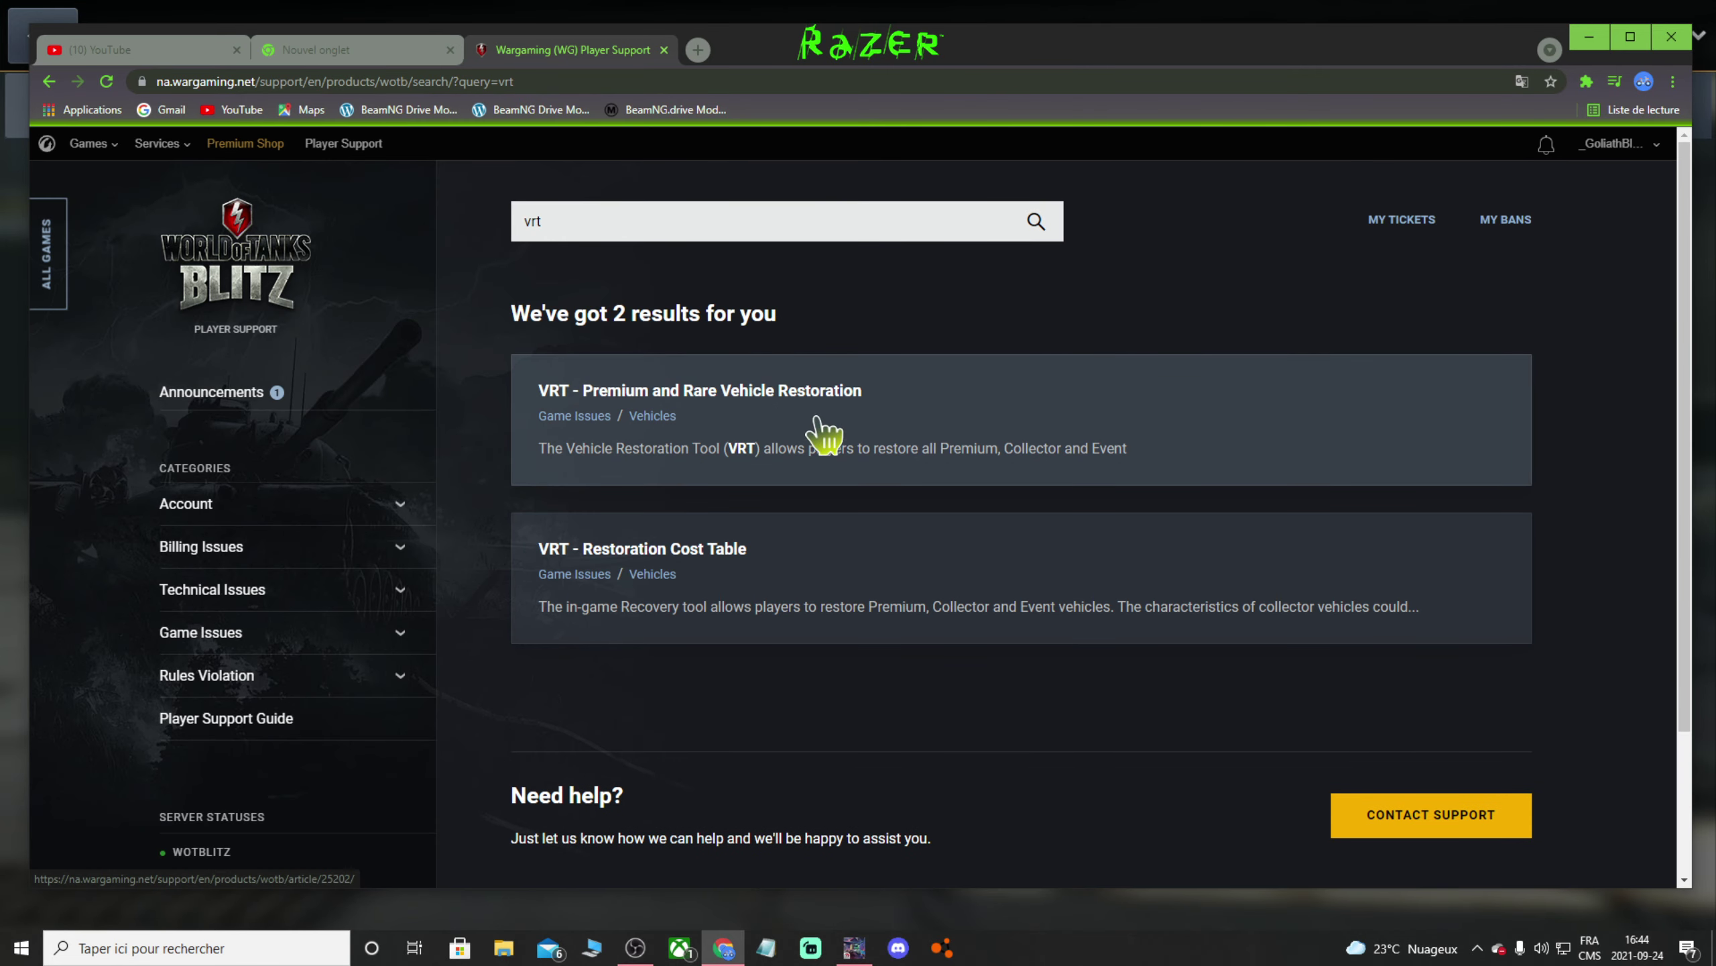
click(797, 439)
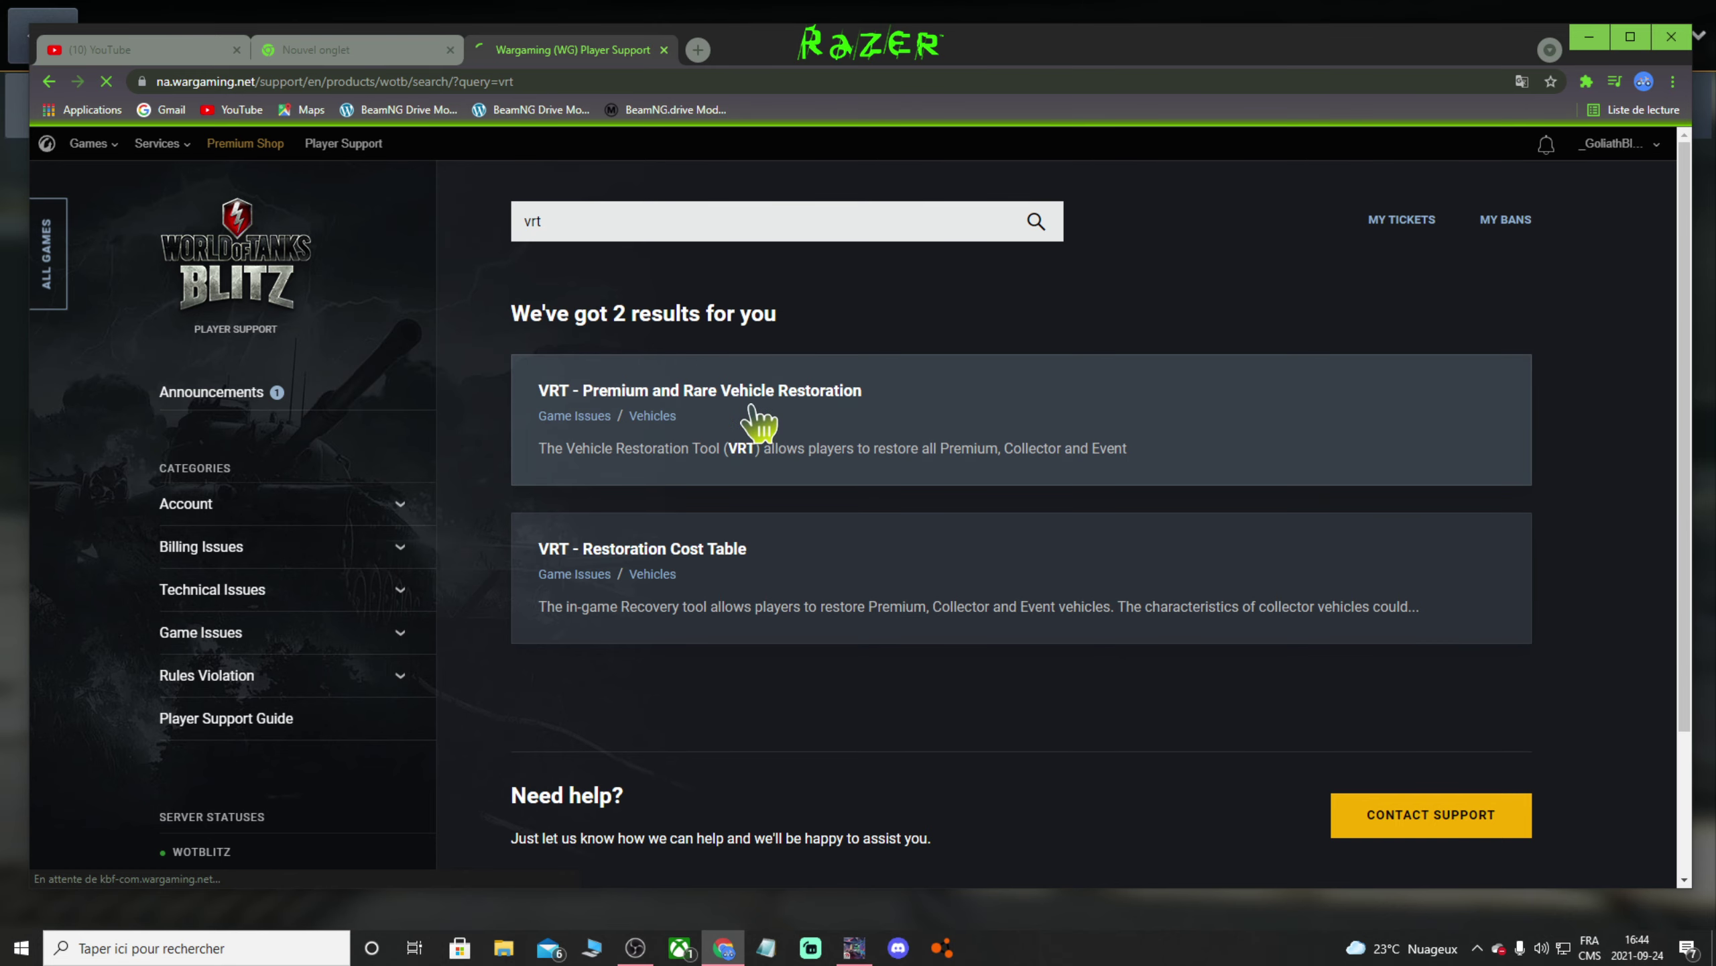
scroll(838, 764, down, 5)
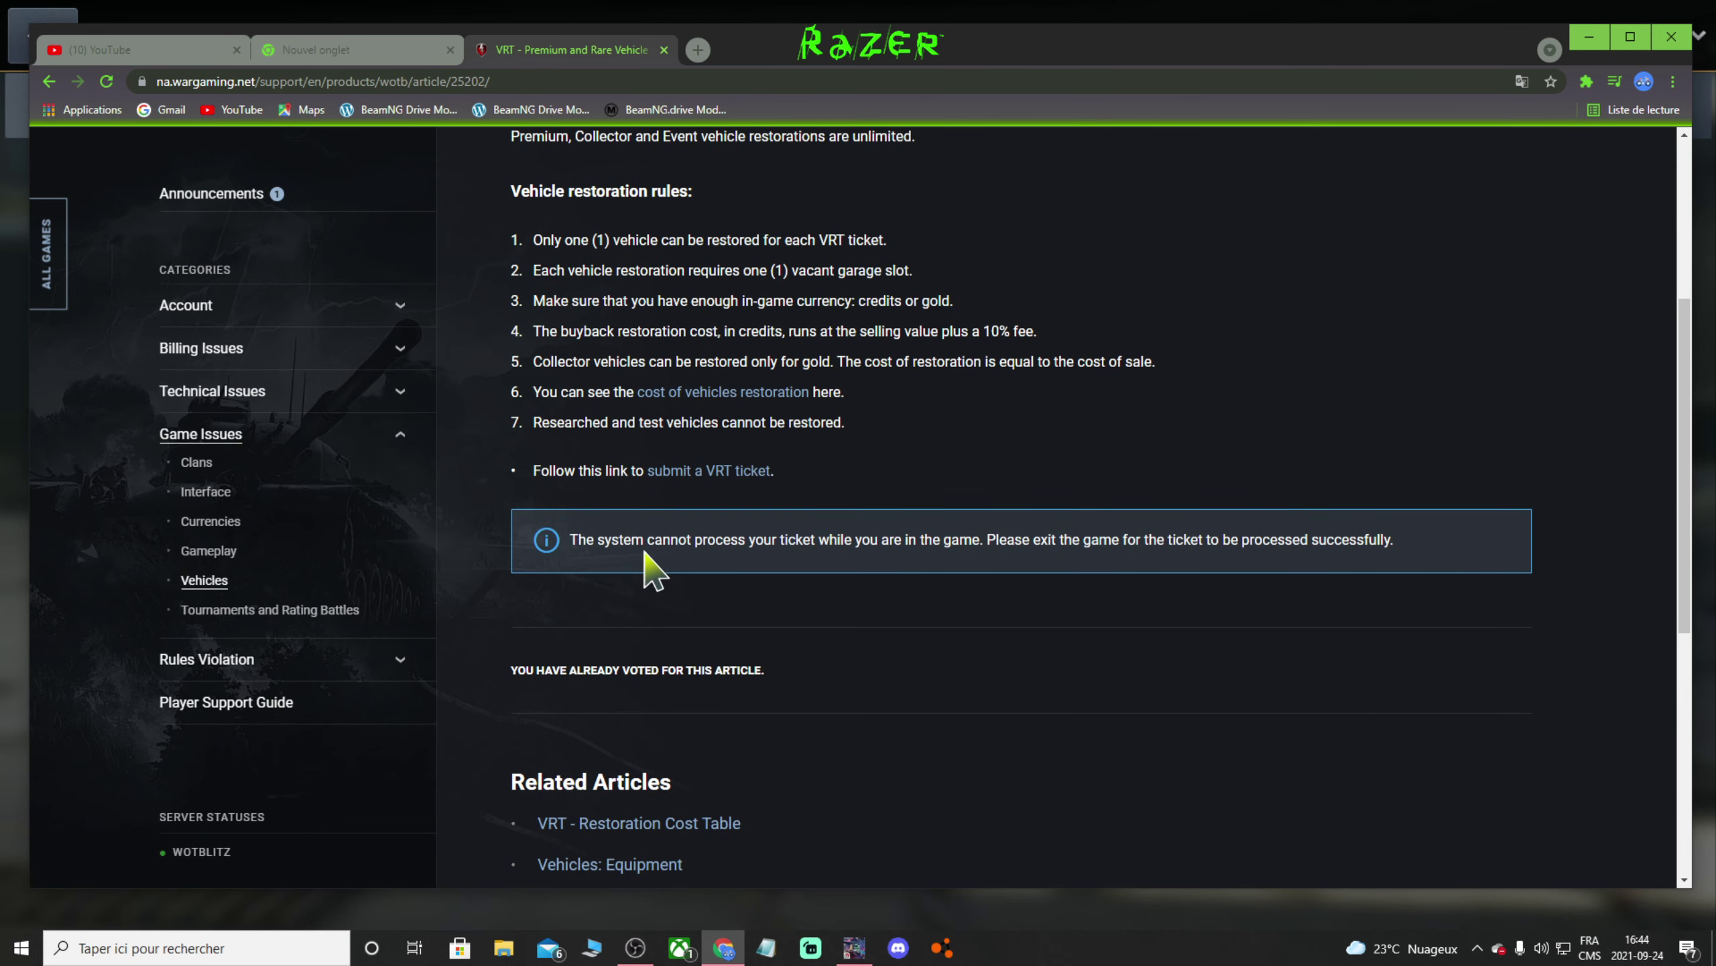
mouse_move(569, 541)
mouse_down()
mouse_move(859, 541)
mouse_move(1108, 582)
mouse_move(826, 564)
mouse_move(1225, 556)
mouse_move(576, 476)
mouse_move(590, 550)
mouse_up()
scroll(878, 609, up, 5)
scroll(946, 656, down, 8)
scroll(879, 636, up, 8)
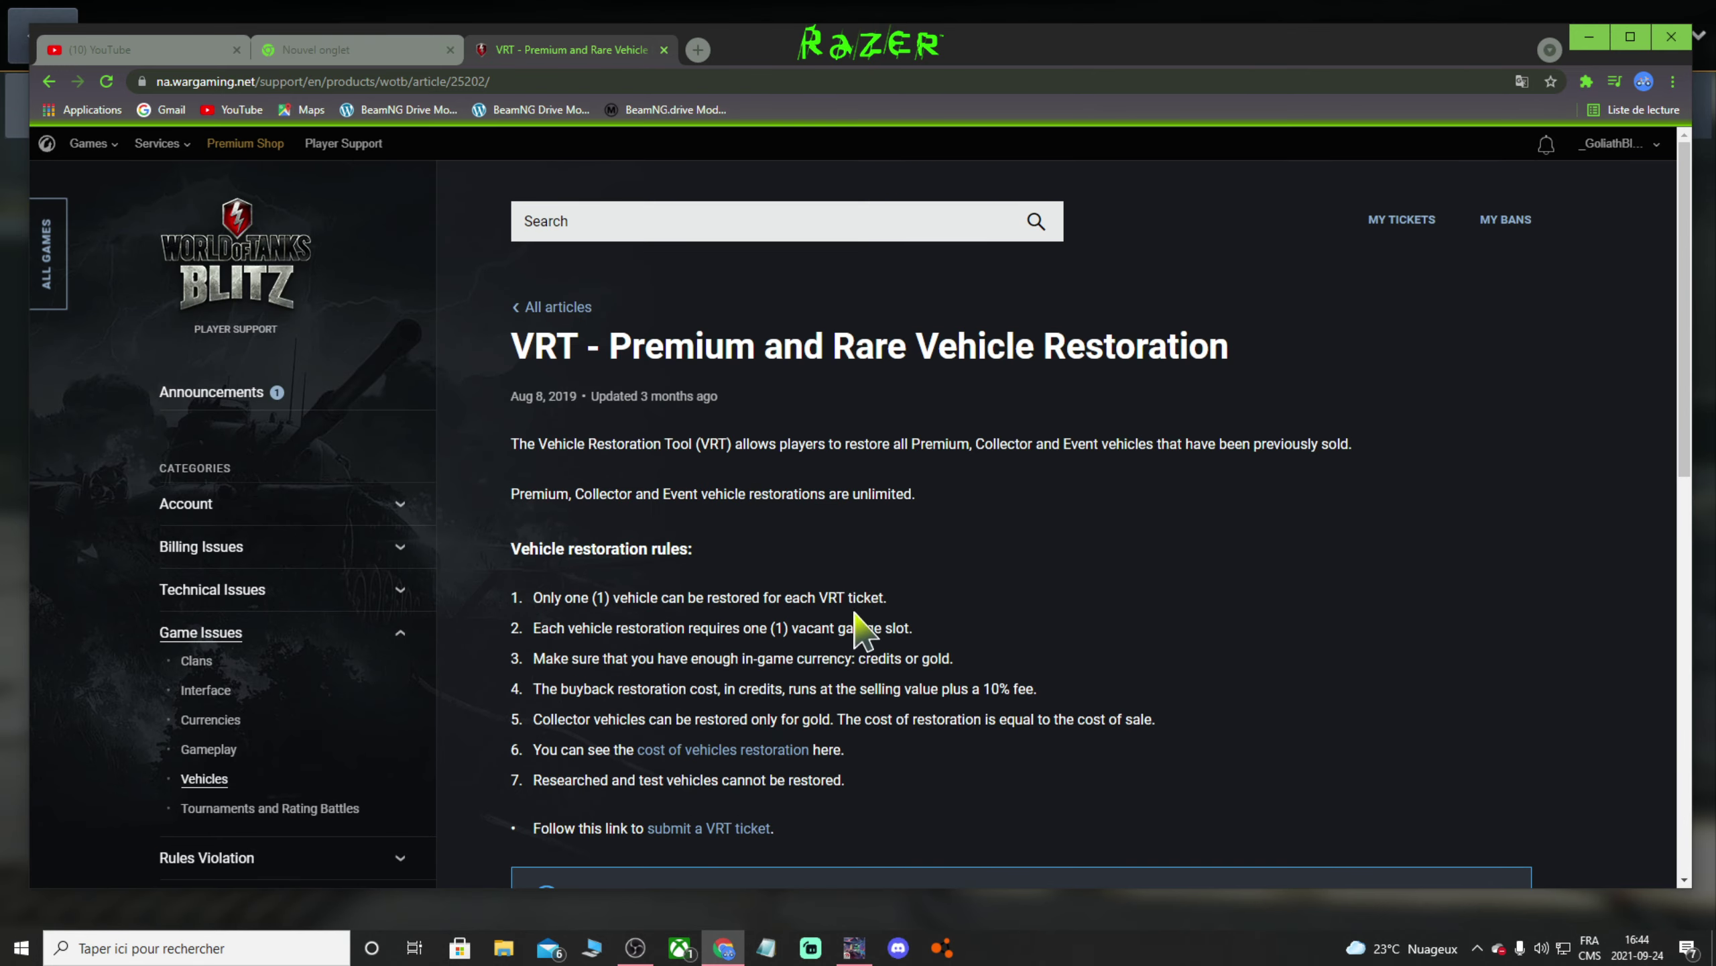
scroll(883, 749, down, 3)
scroll(872, 763, up, 3)
scroll(863, 778, down, 2)
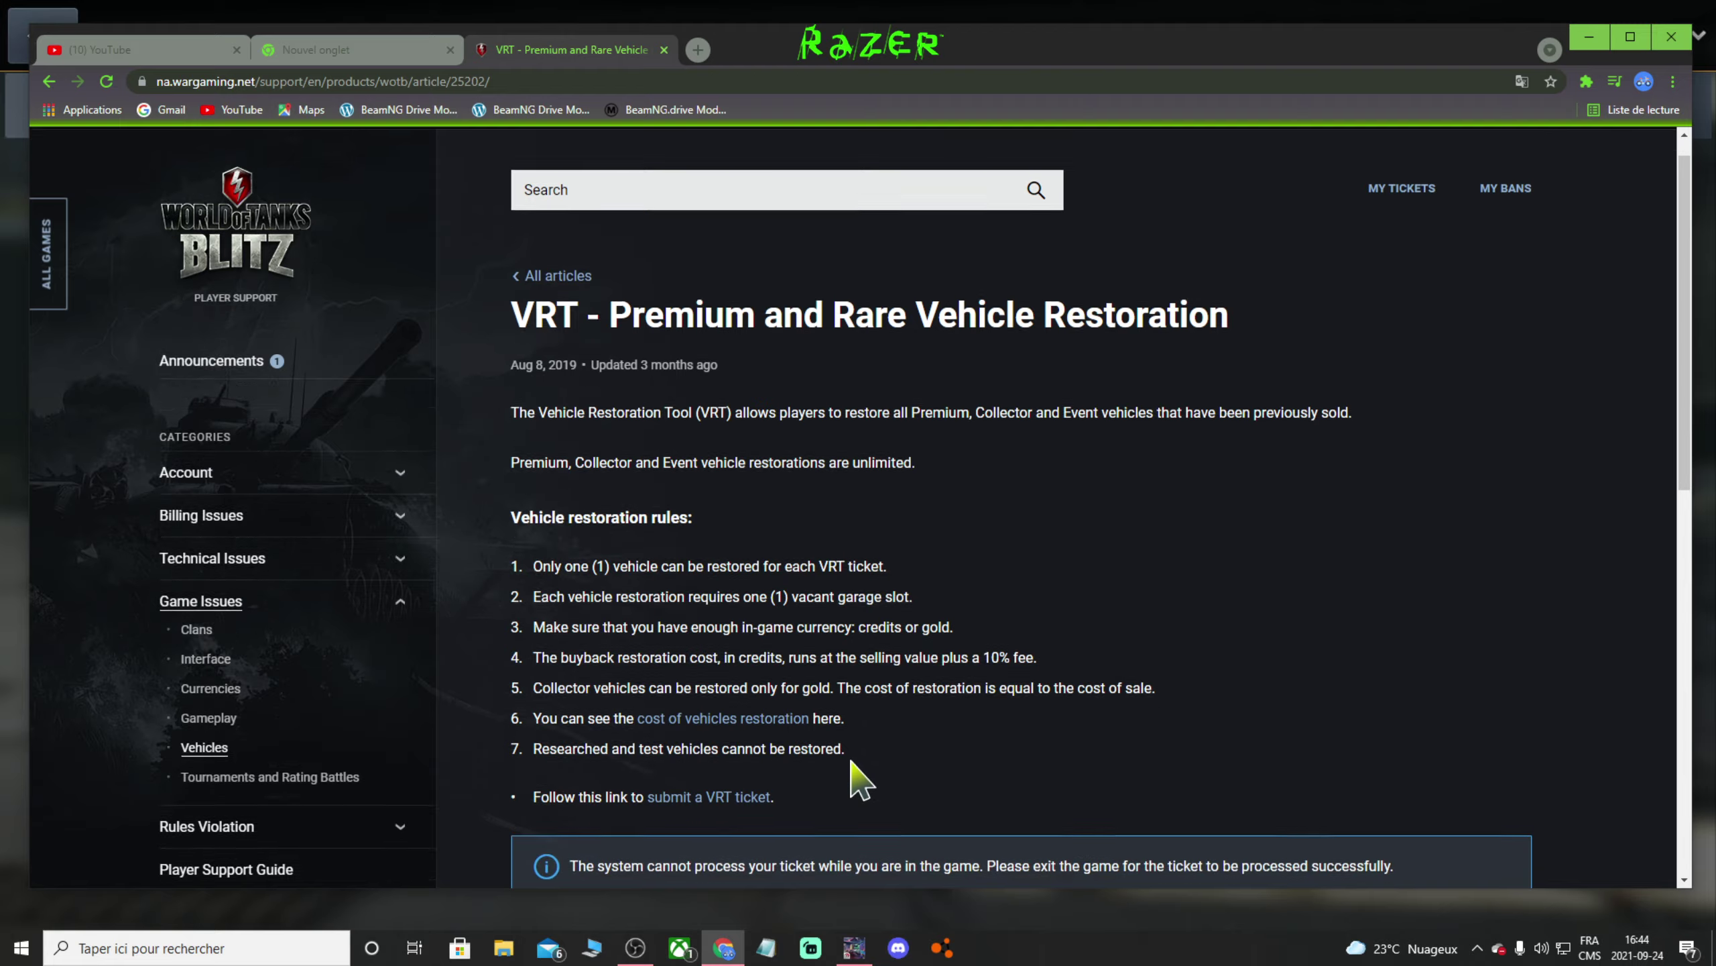
scroll(861, 764, up, 2)
scroll(873, 751, down, 1)
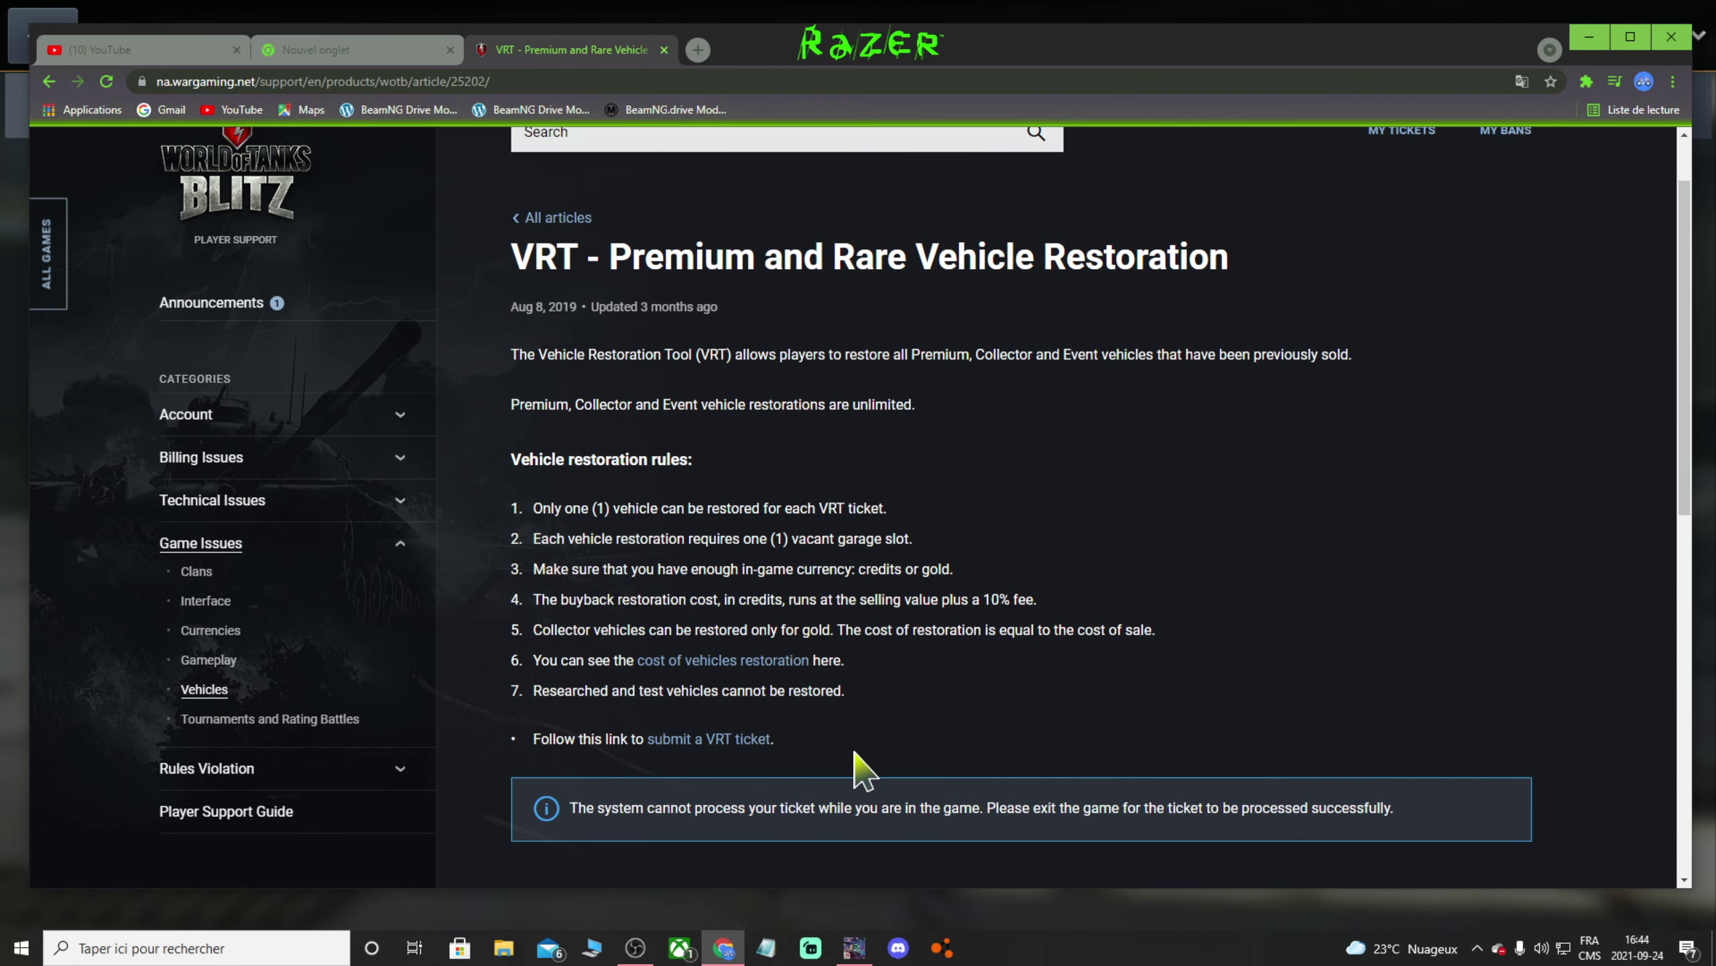
scroll(854, 771, down, 5)
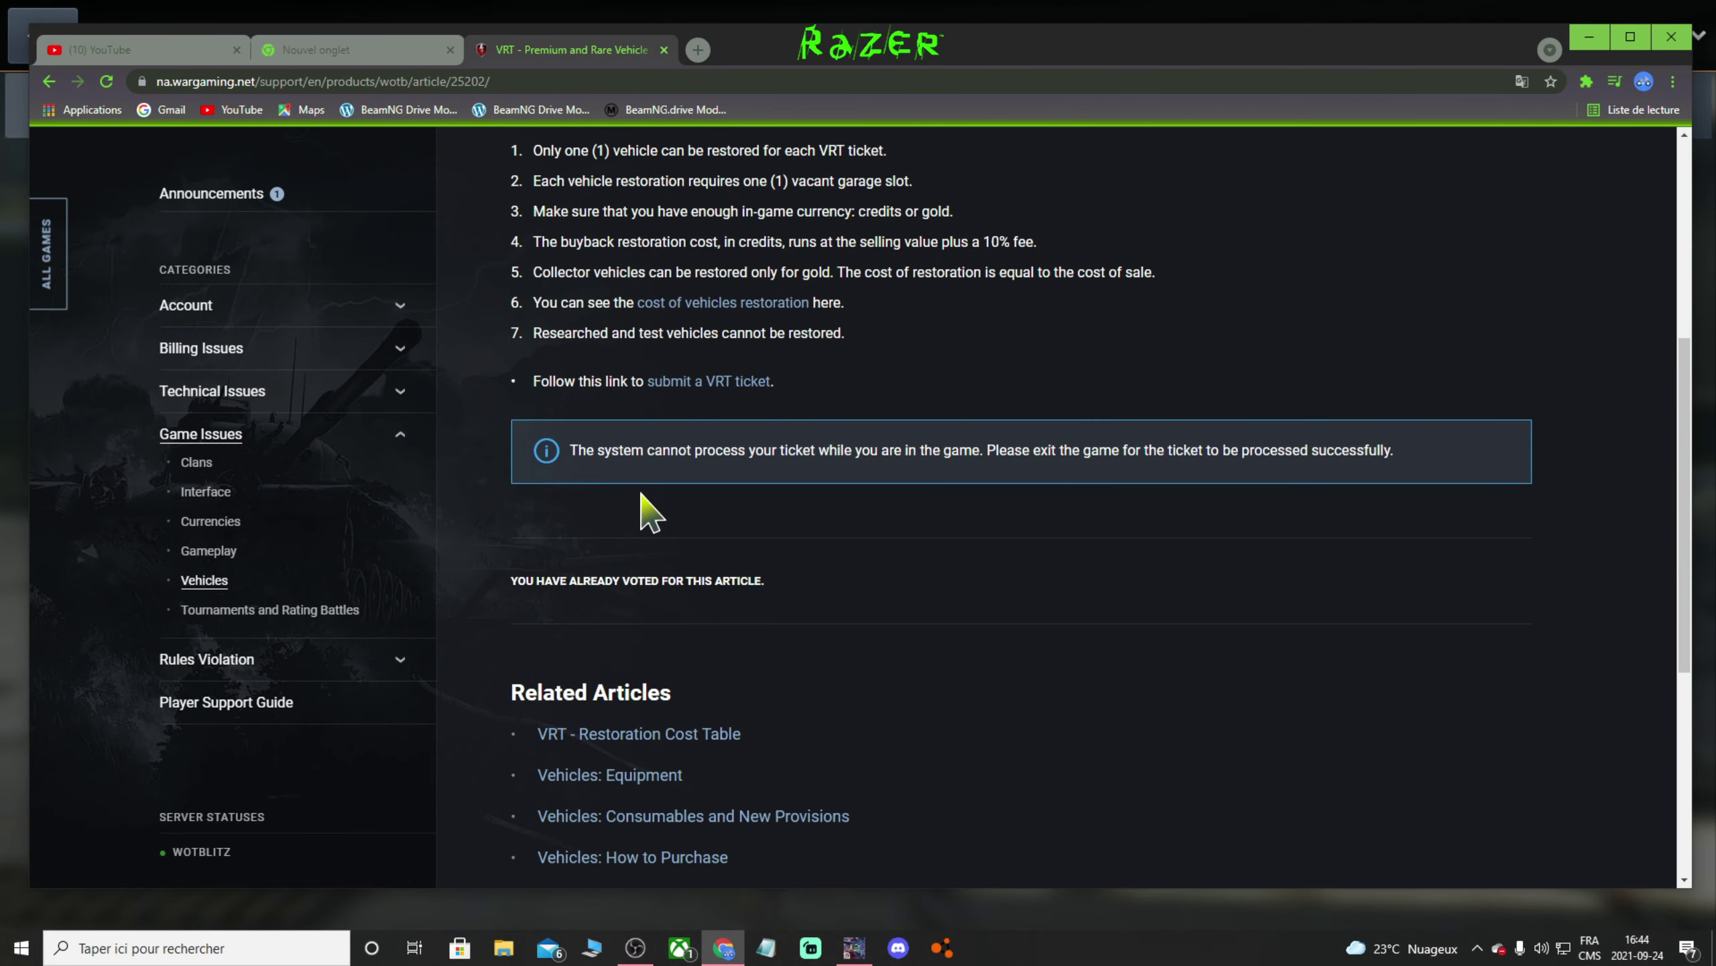
scroll(710, 528, up, 2)
scroll(810, 561, down, 4)
scroll(852, 568, up, 8)
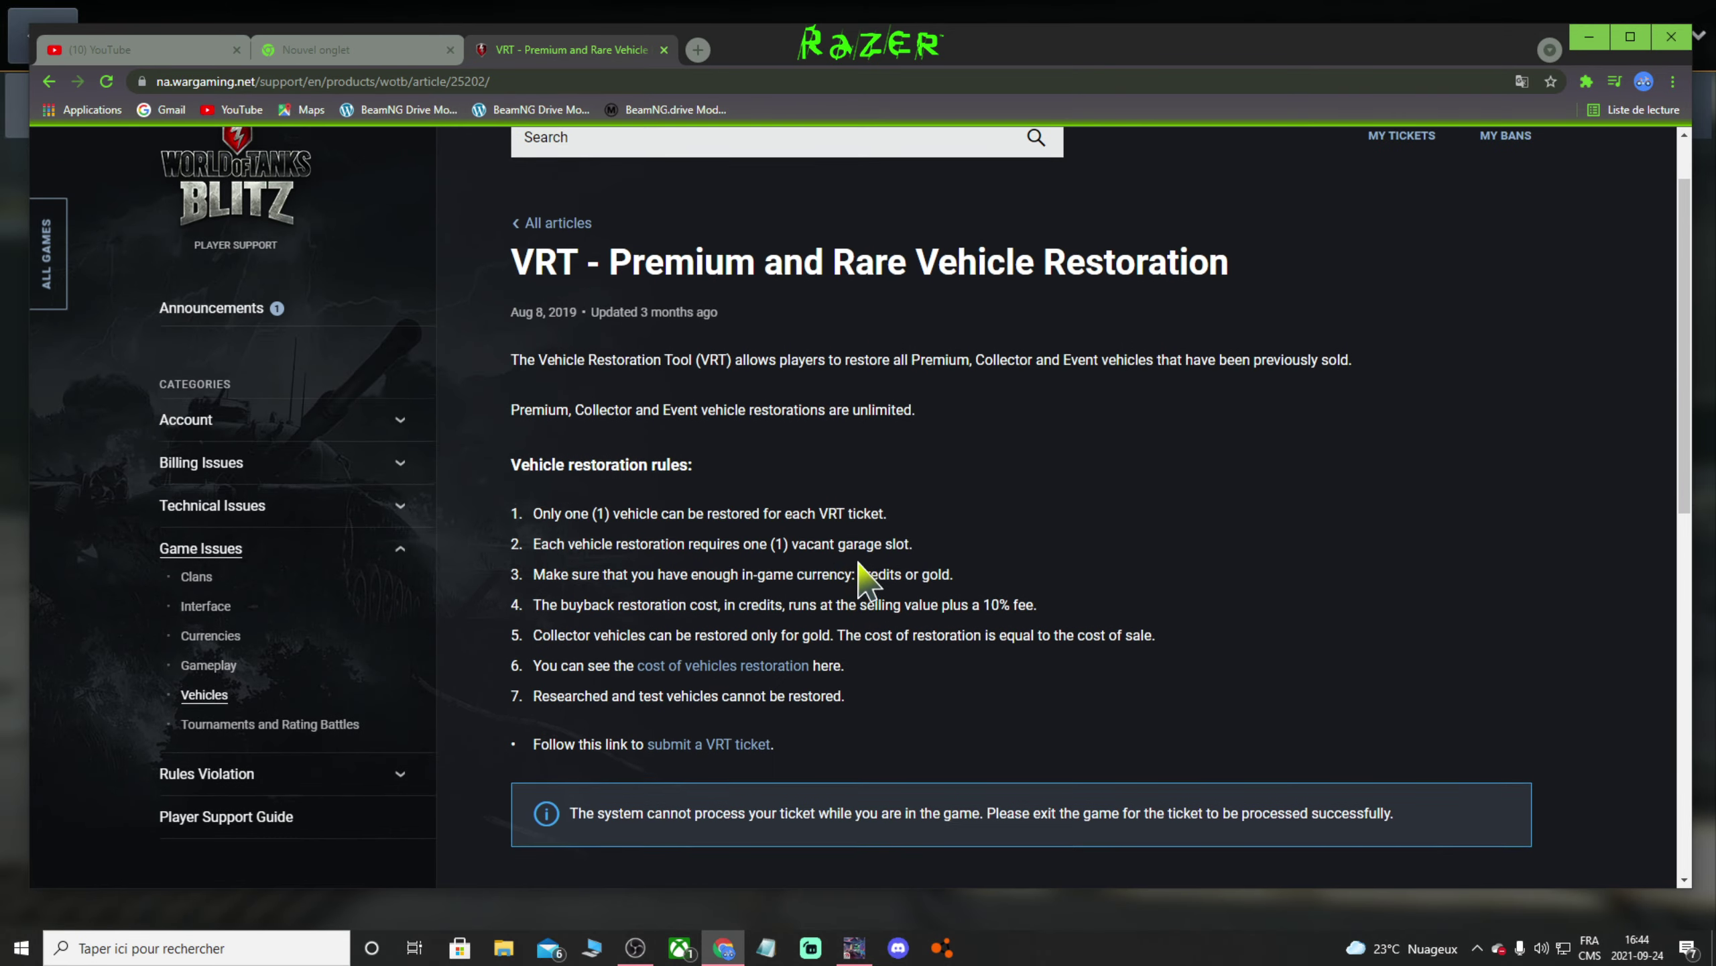
scroll(919, 534, up, 1)
scroll(1014, 575, down, 3)
scroll(1035, 574, up, 3)
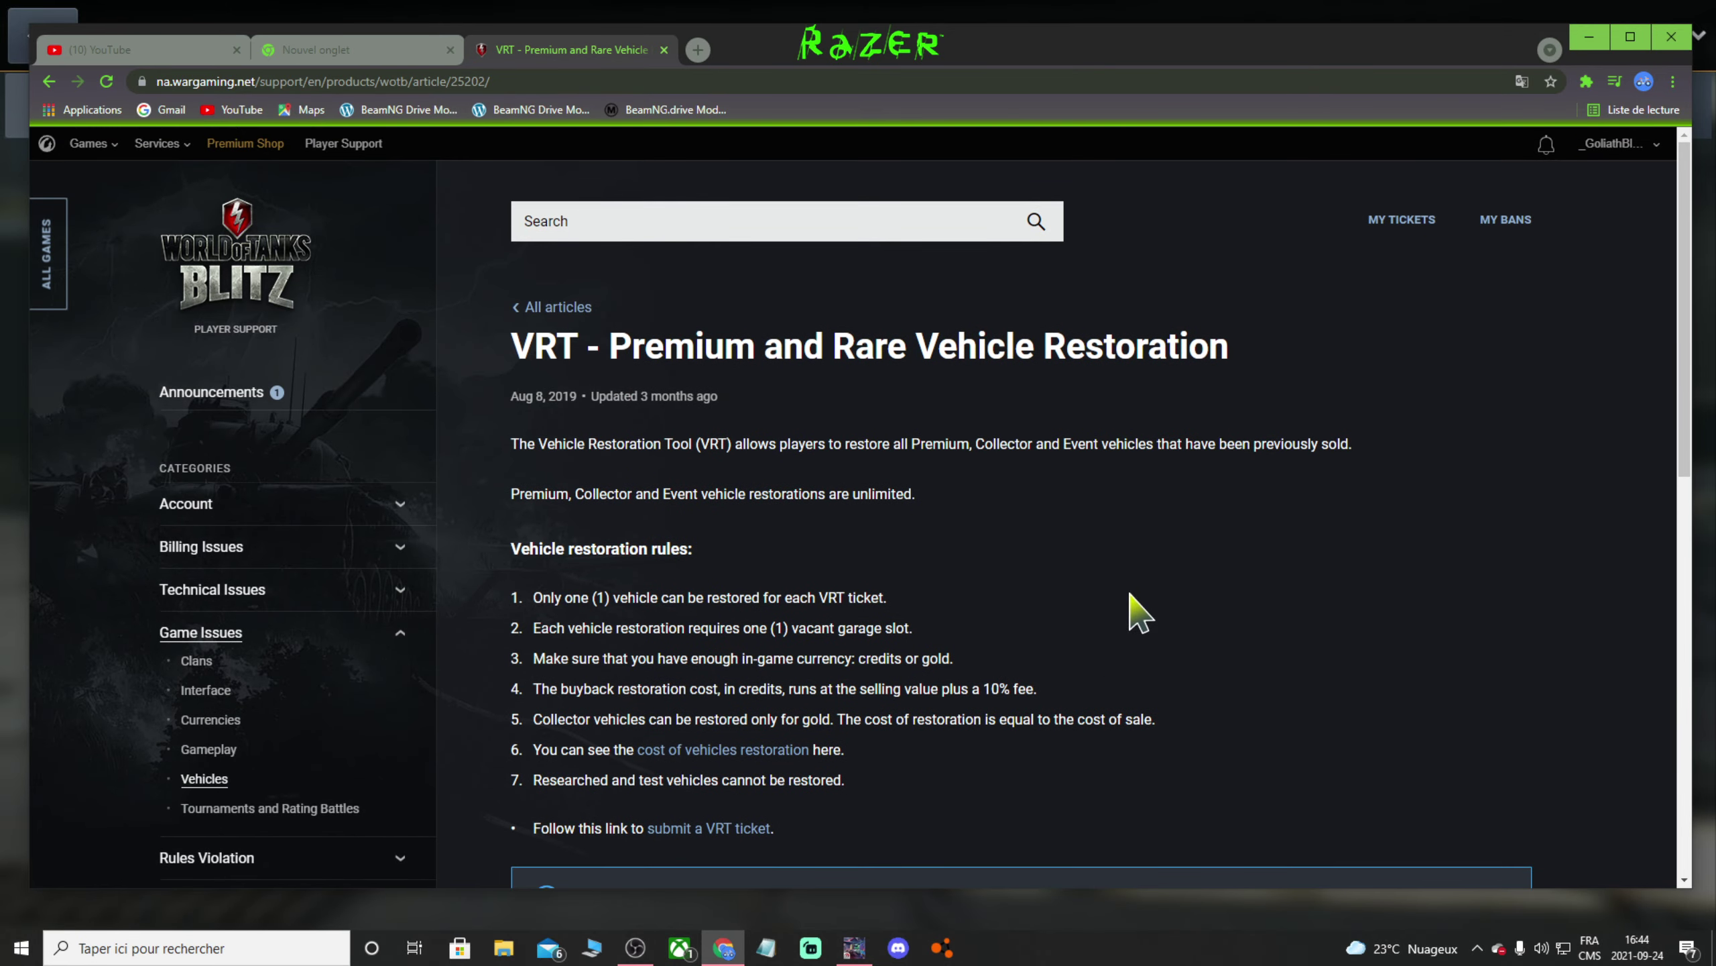
scroll(680, 605, down, 3)
mouse_move(1409, 716)
mouse_down()
mouse_move(563, 708)
mouse_move(1315, 561)
mouse_up()
click(1315, 561)
scroll(1035, 757, down, 1)
scroll(1044, 774, down, 5)
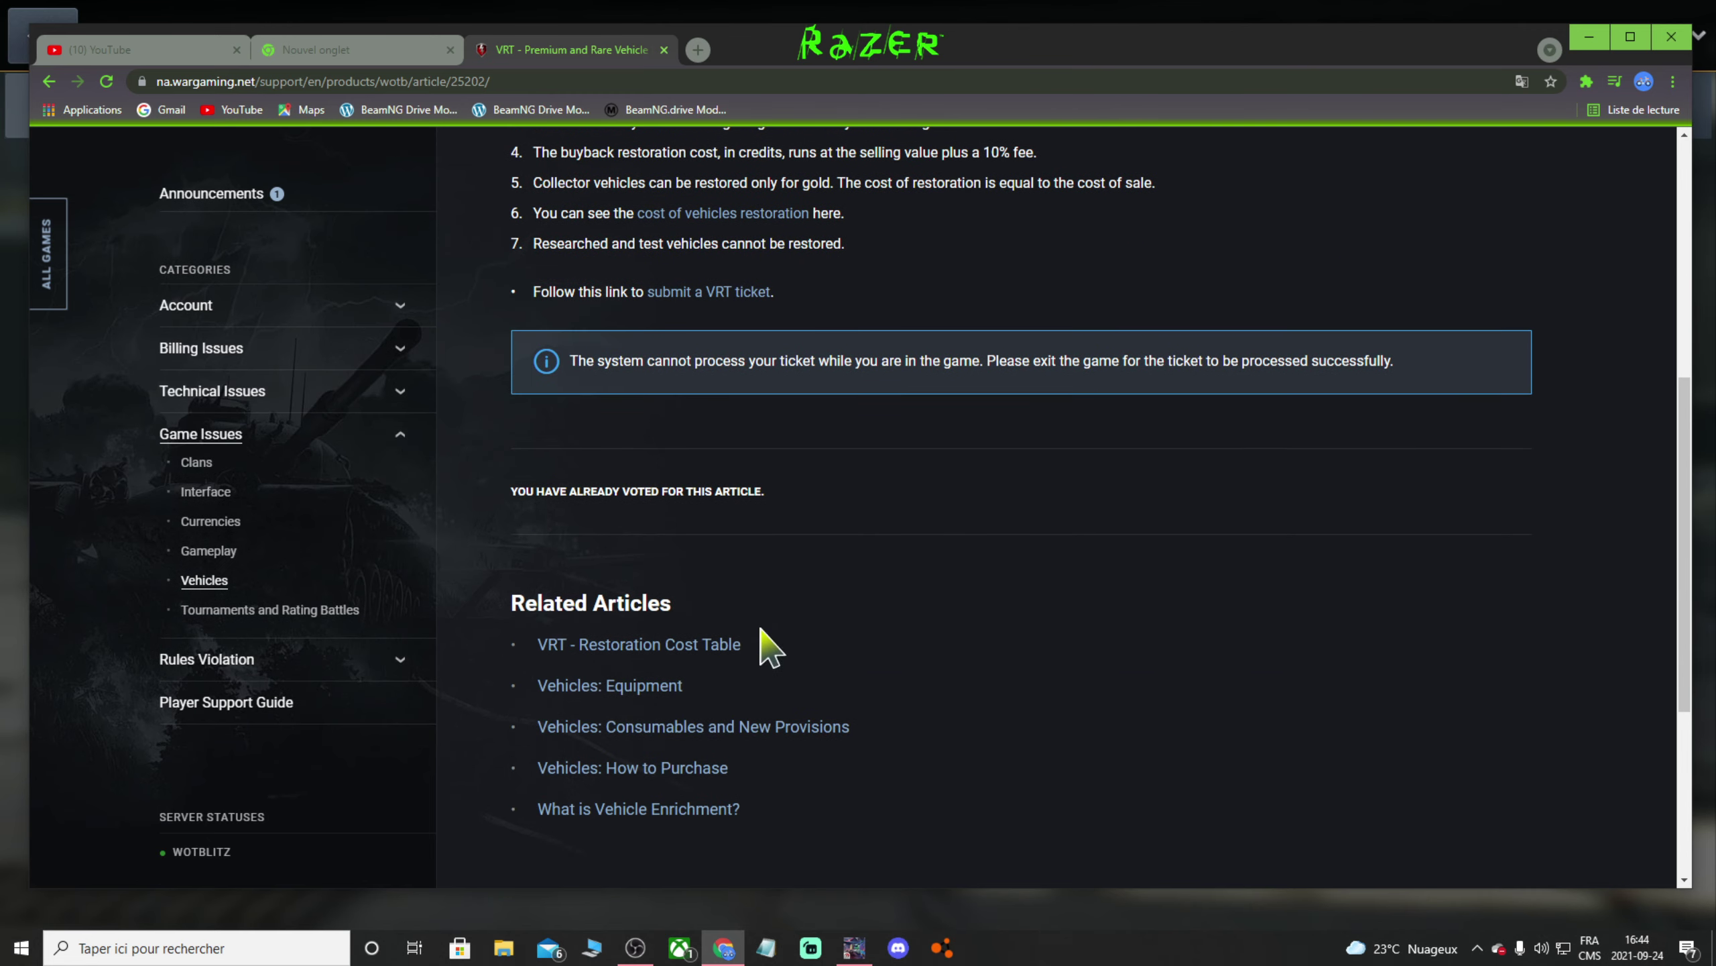
scroll(878, 545, up, 4)
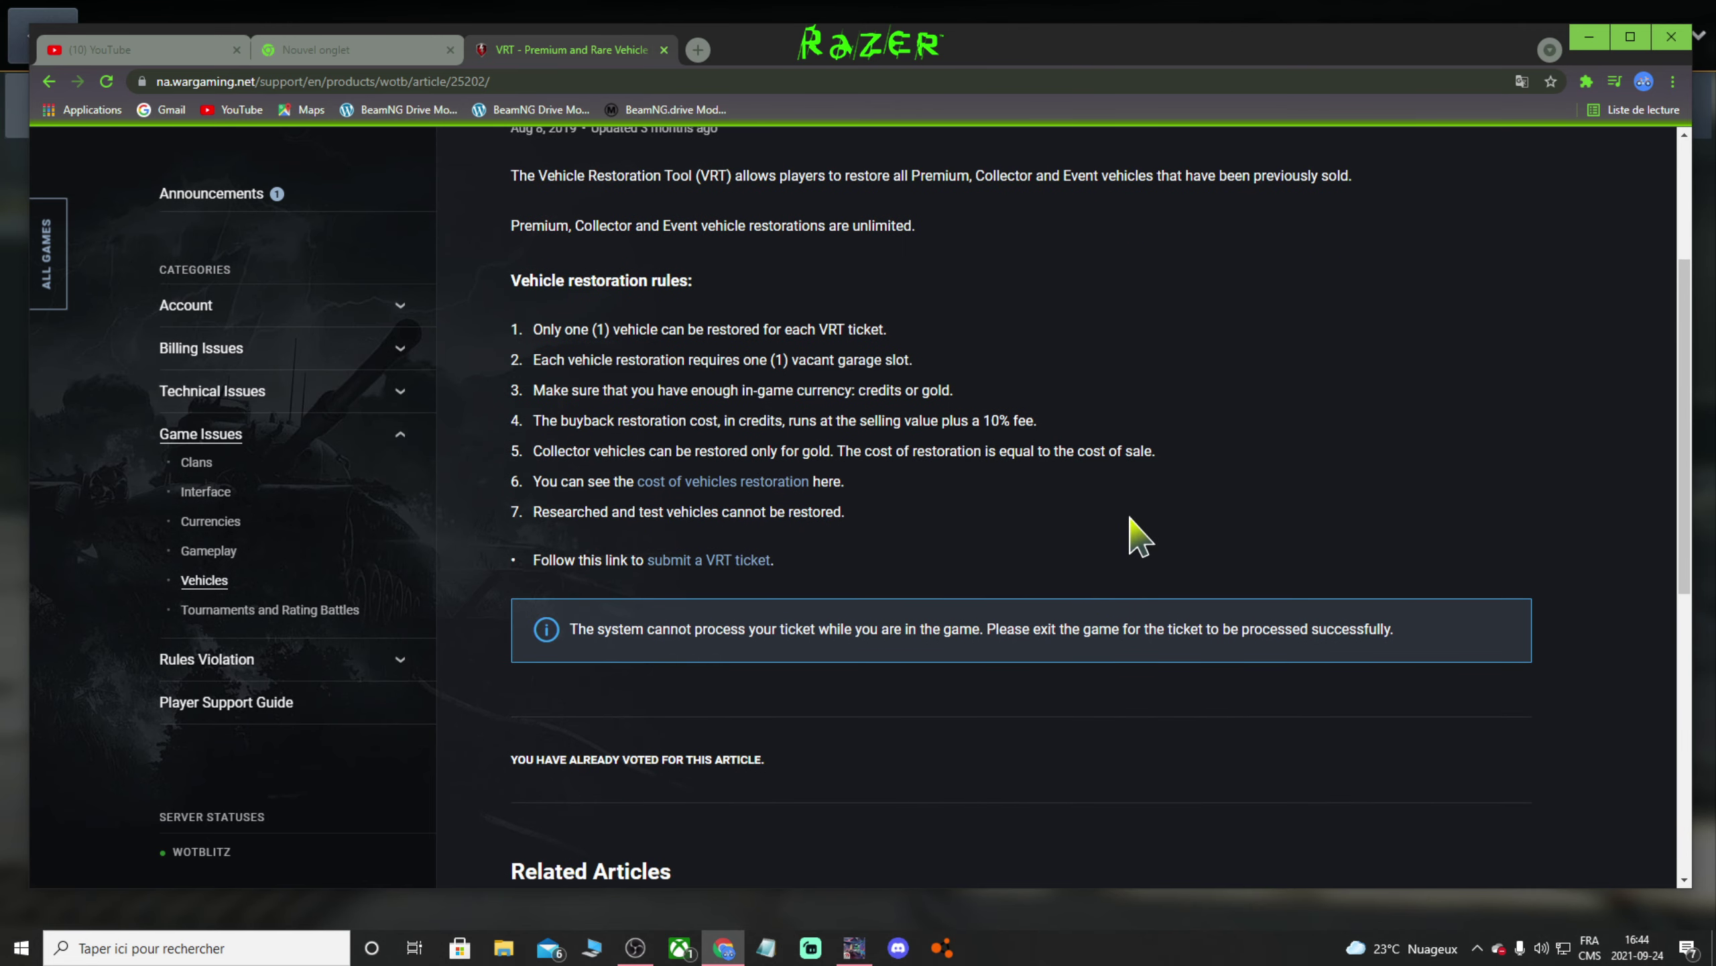
scroll(791, 642, up, 5)
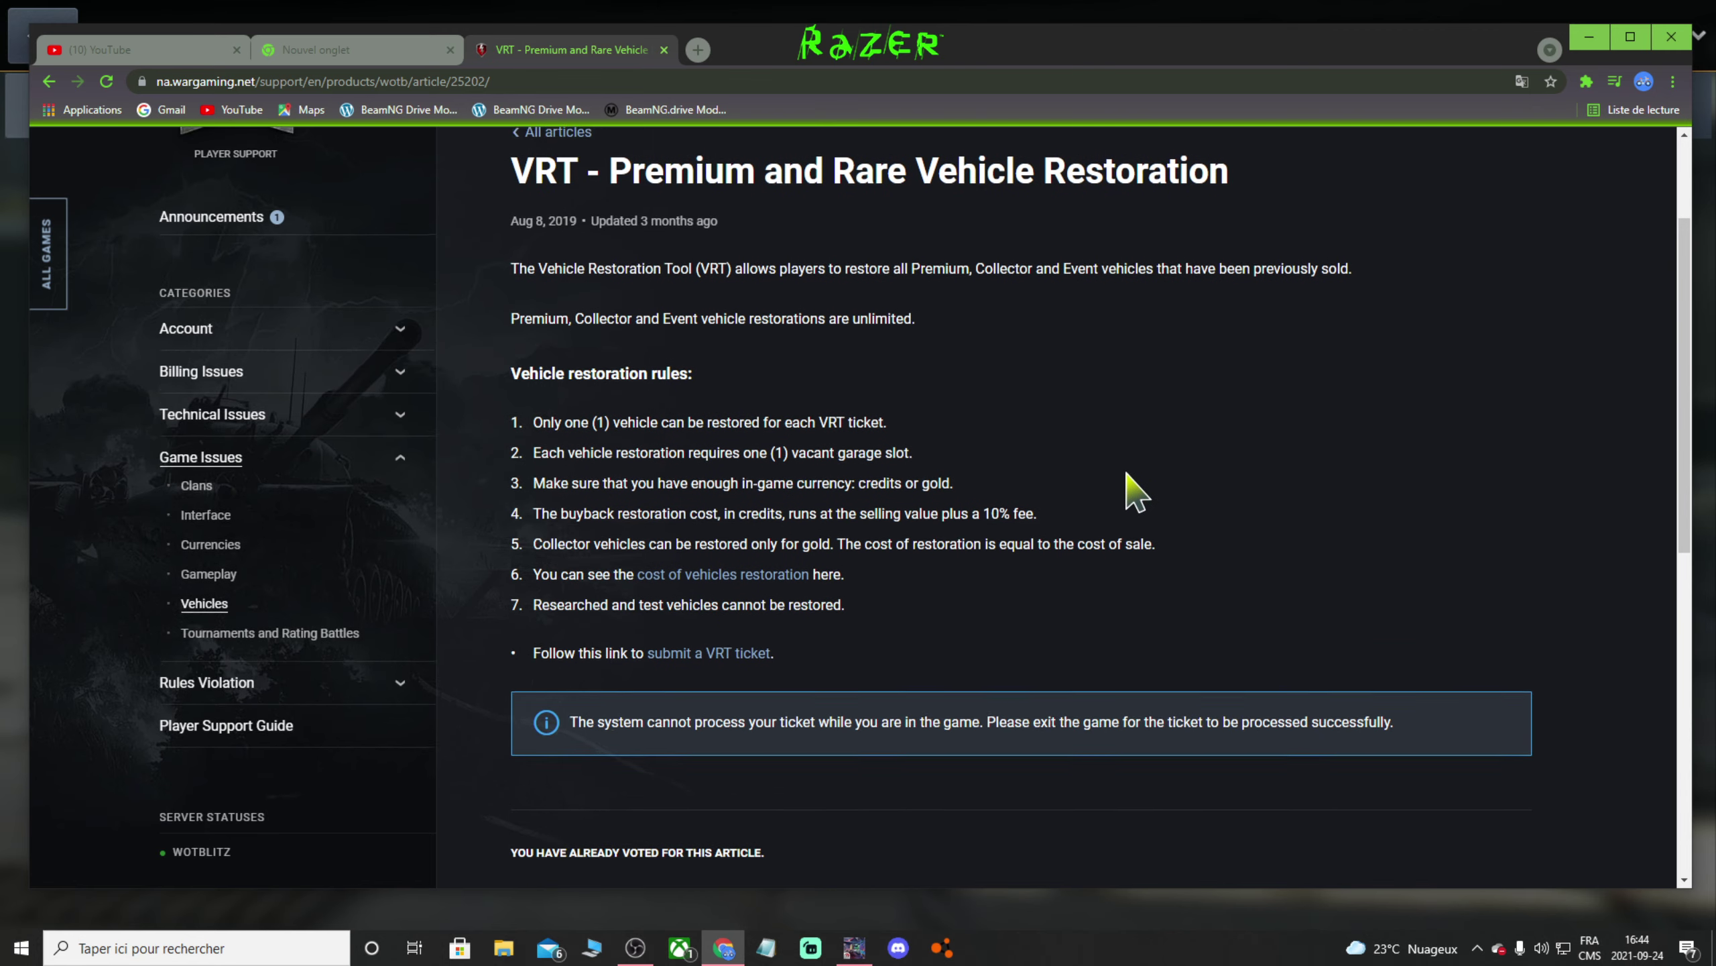
scroll(1115, 541, down, 3)
scroll(1203, 666, down, 1)
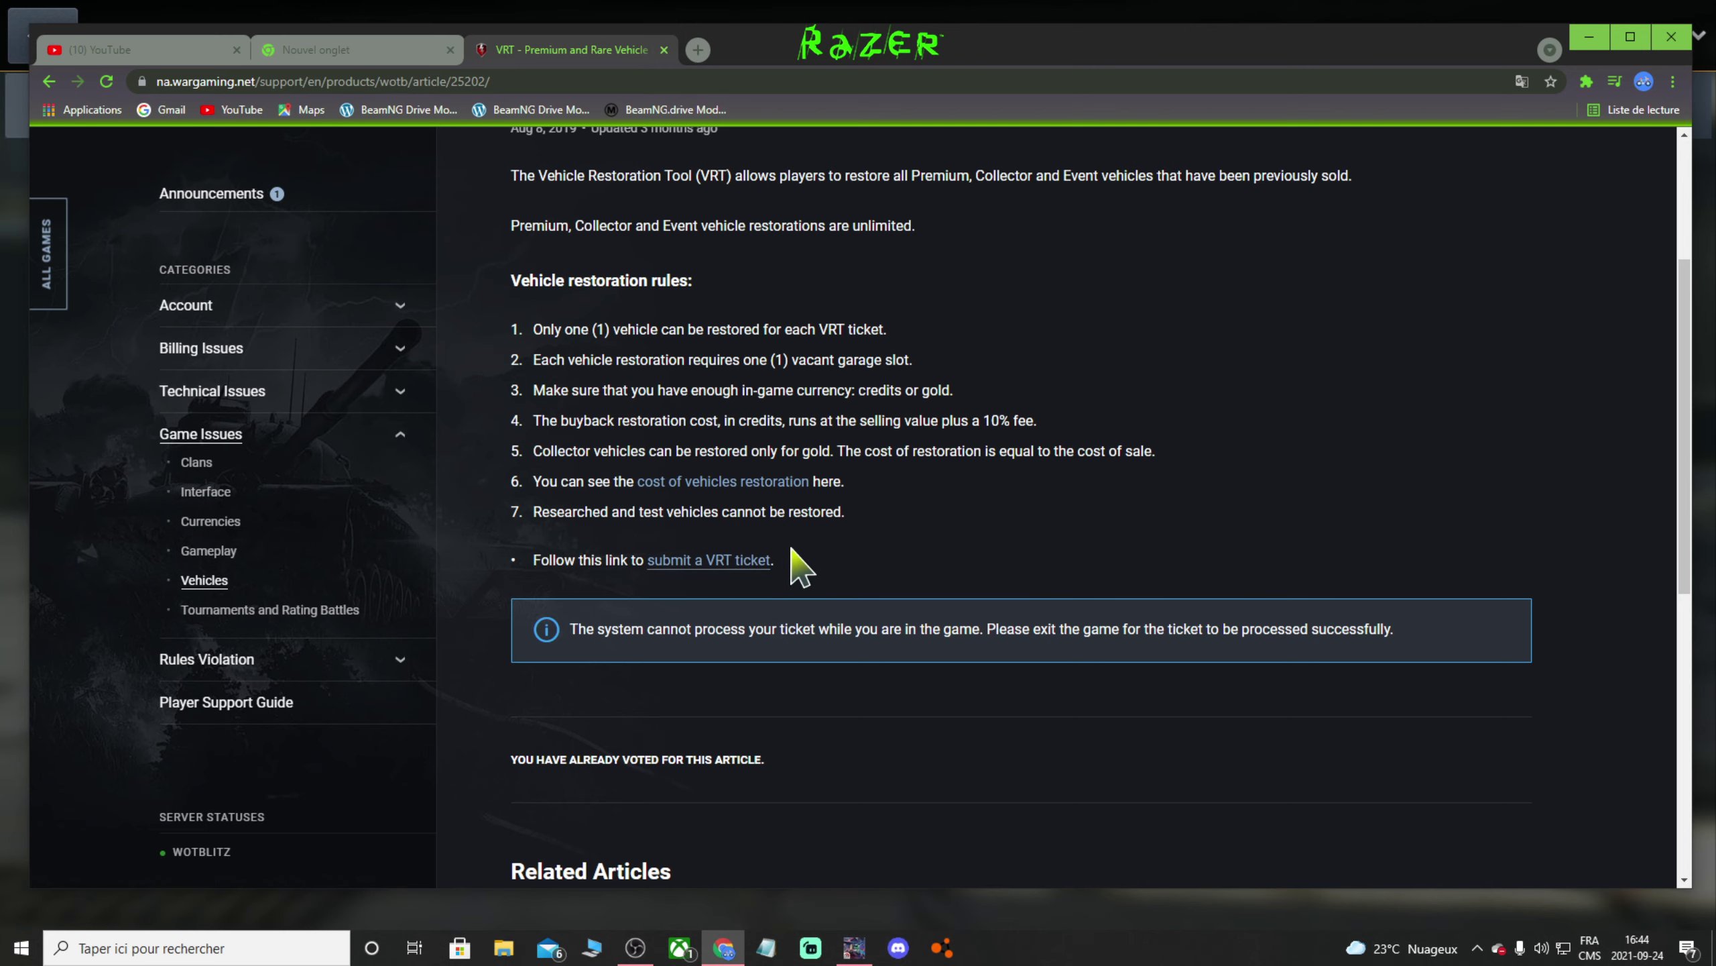
scroll(804, 594, up, 2)
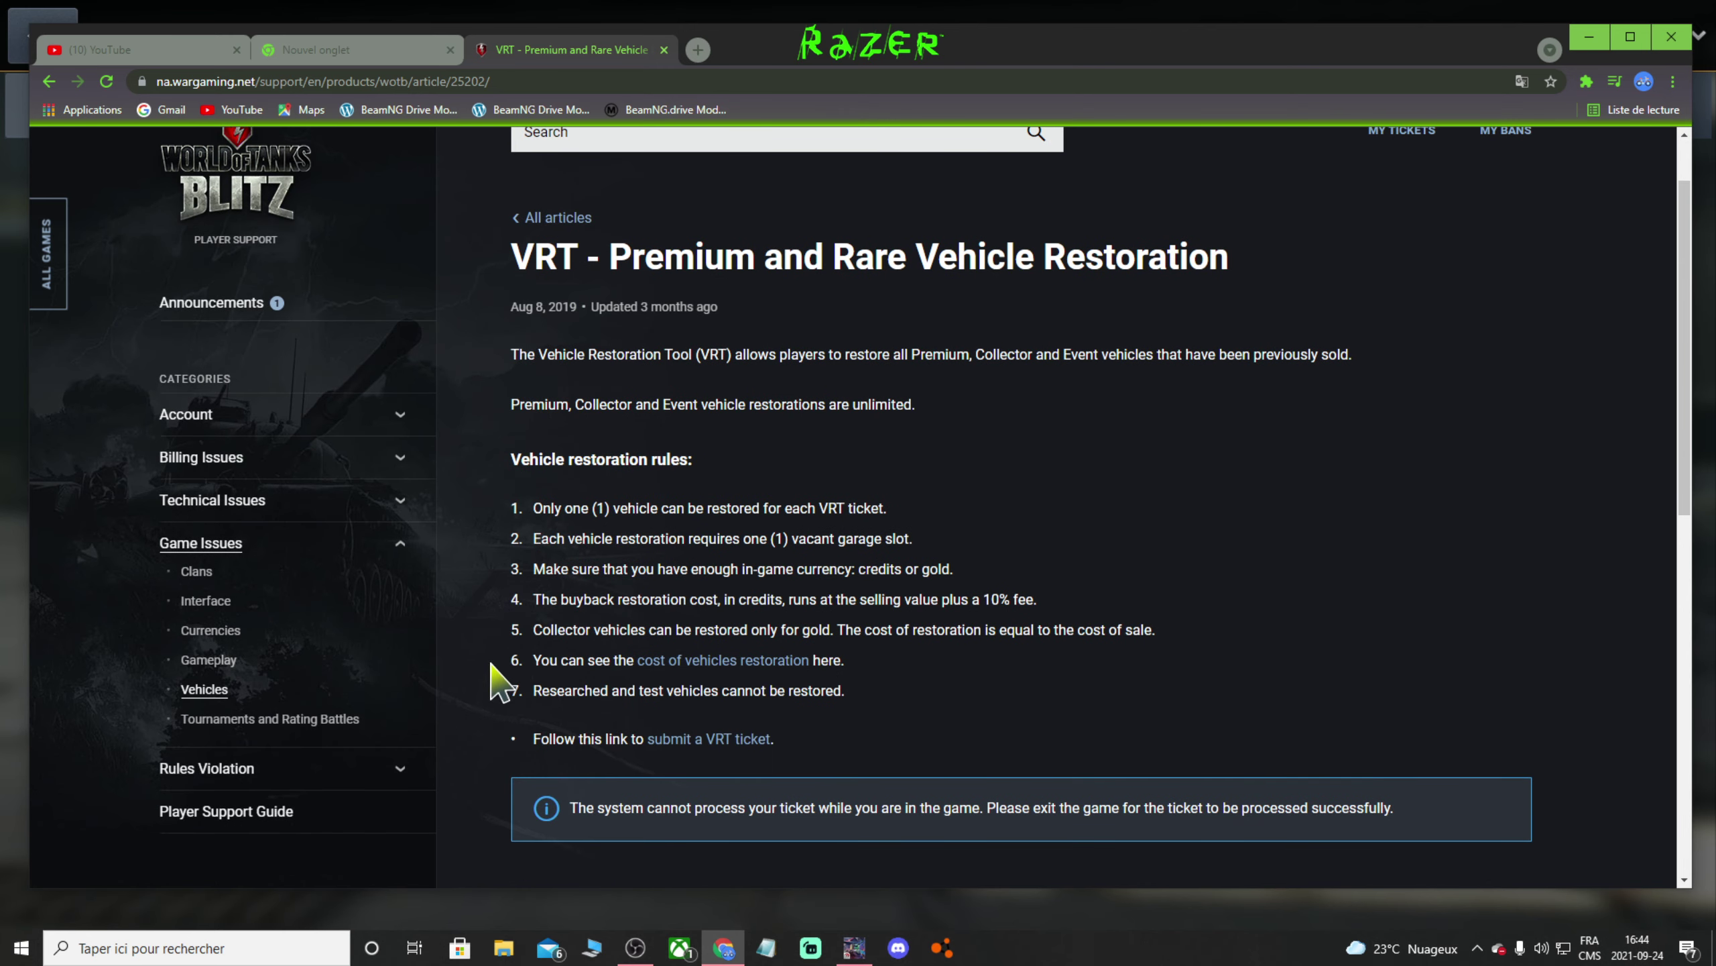
drag(617, 667, 843, 666)
click(908, 682)
scroll(838, 663, down, 2)
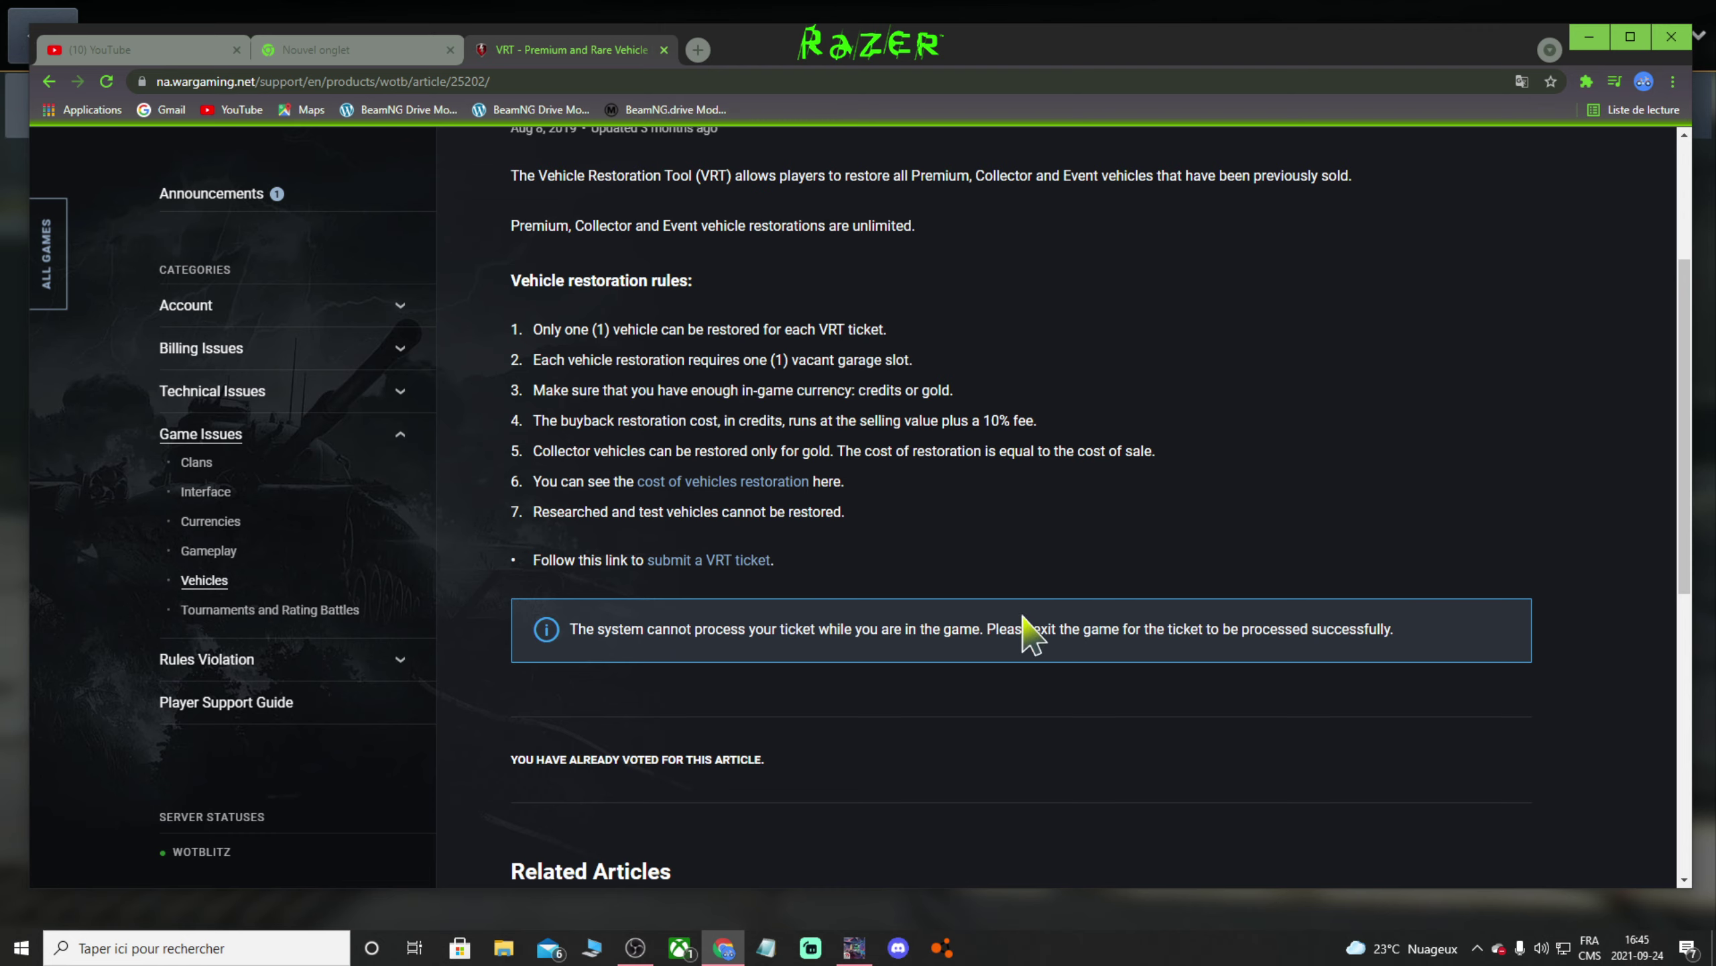
Open the VRT ticket submission page and scroll down to its ticket button
click(721, 563)
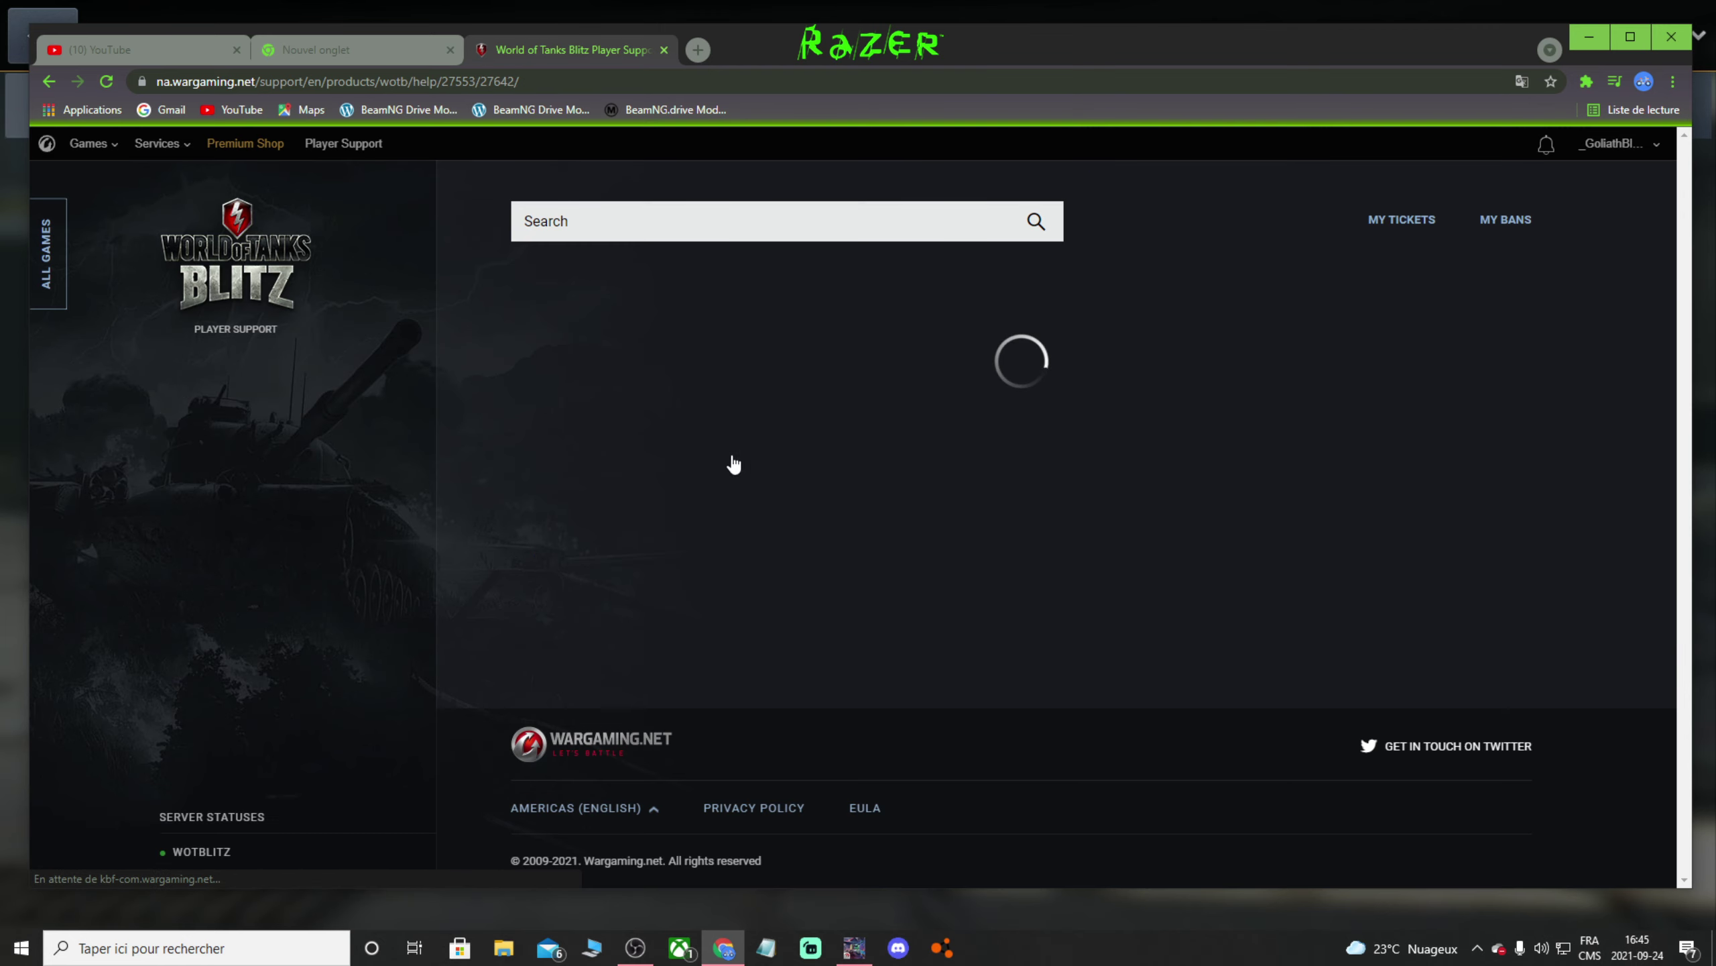
scroll(777, 614, down, 1)
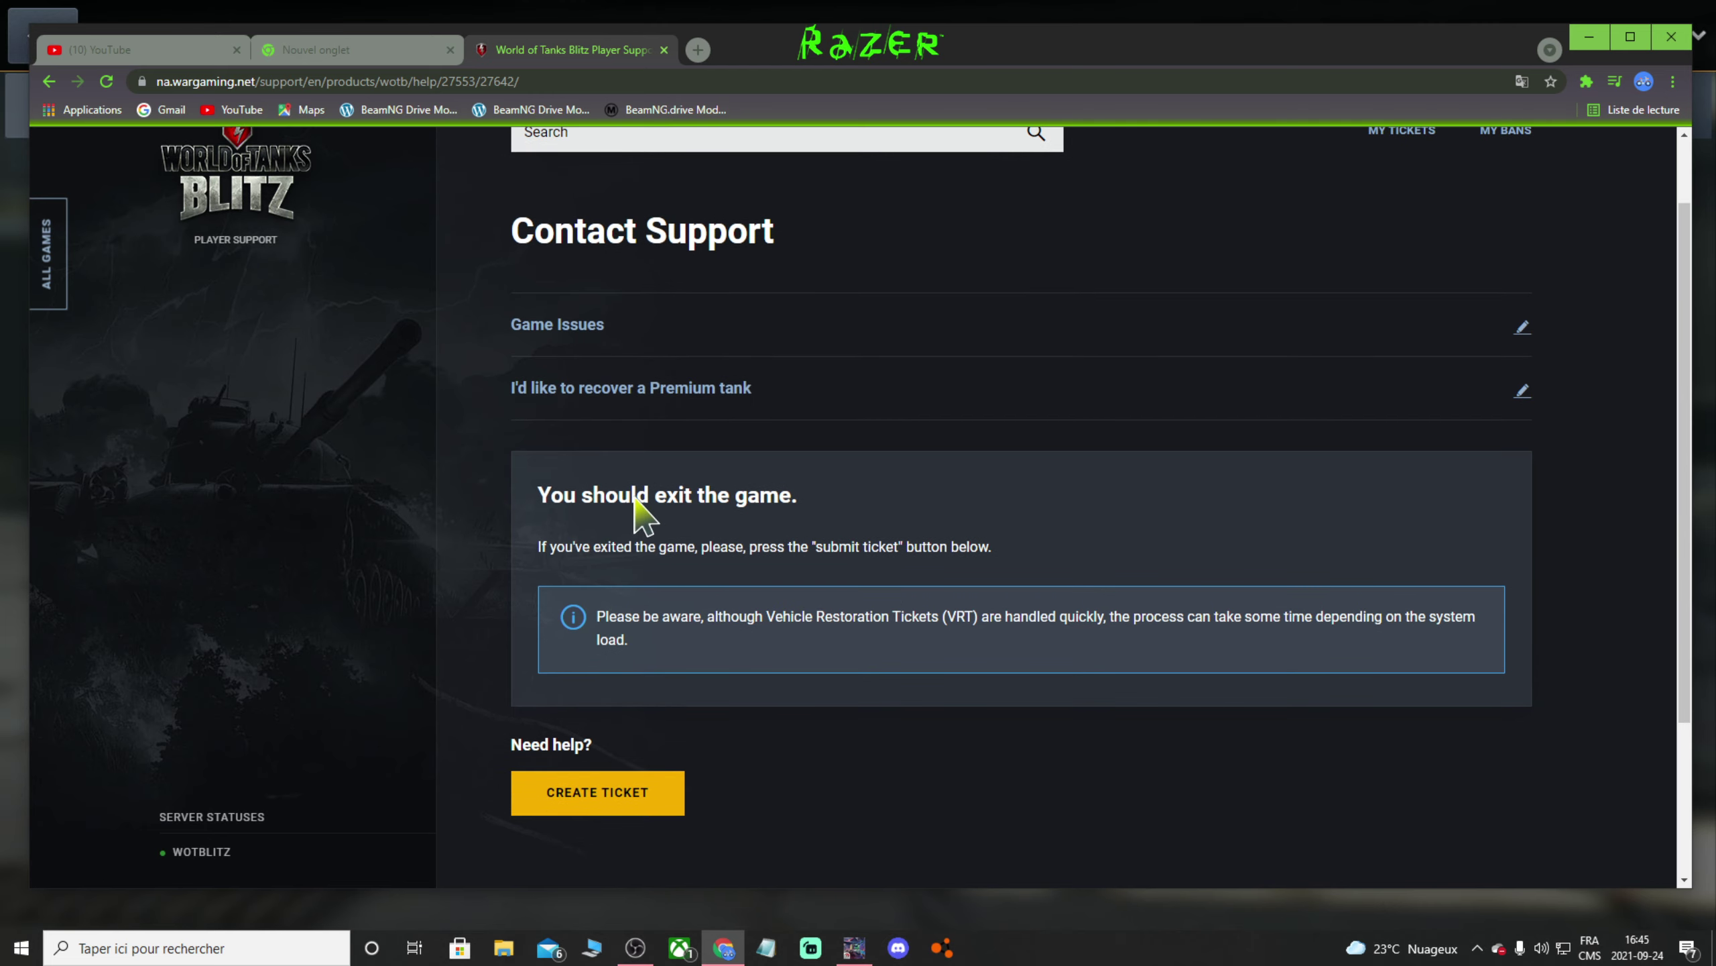
mouse_move(795, 512)
mouse_down()
mouse_move(448, 502)
mouse_move(525, 486)
mouse_up()
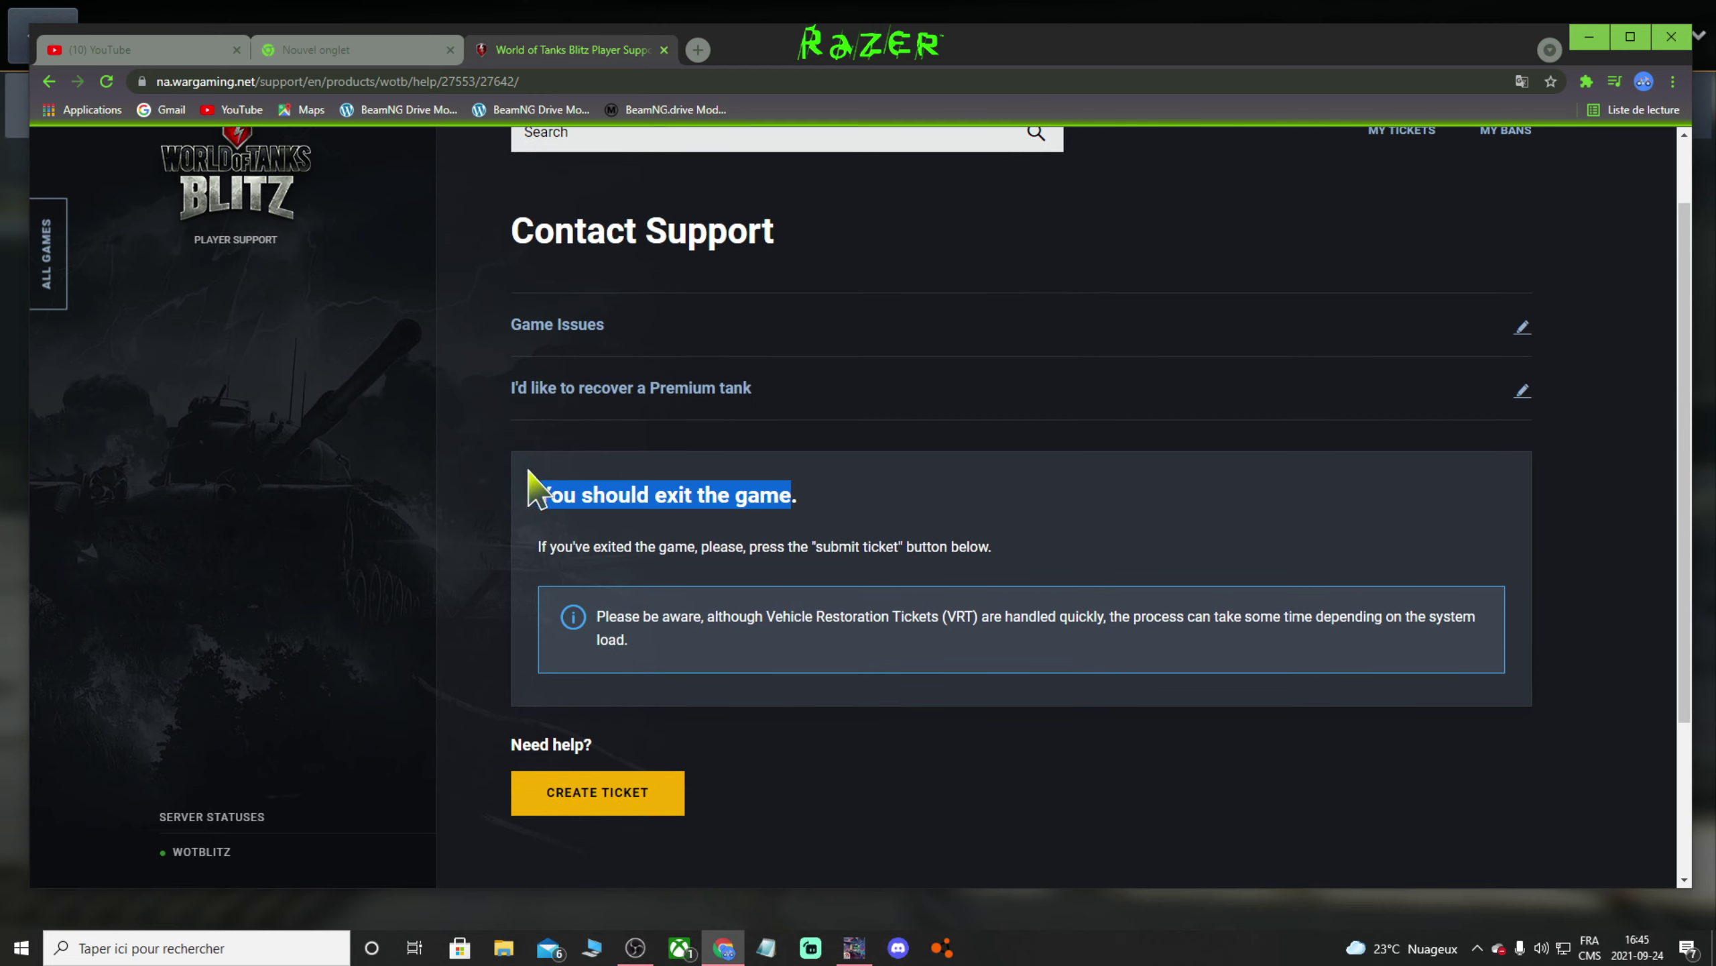
click(1117, 740)
scroll(1068, 741, down, 3)
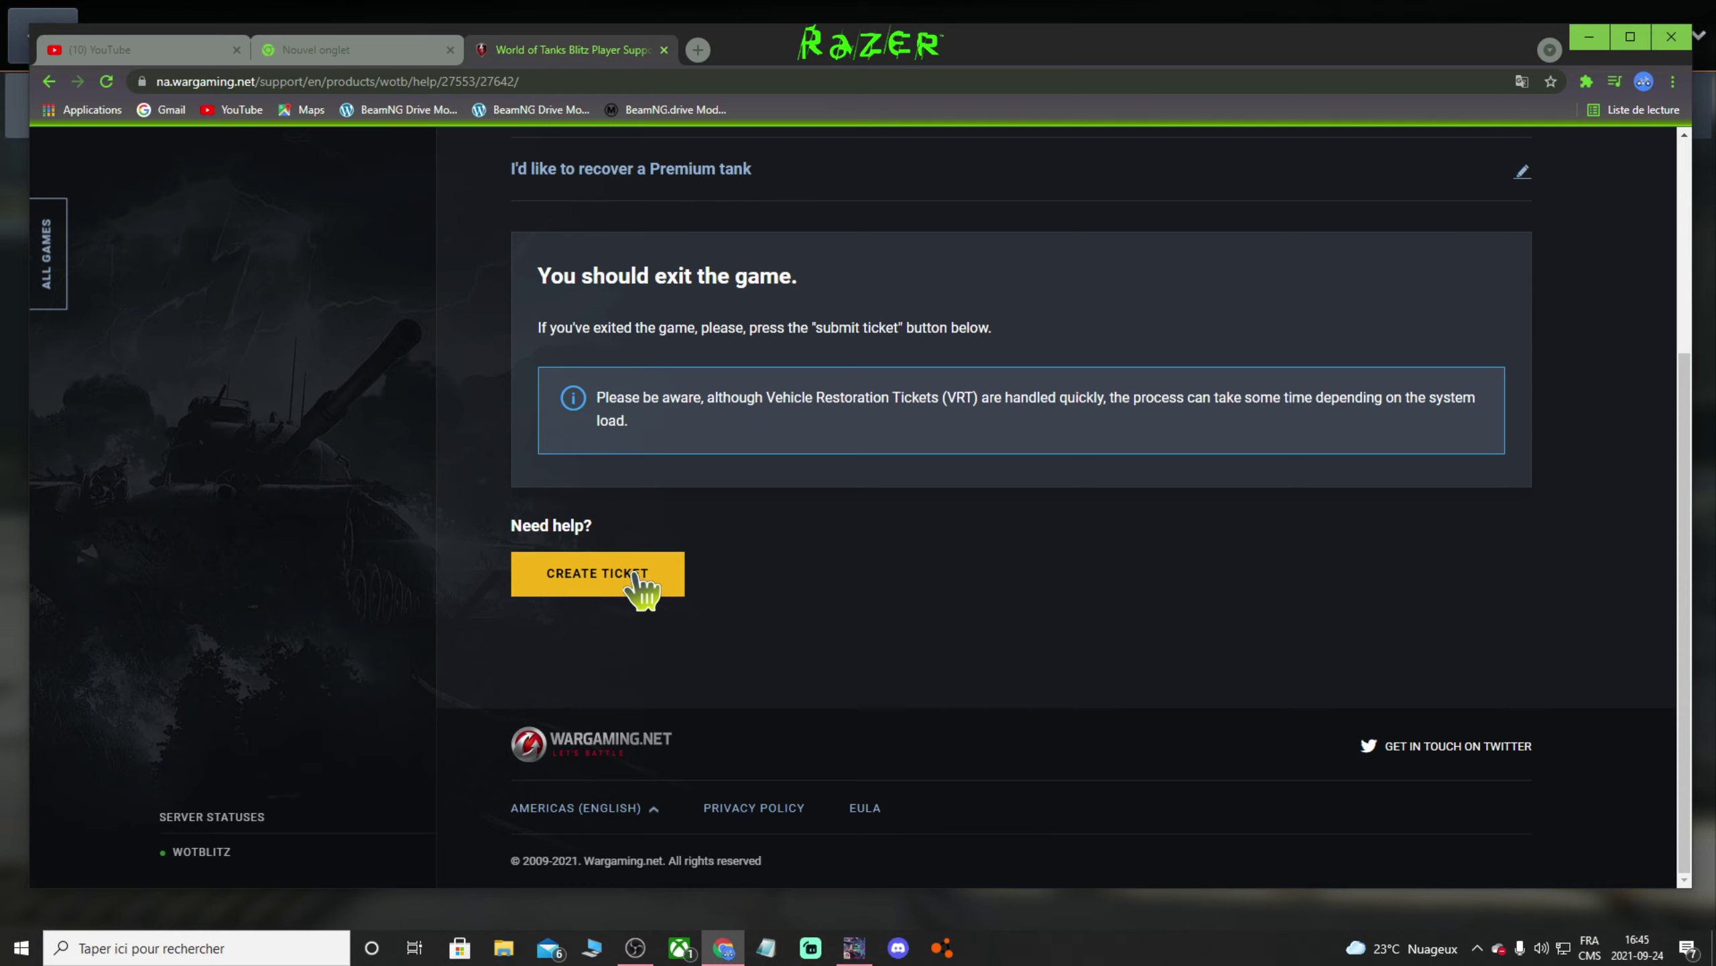
Start a new restoration ticket and open the list of restorable vehicles
click(636, 575)
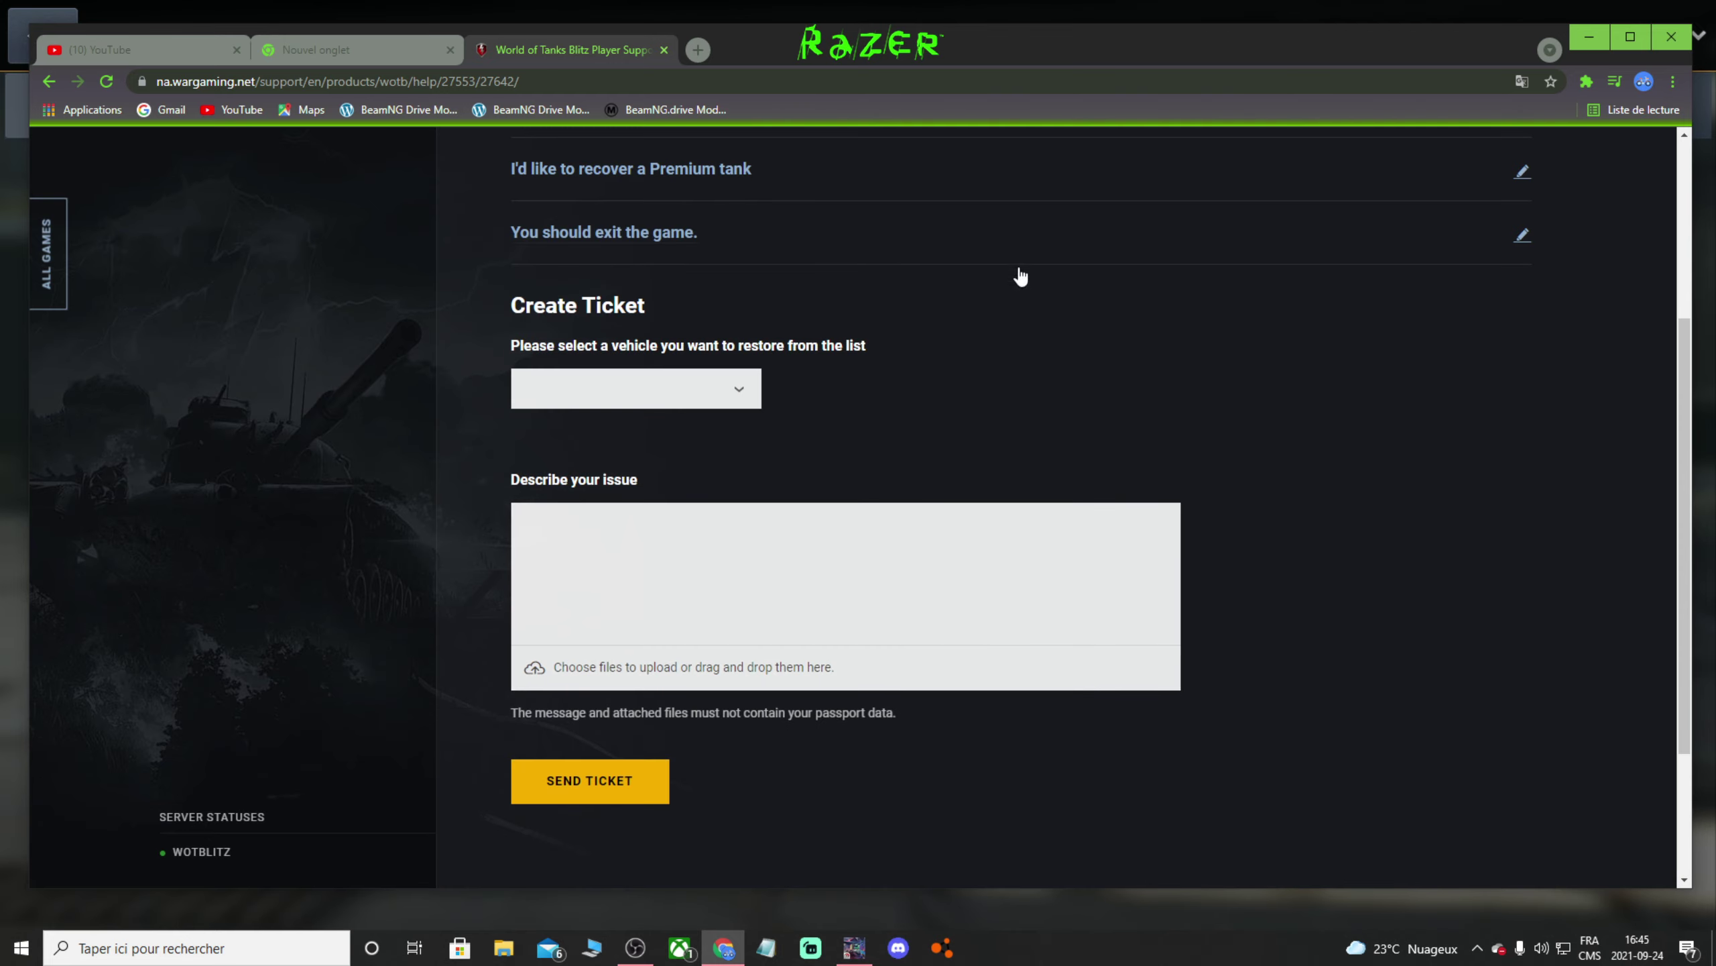
scroll(1109, 420, up, 5)
scroll(947, 419, down, 5)
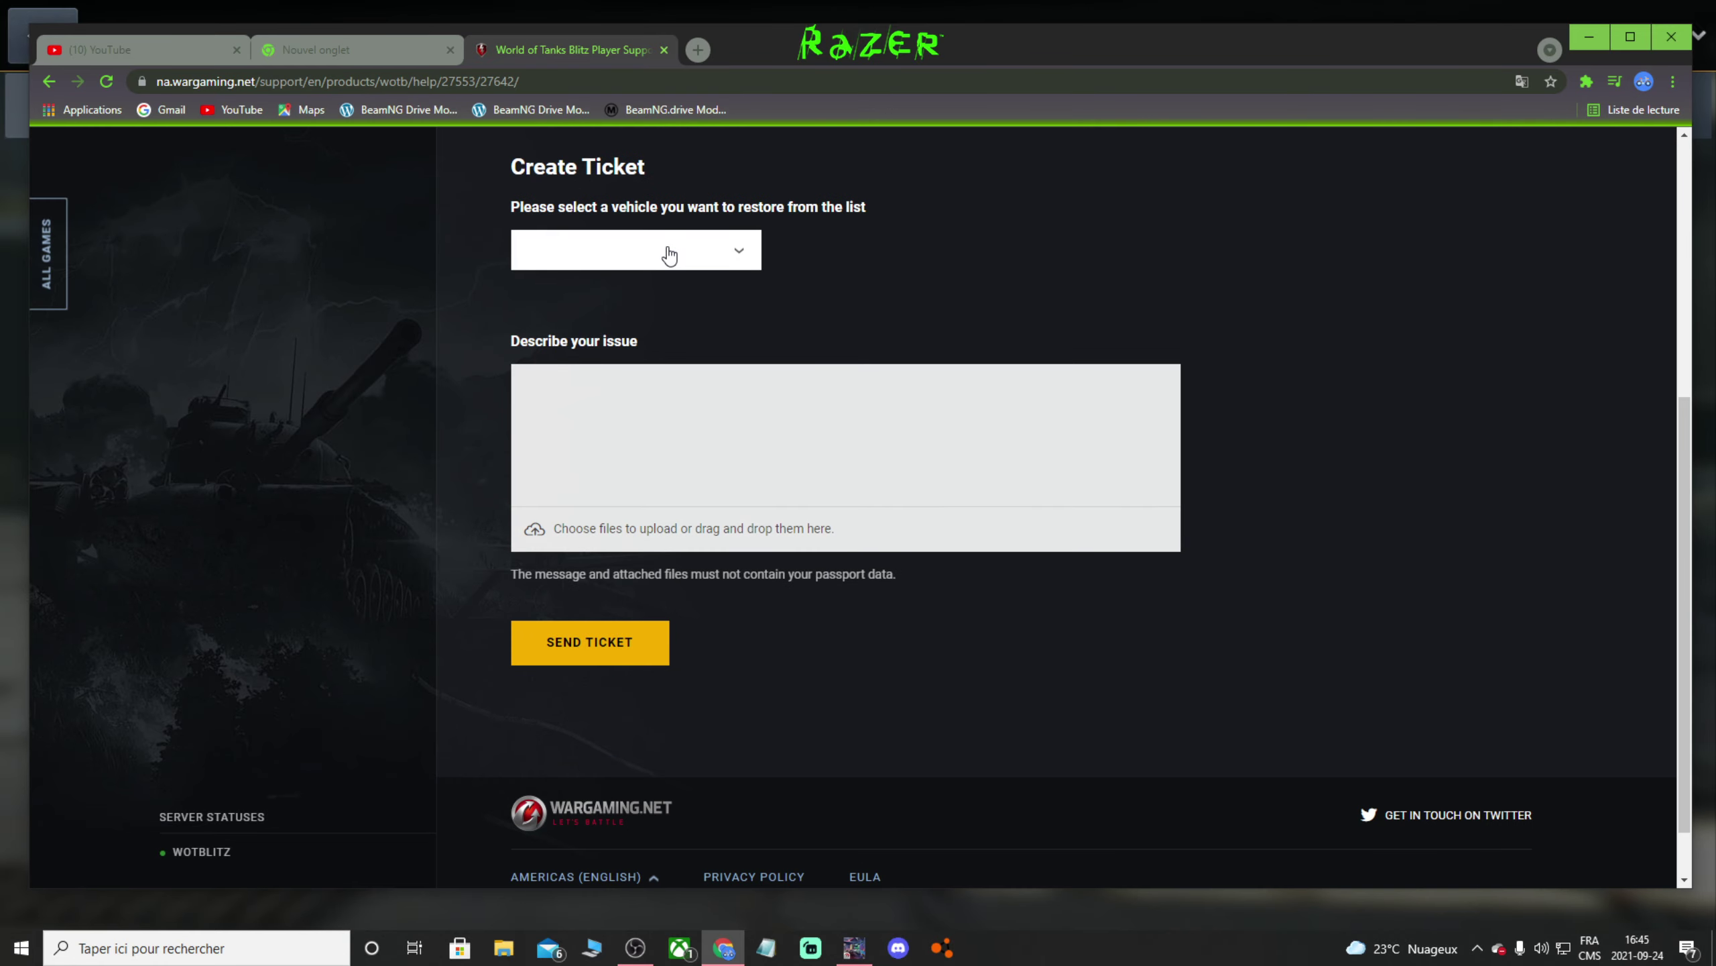
click(669, 255)
scroll(700, 440, down, 10)
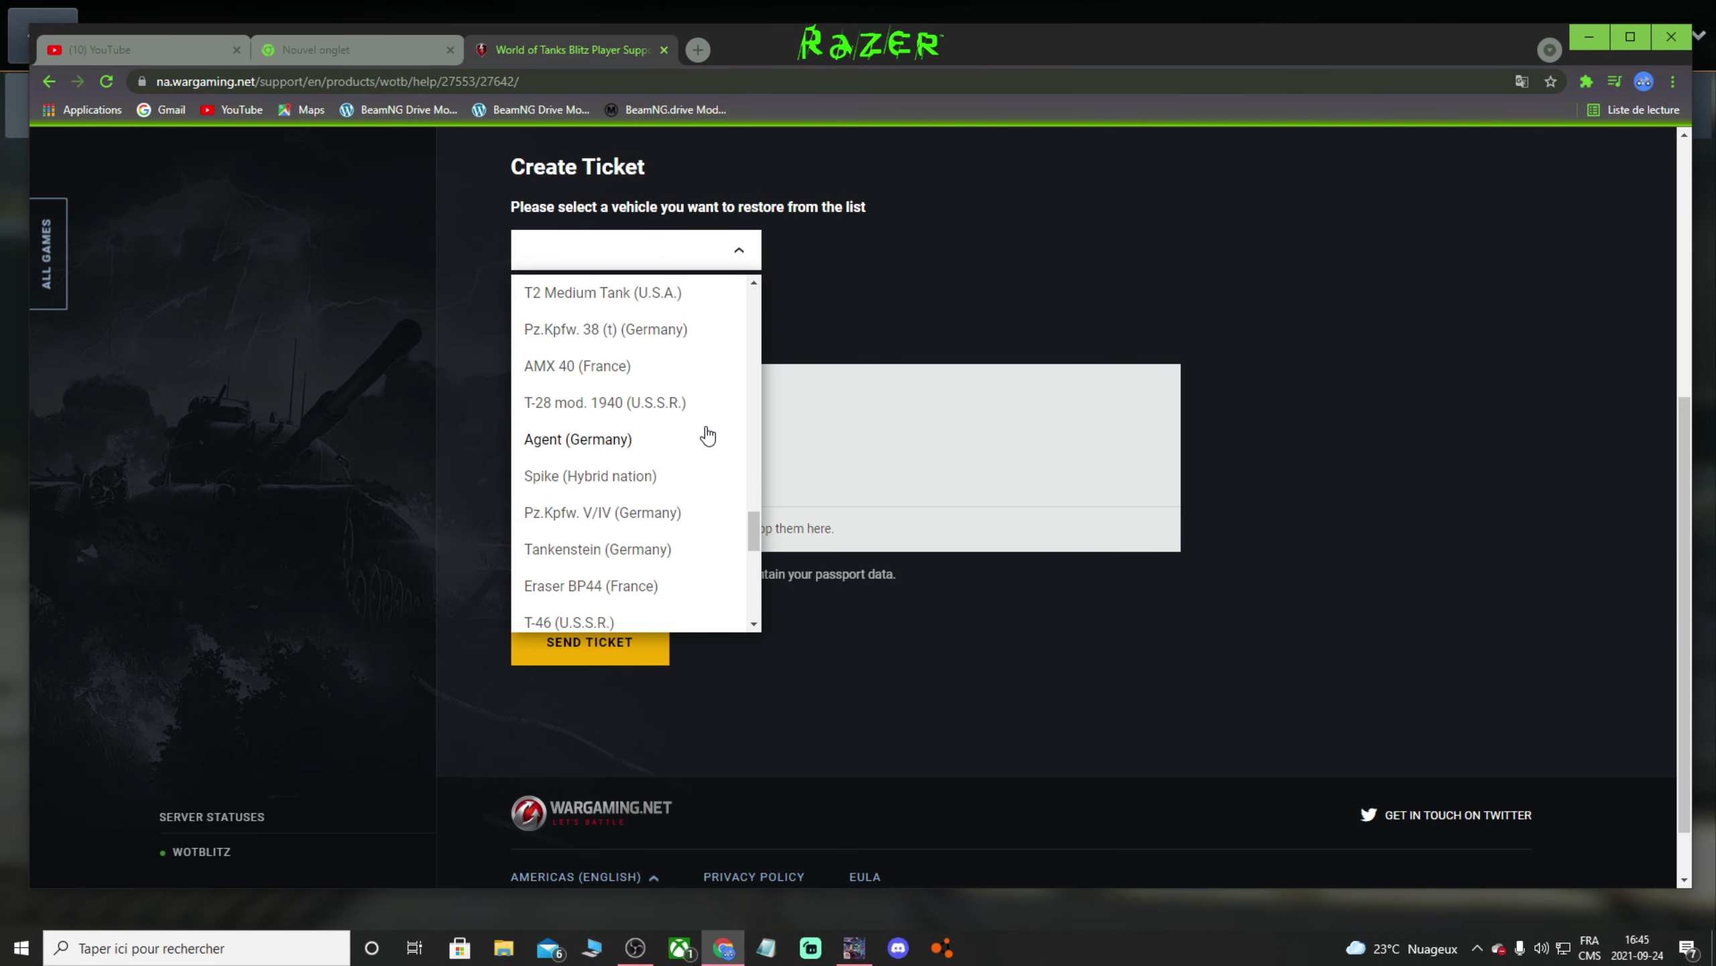
scroll(383, 525, down, 1)
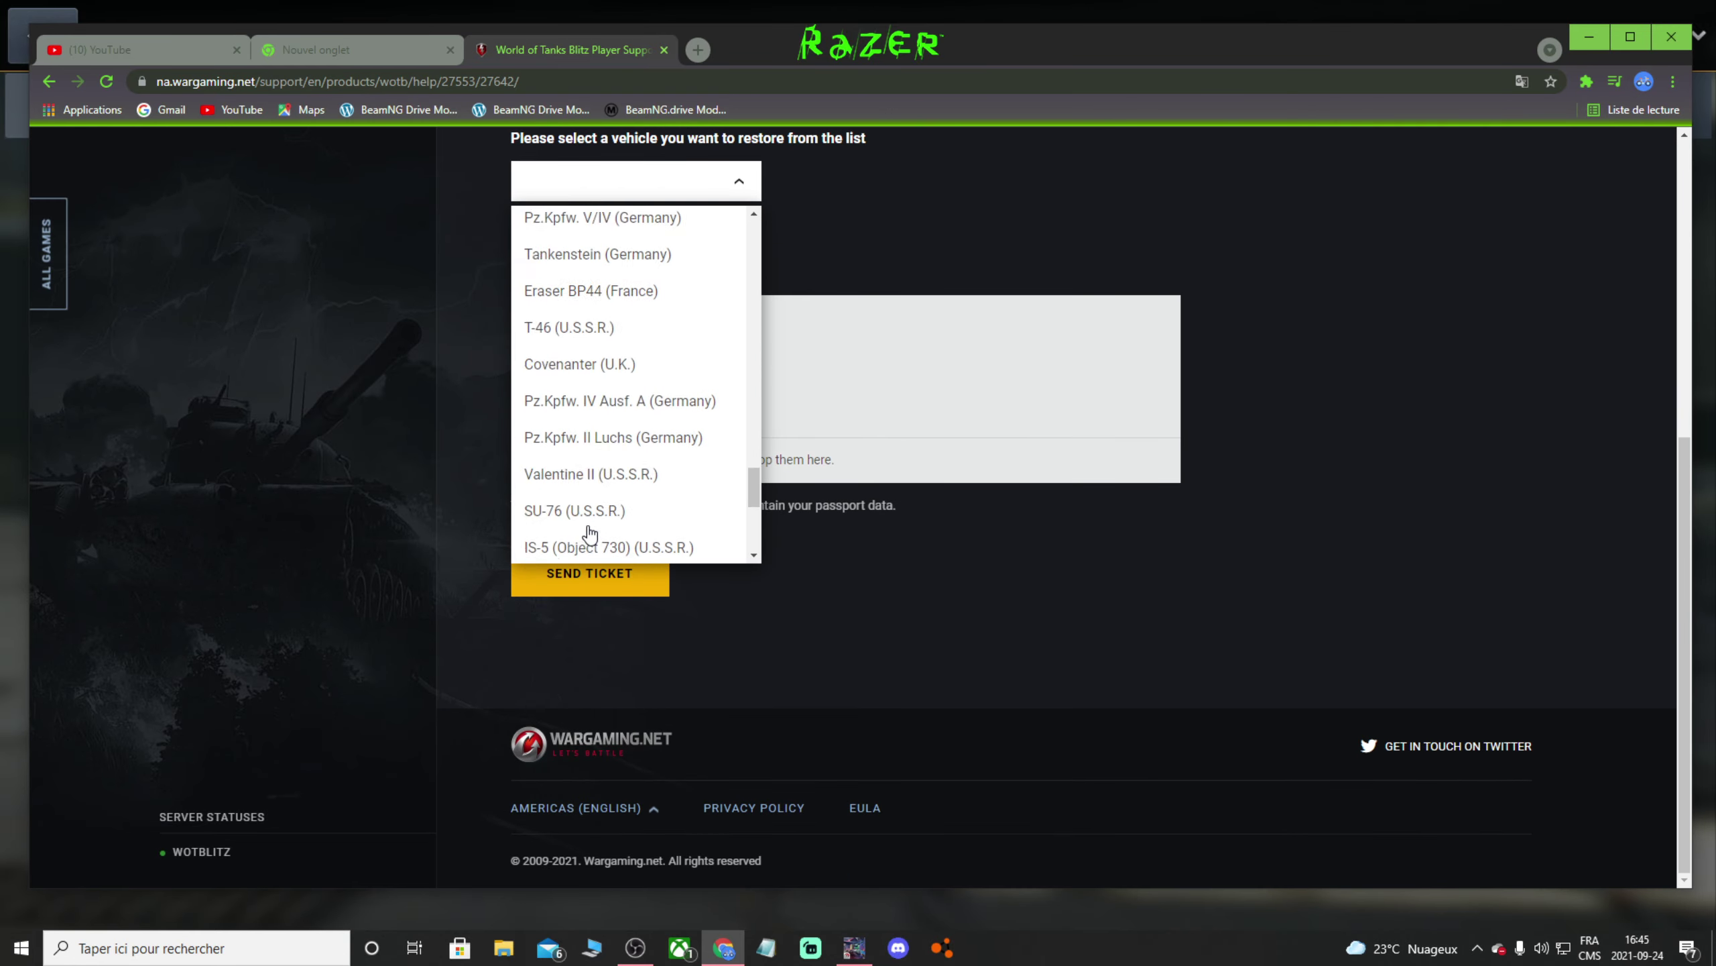
Close the vehicle list unselected and write 'hi , wanna restore' in the issue description
click(949, 627)
scroll(838, 614, up, 5)
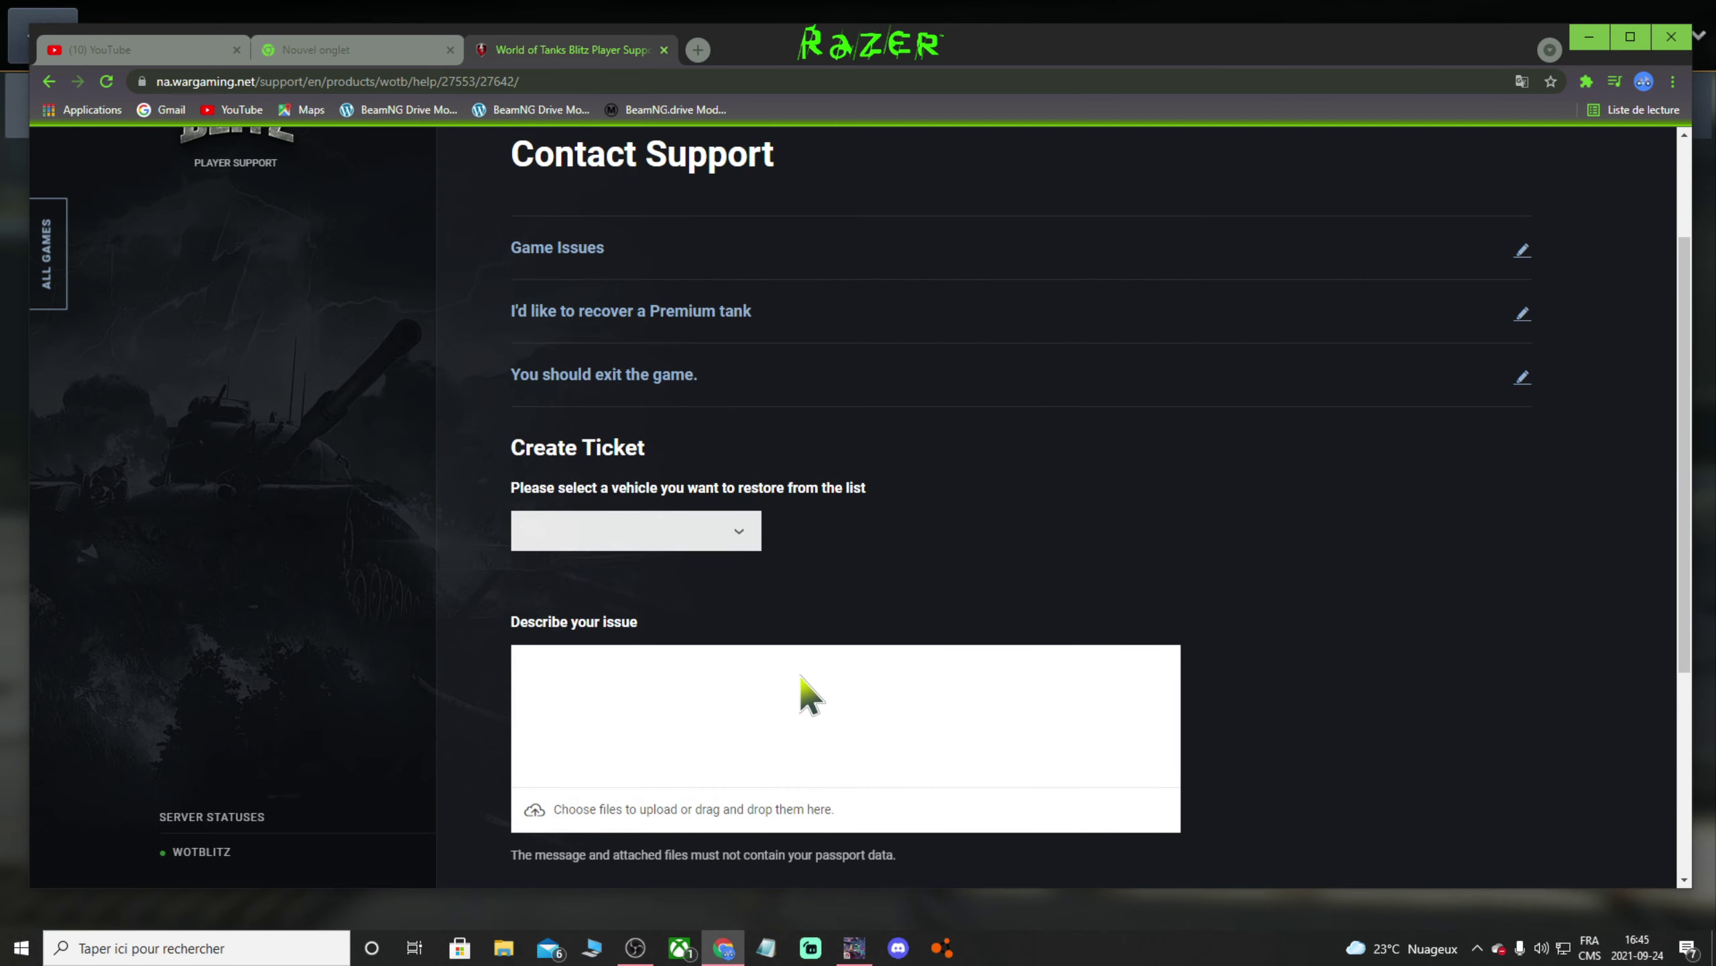
scroll(804, 679, down, 3)
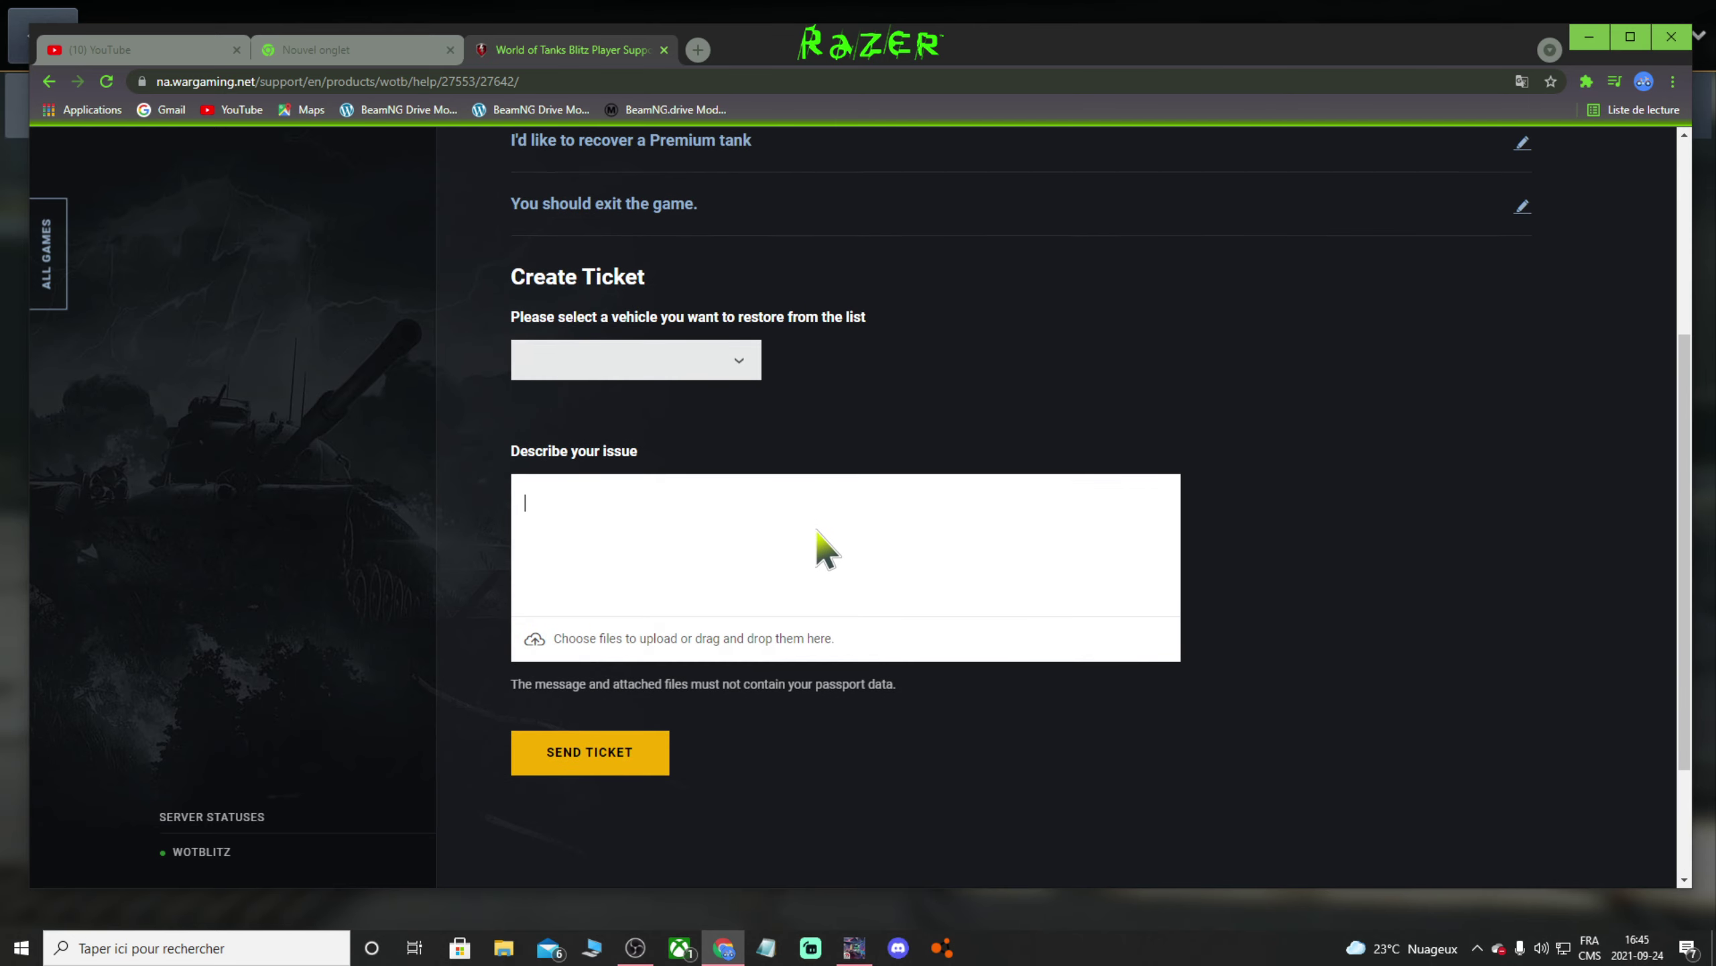
click(775, 501)
text(hi , )
text(wanna )
text(restore)
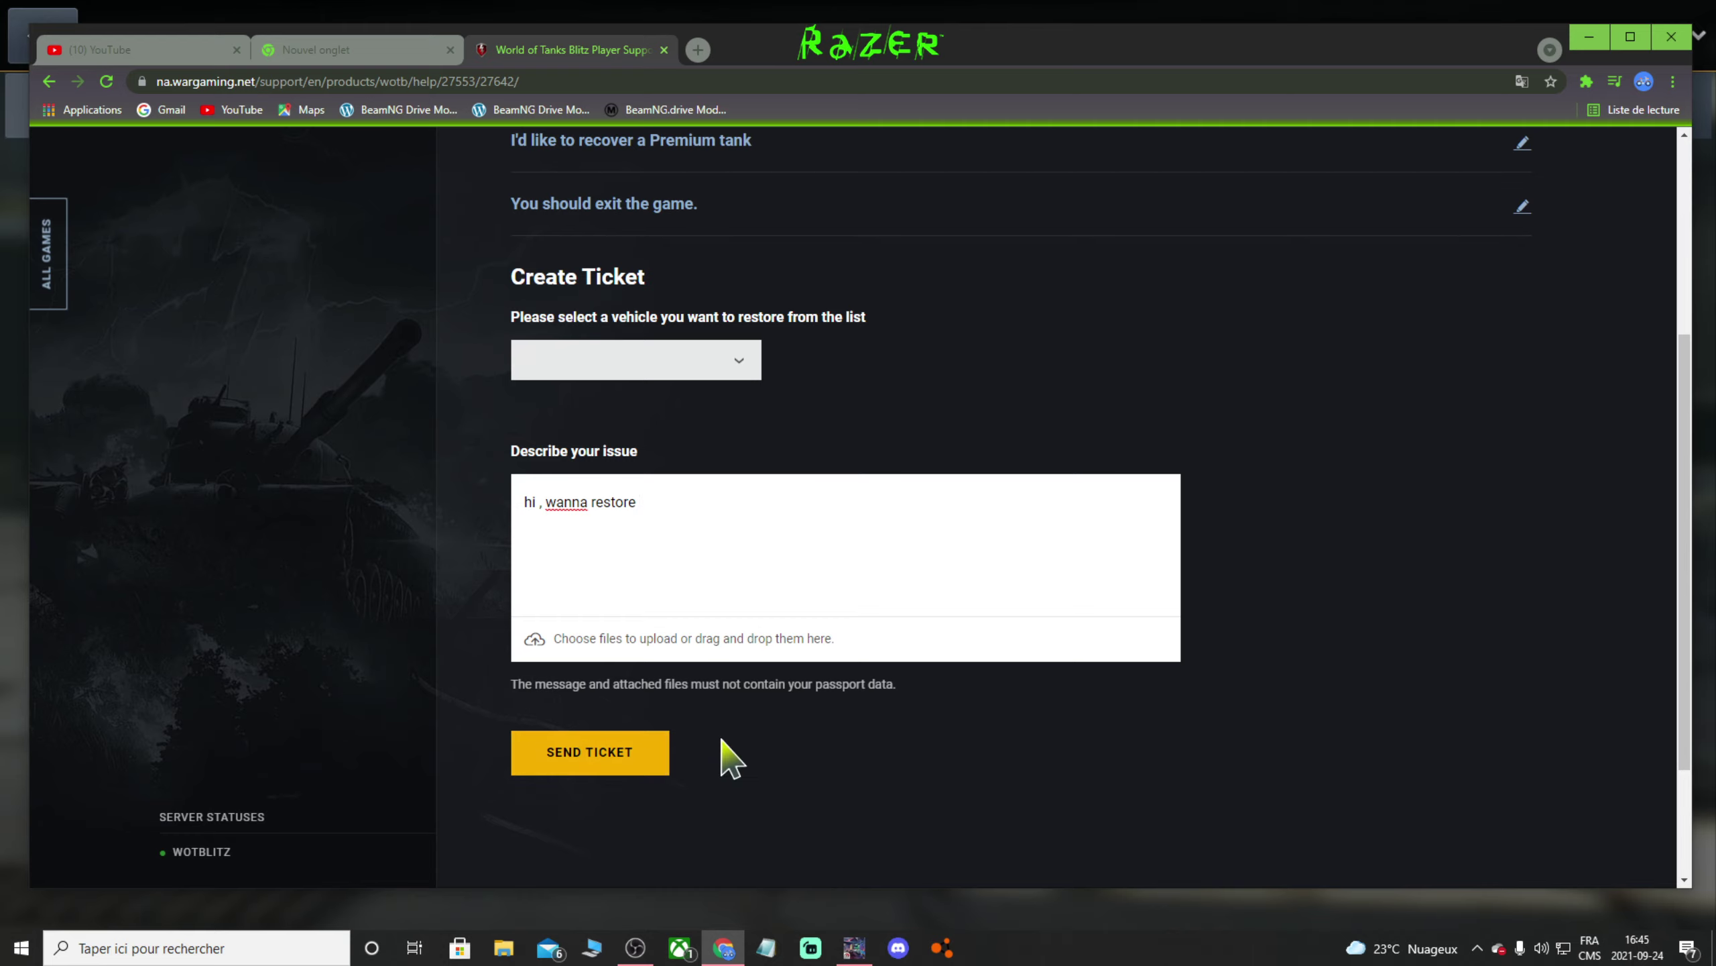
scroll(797, 632, down, 3)
scroll(667, 651, up, 6)
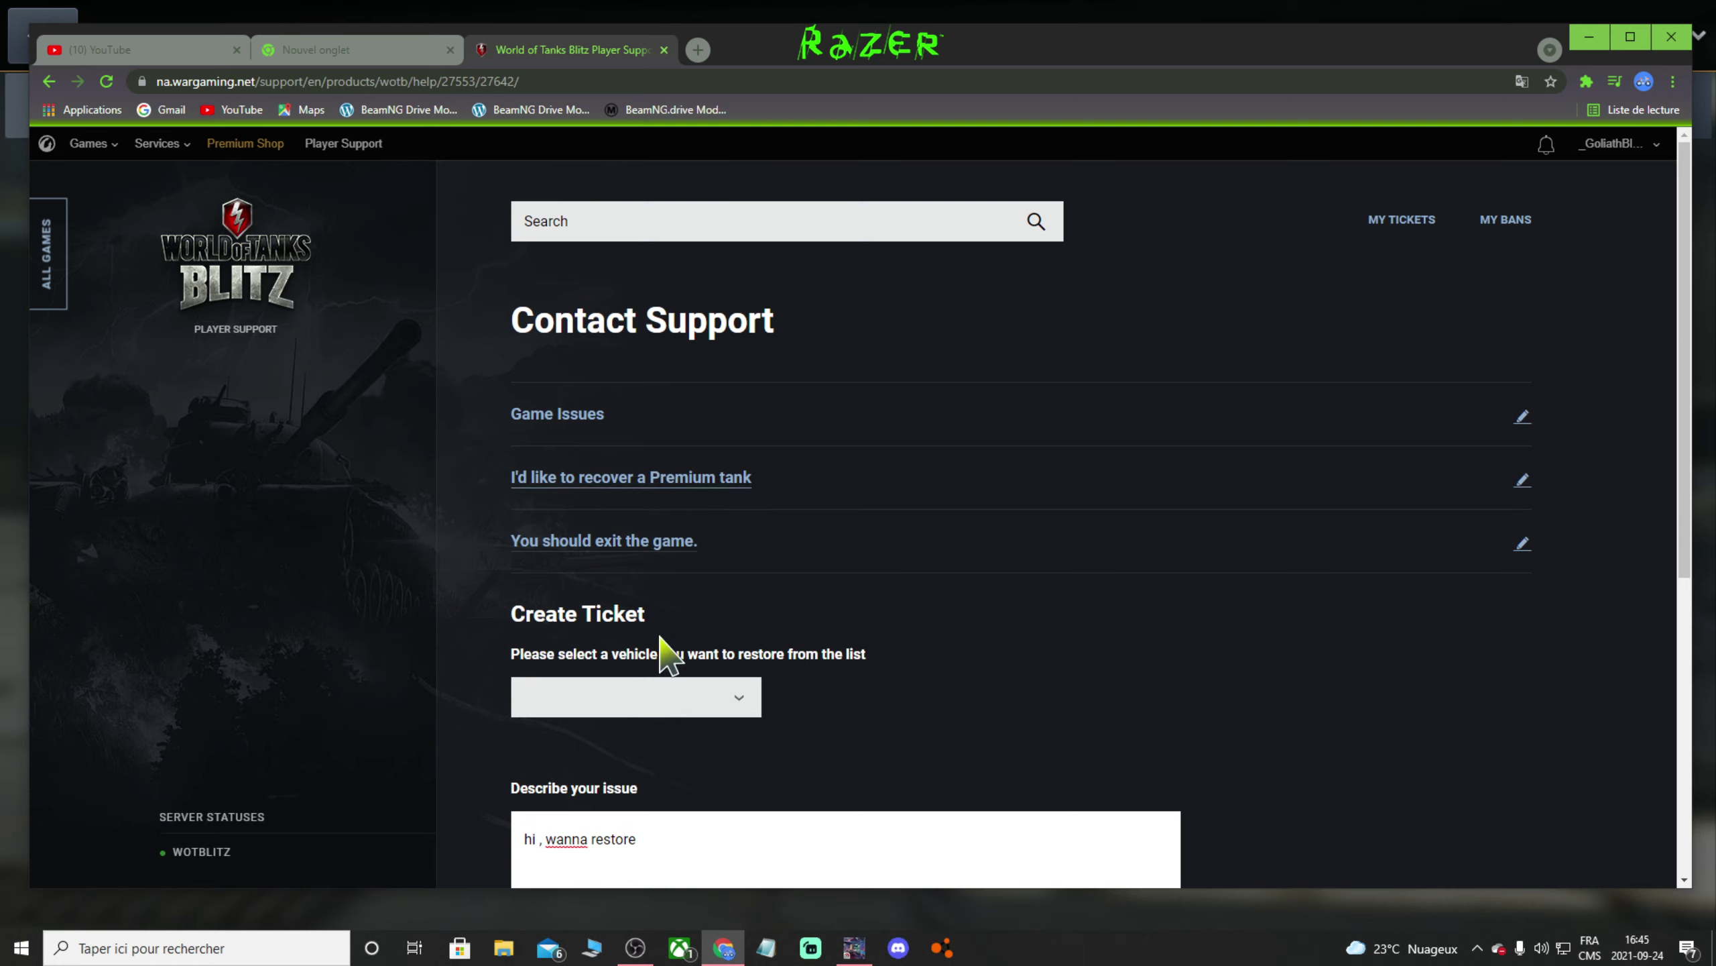
Pick Type 98 Ke-Ni (Japan) as the vehicle, with the description reading 'hi , wanna restore ke ni'
scroll(701, 617, down, 1)
click(701, 609)
scroll(1000, 583, down, 3)
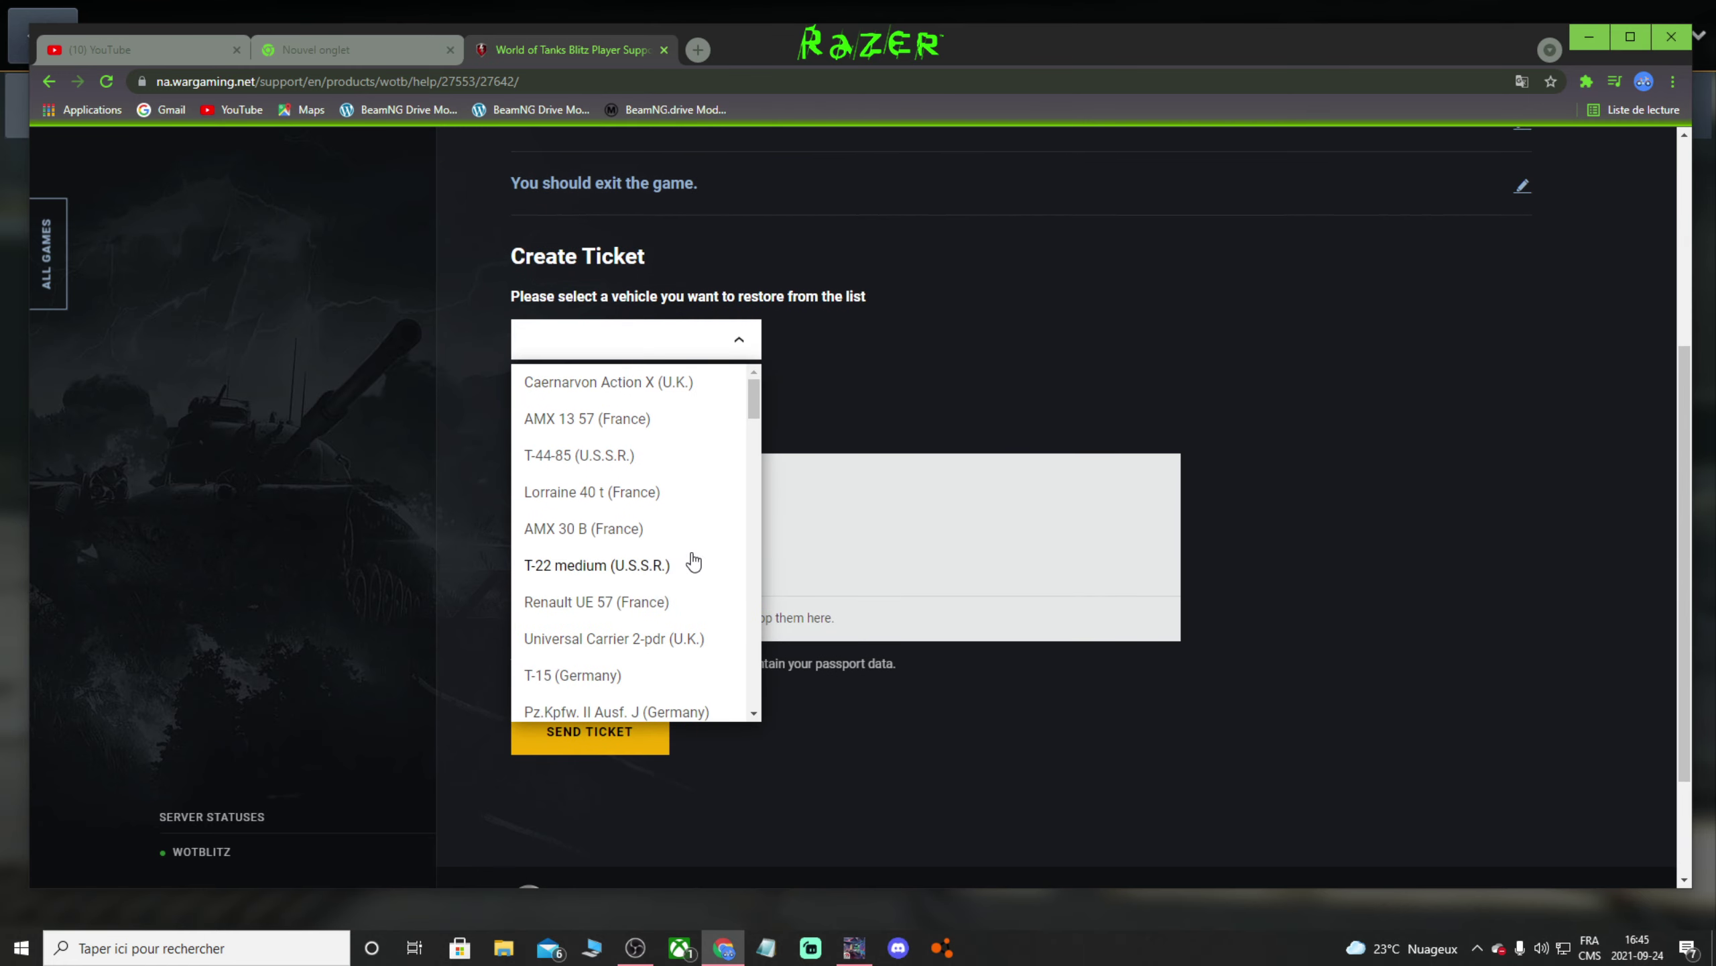
scroll(693, 563, down, 10)
scroll(640, 615, down, 2)
scroll(567, 641, down, 2)
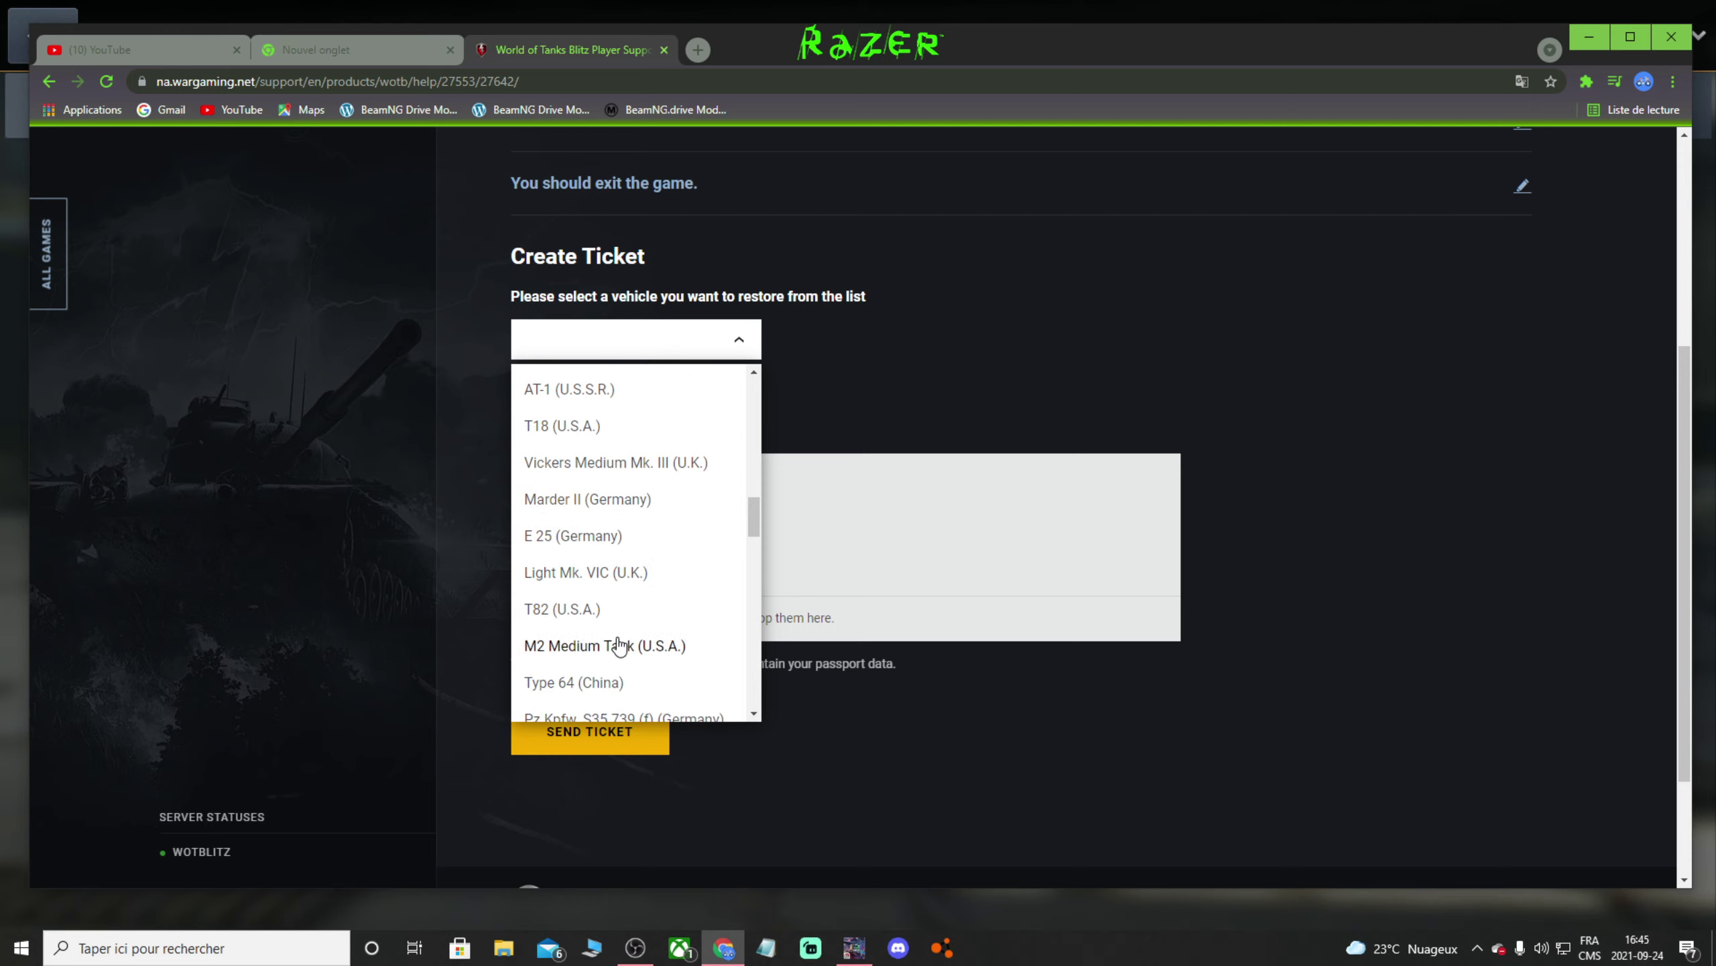
scroll(601, 606, down, 4)
scroll(613, 649, down, 2)
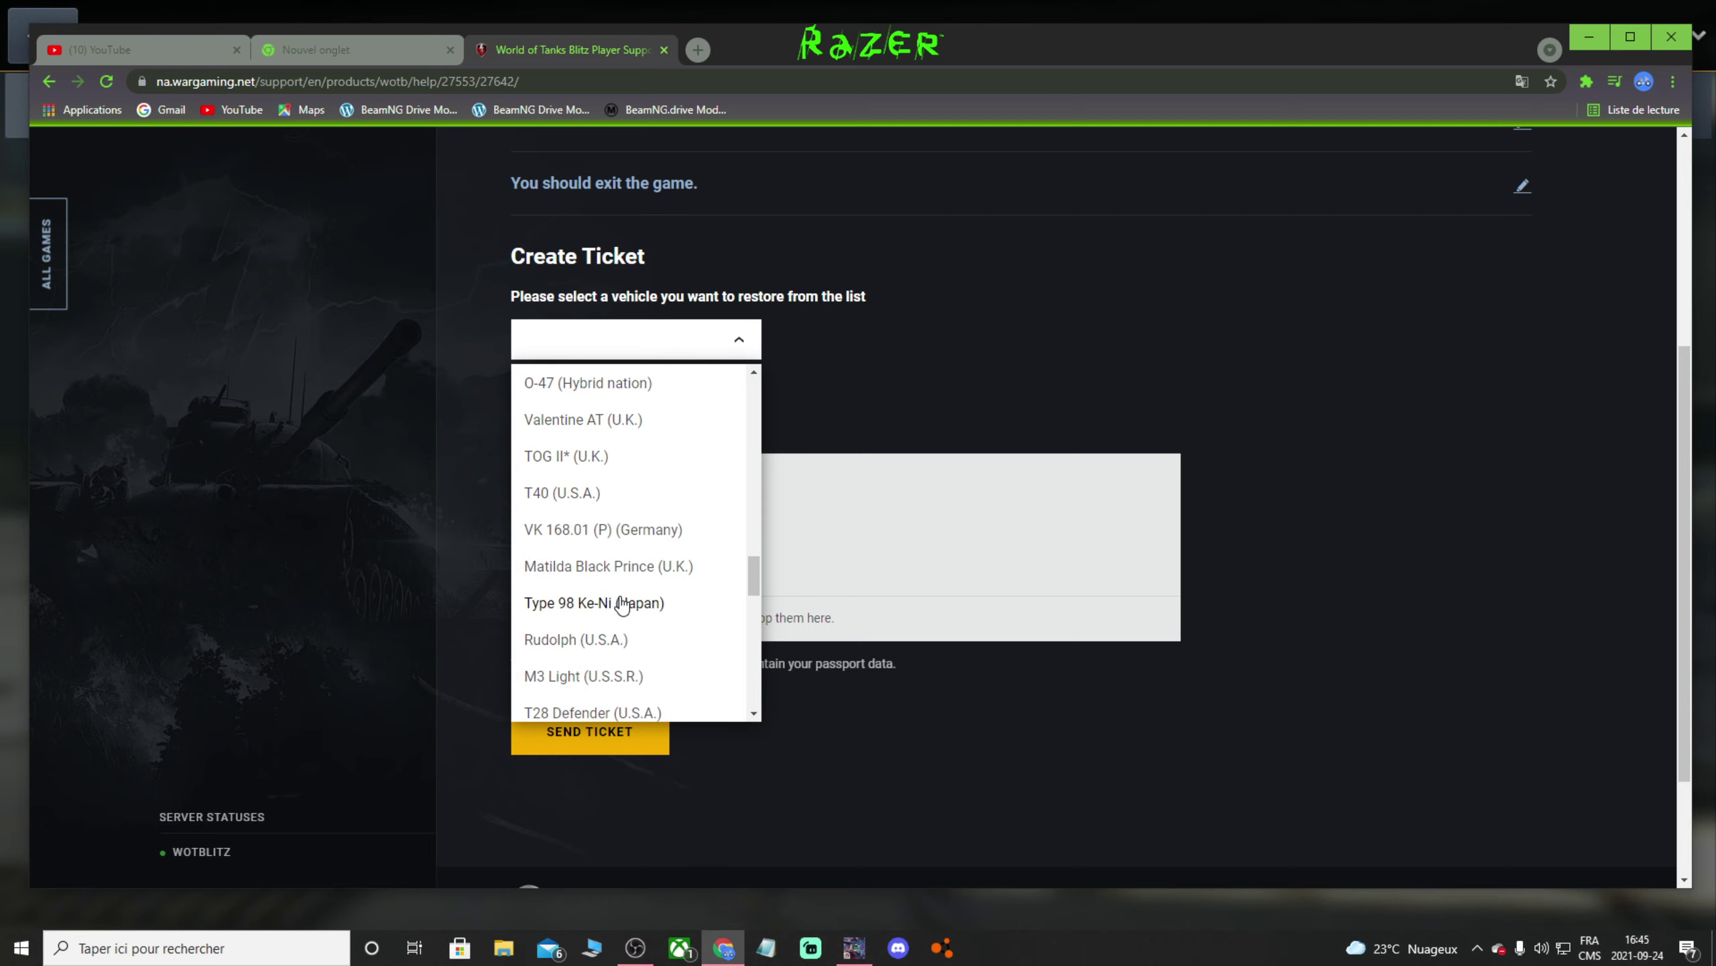
click(604, 602)
scroll(858, 751, down, 3)
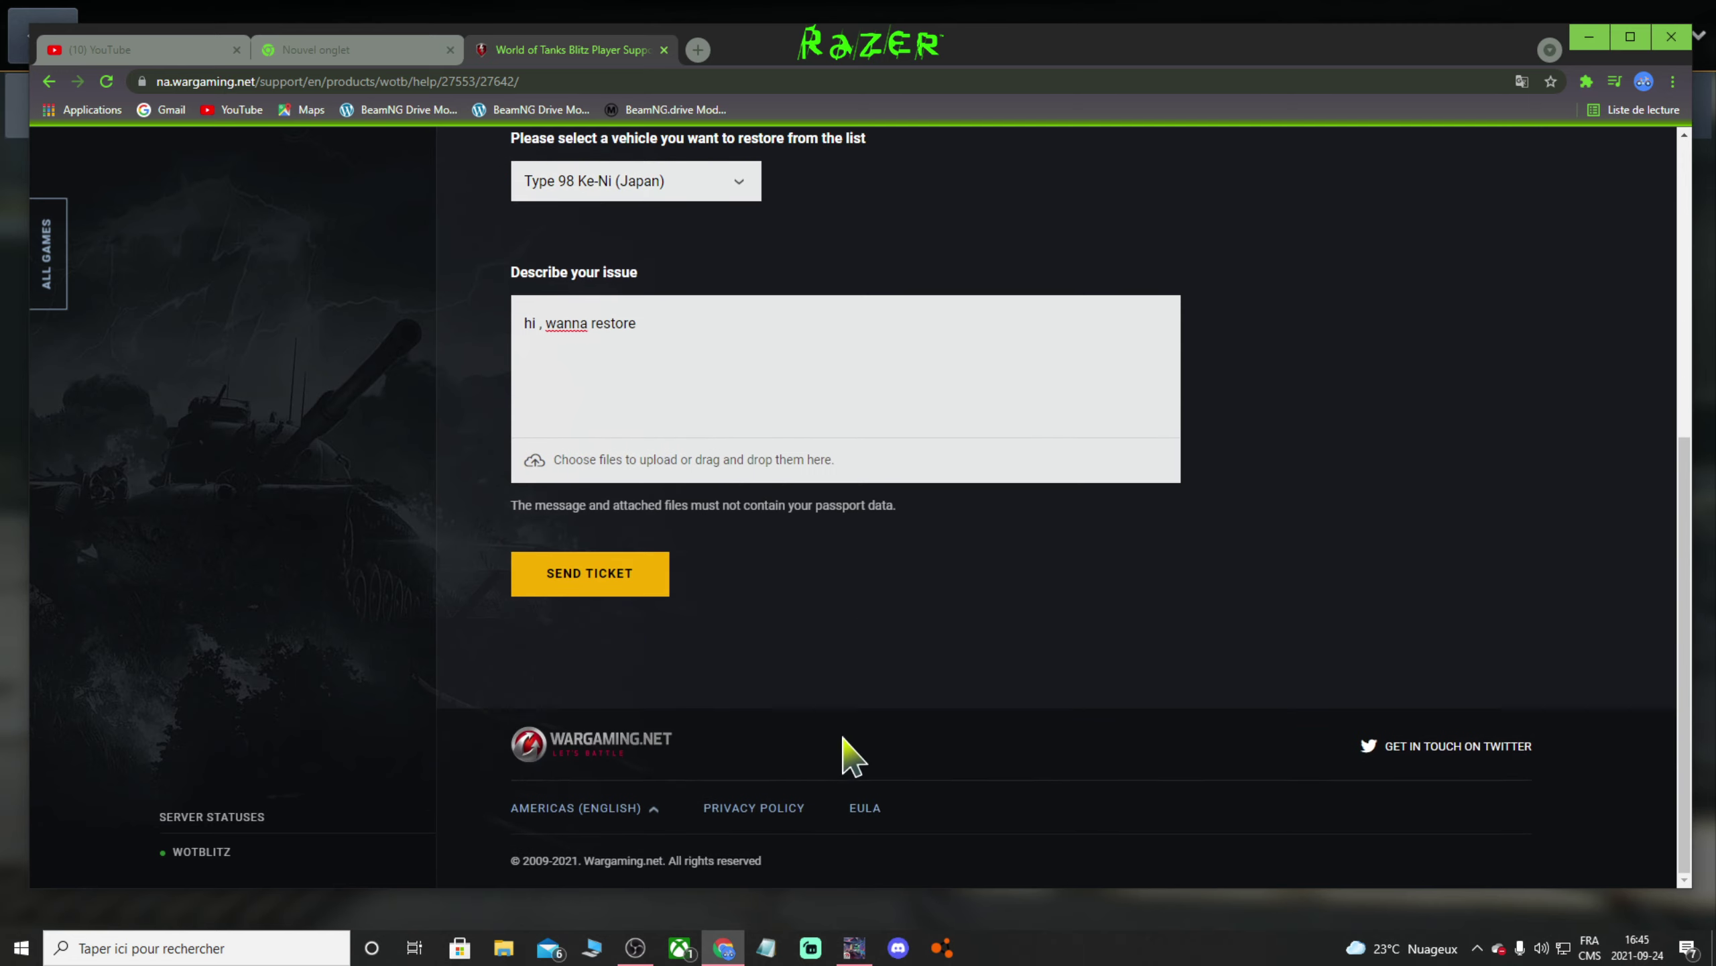
scroll(872, 687, up, 2)
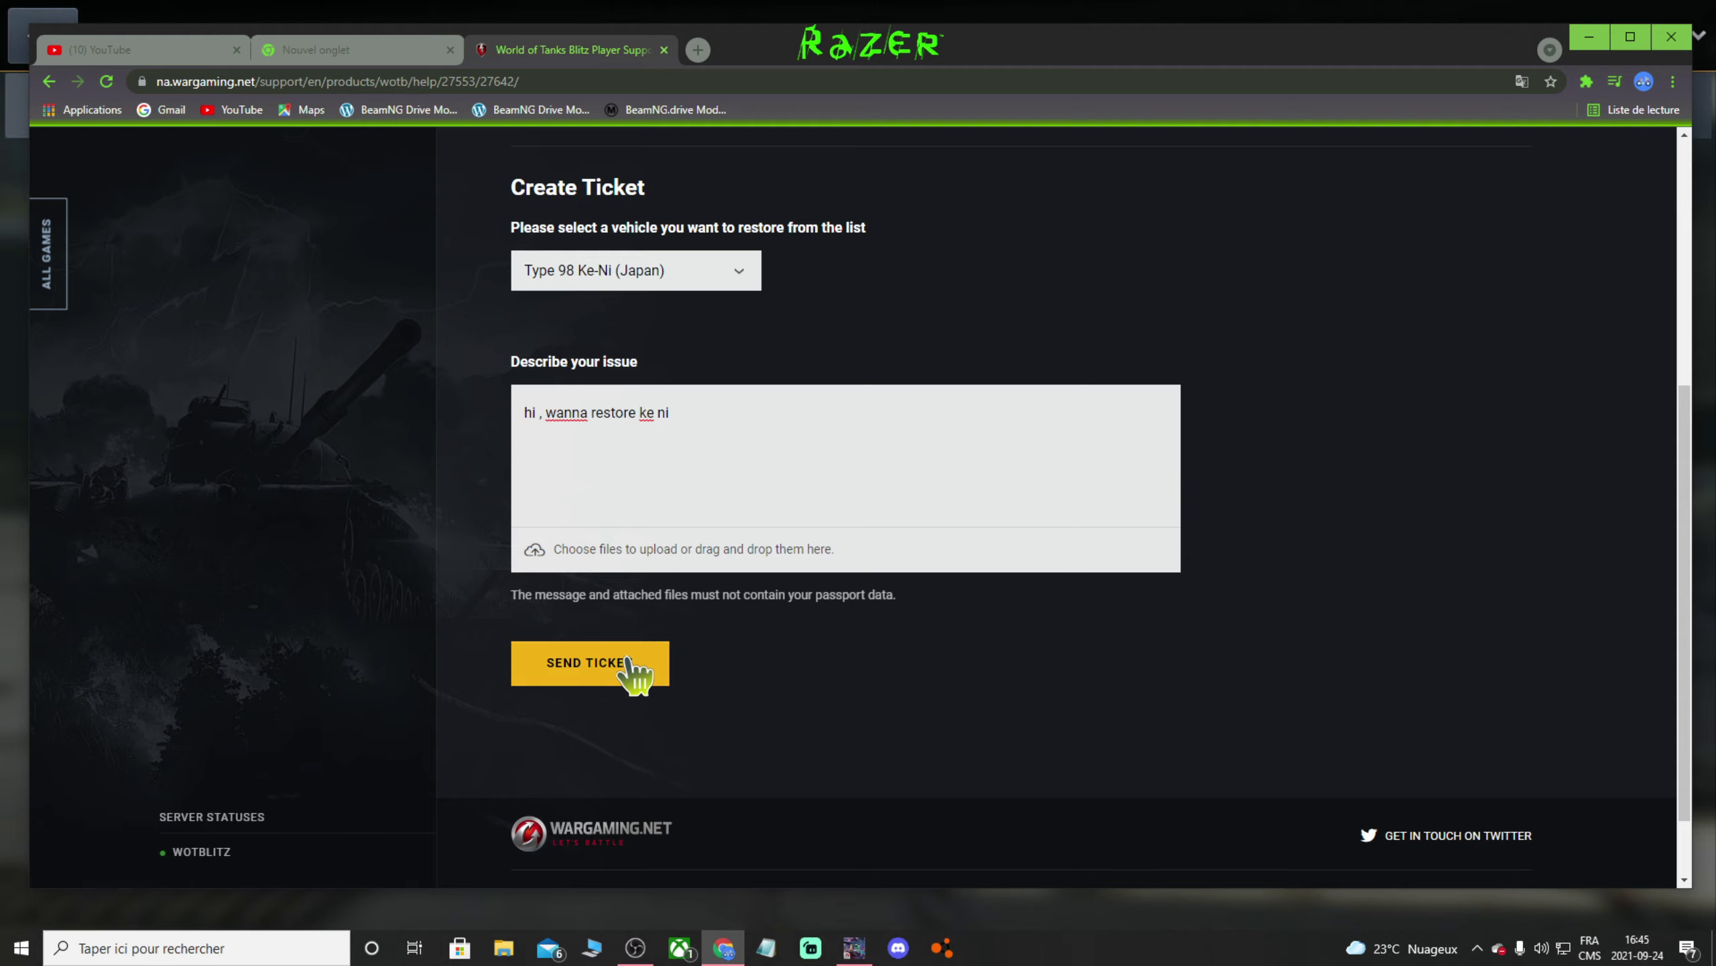
click(628, 666)
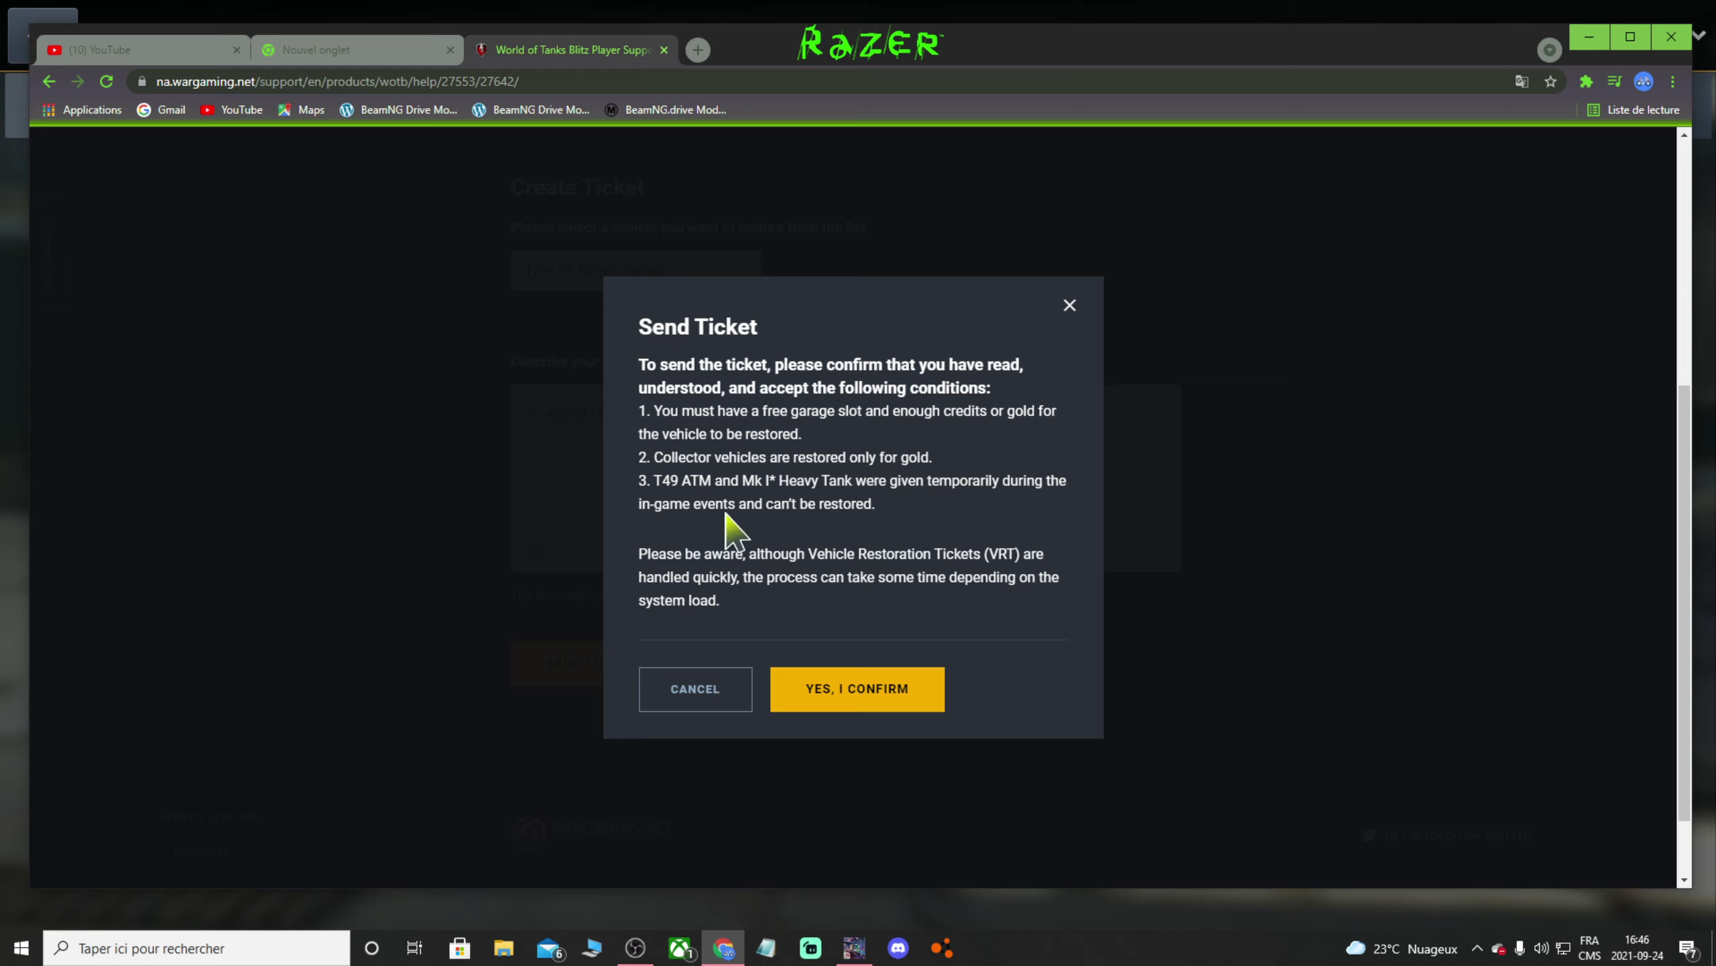
mouse_move(657, 488)
mouse_down()
mouse_move(882, 501)
mouse_move(716, 484)
mouse_up()
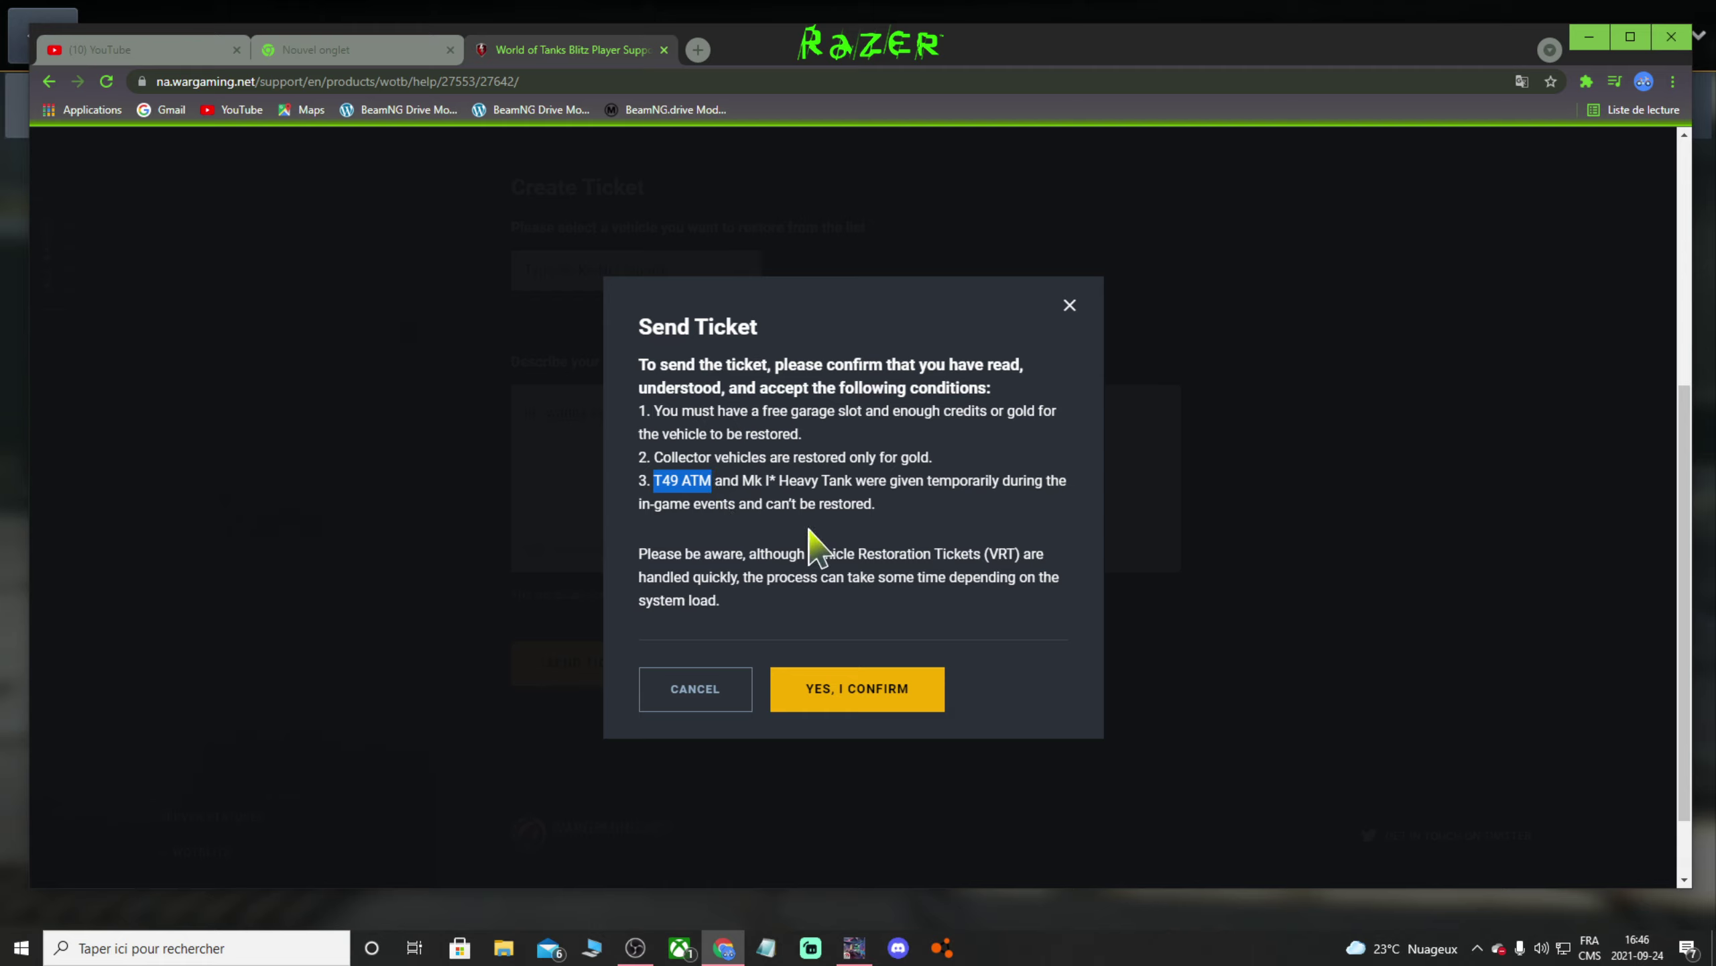
click(759, 528)
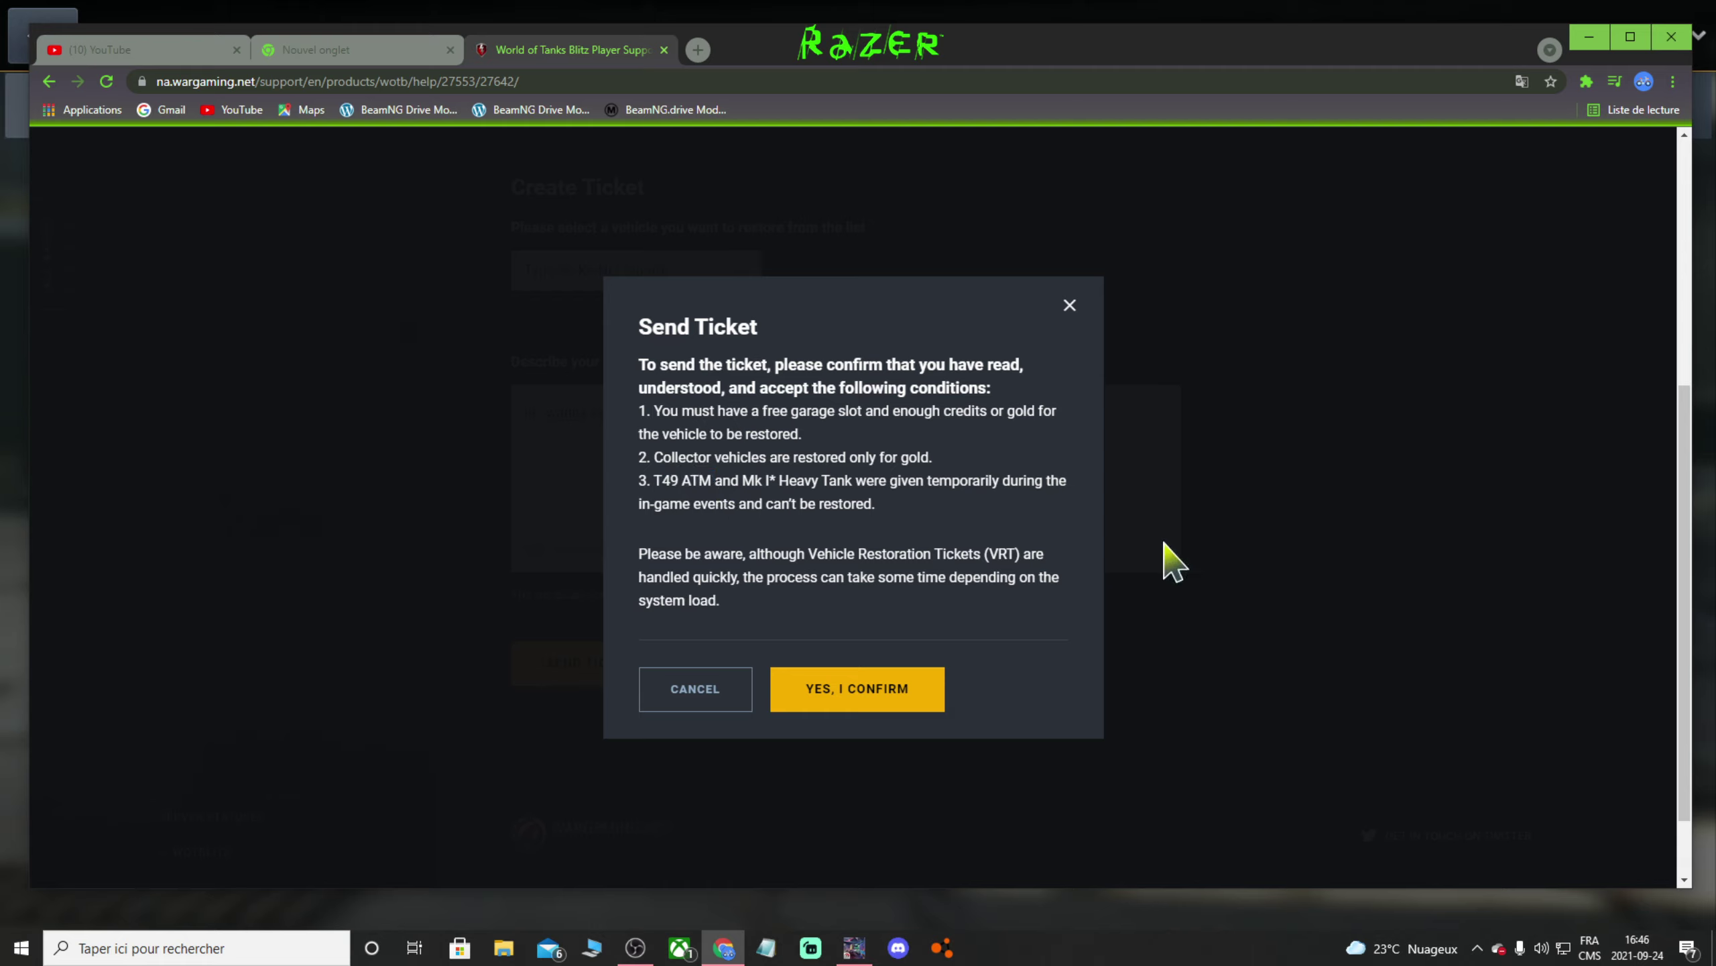
scroll(973, 622, up, 5)
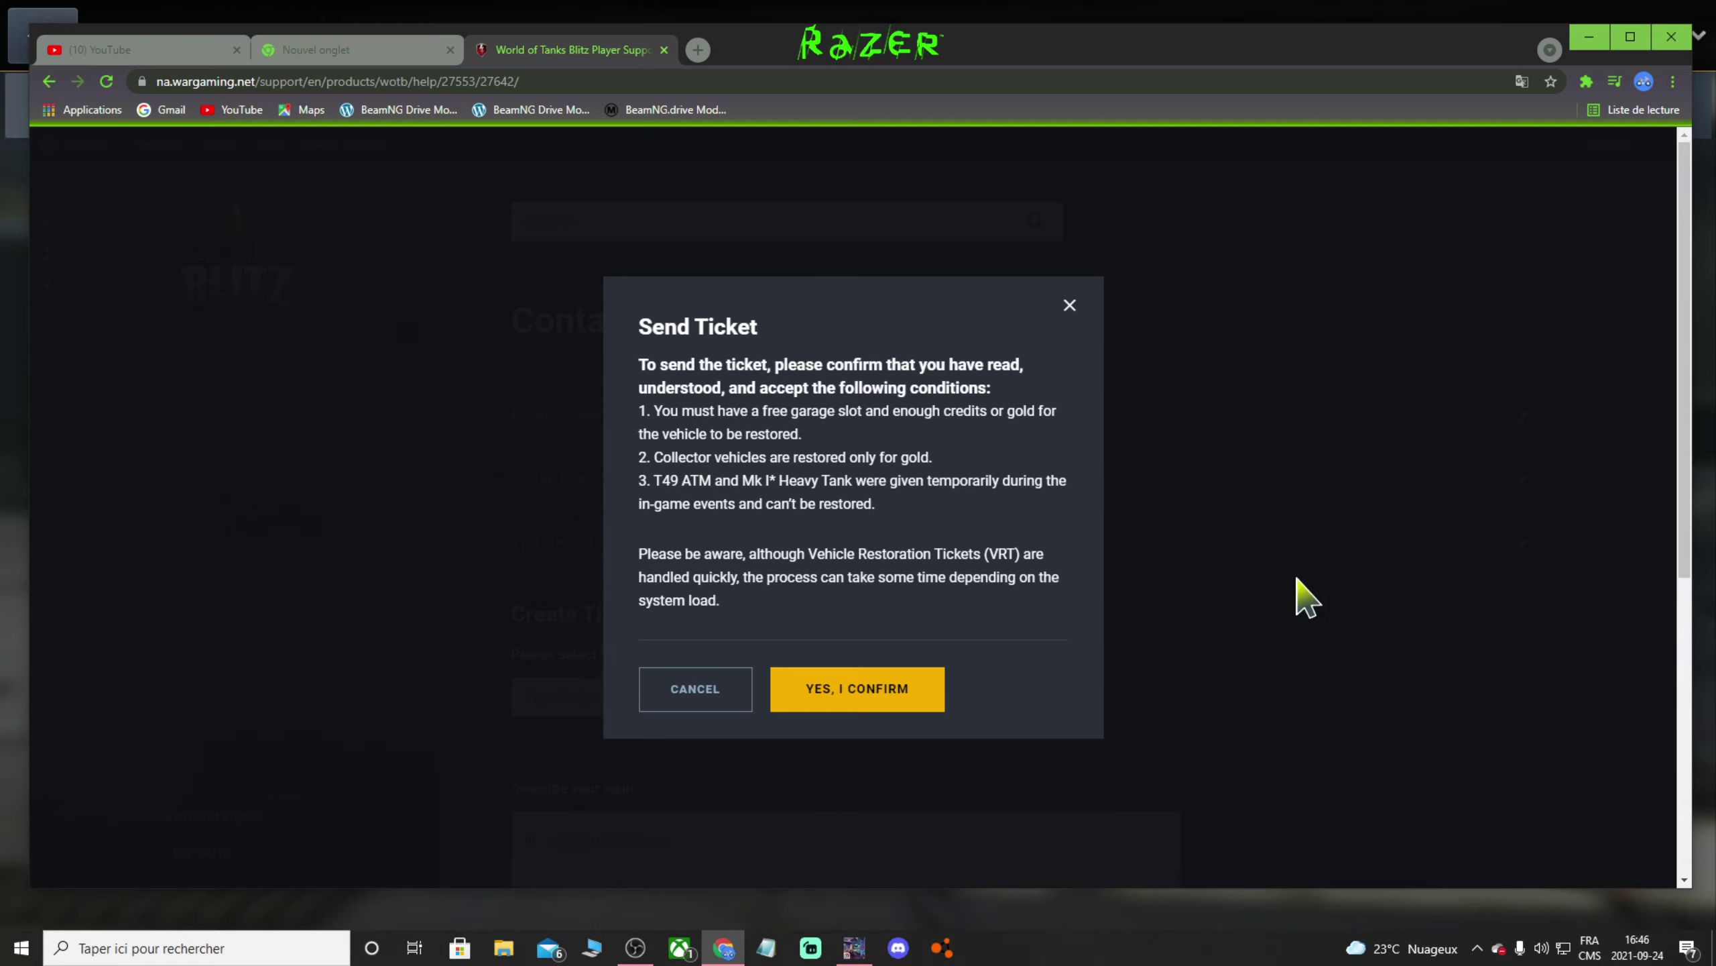
scroll(1304, 598, down, 5)
scroll(1237, 586, up, 5)
drag(885, 513, 623, 476)
click(930, 516)
drag(913, 512, 623, 482)
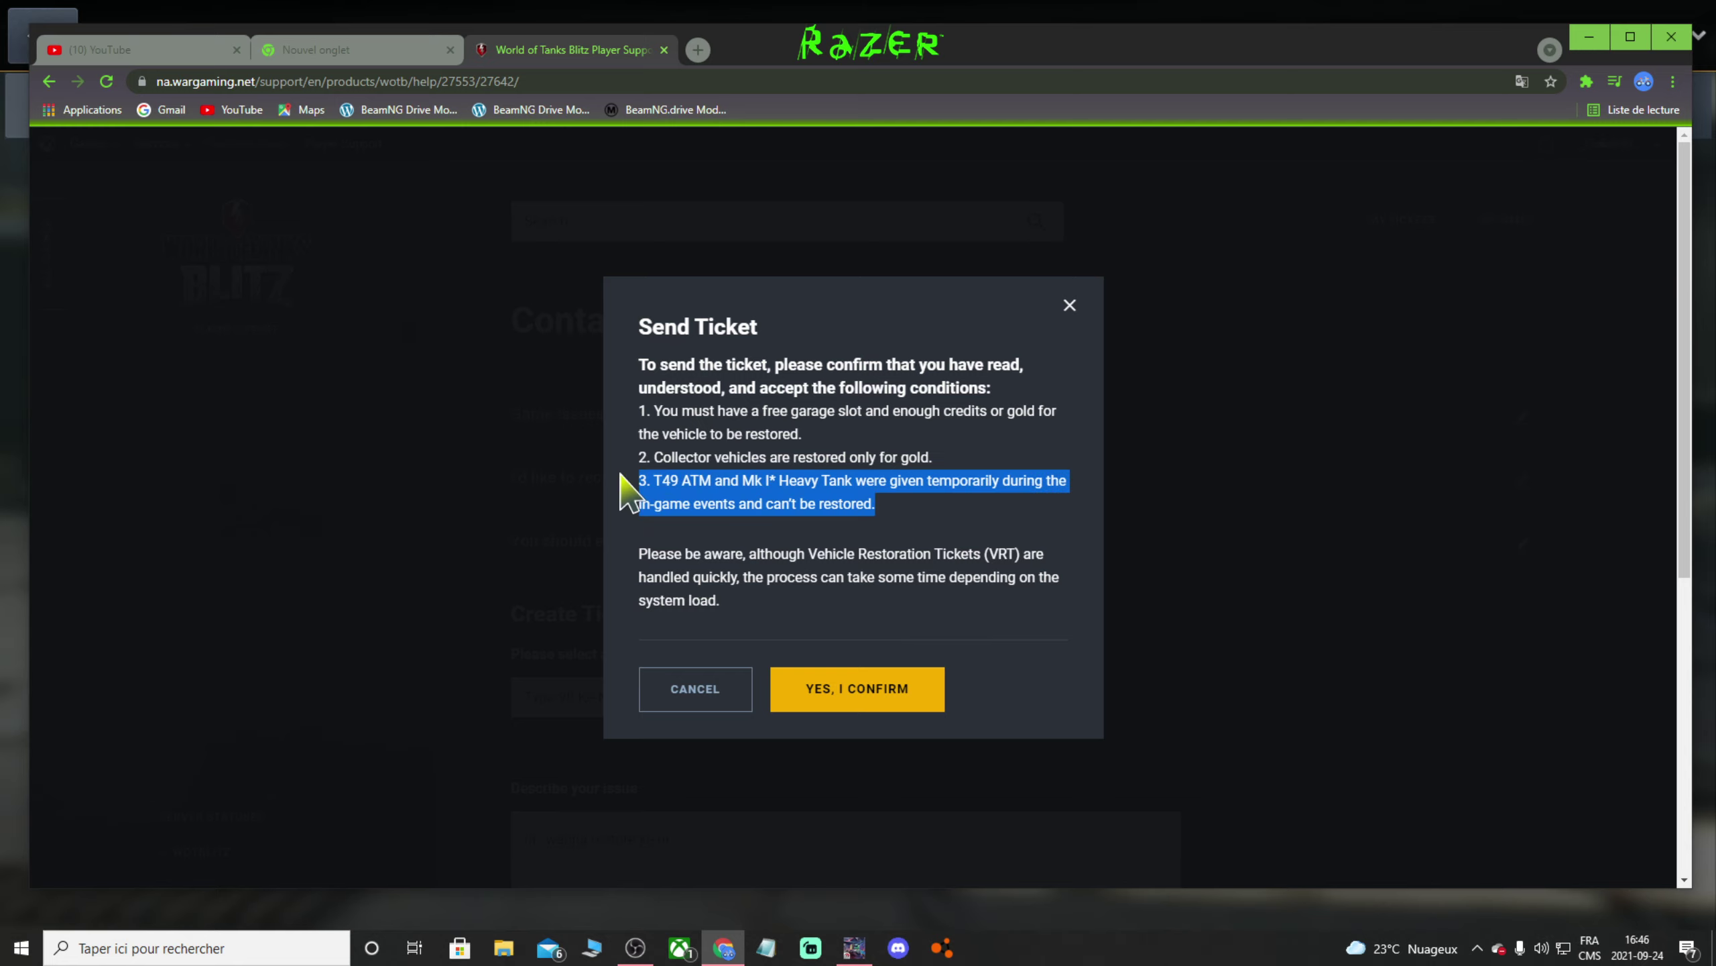
click(953, 669)
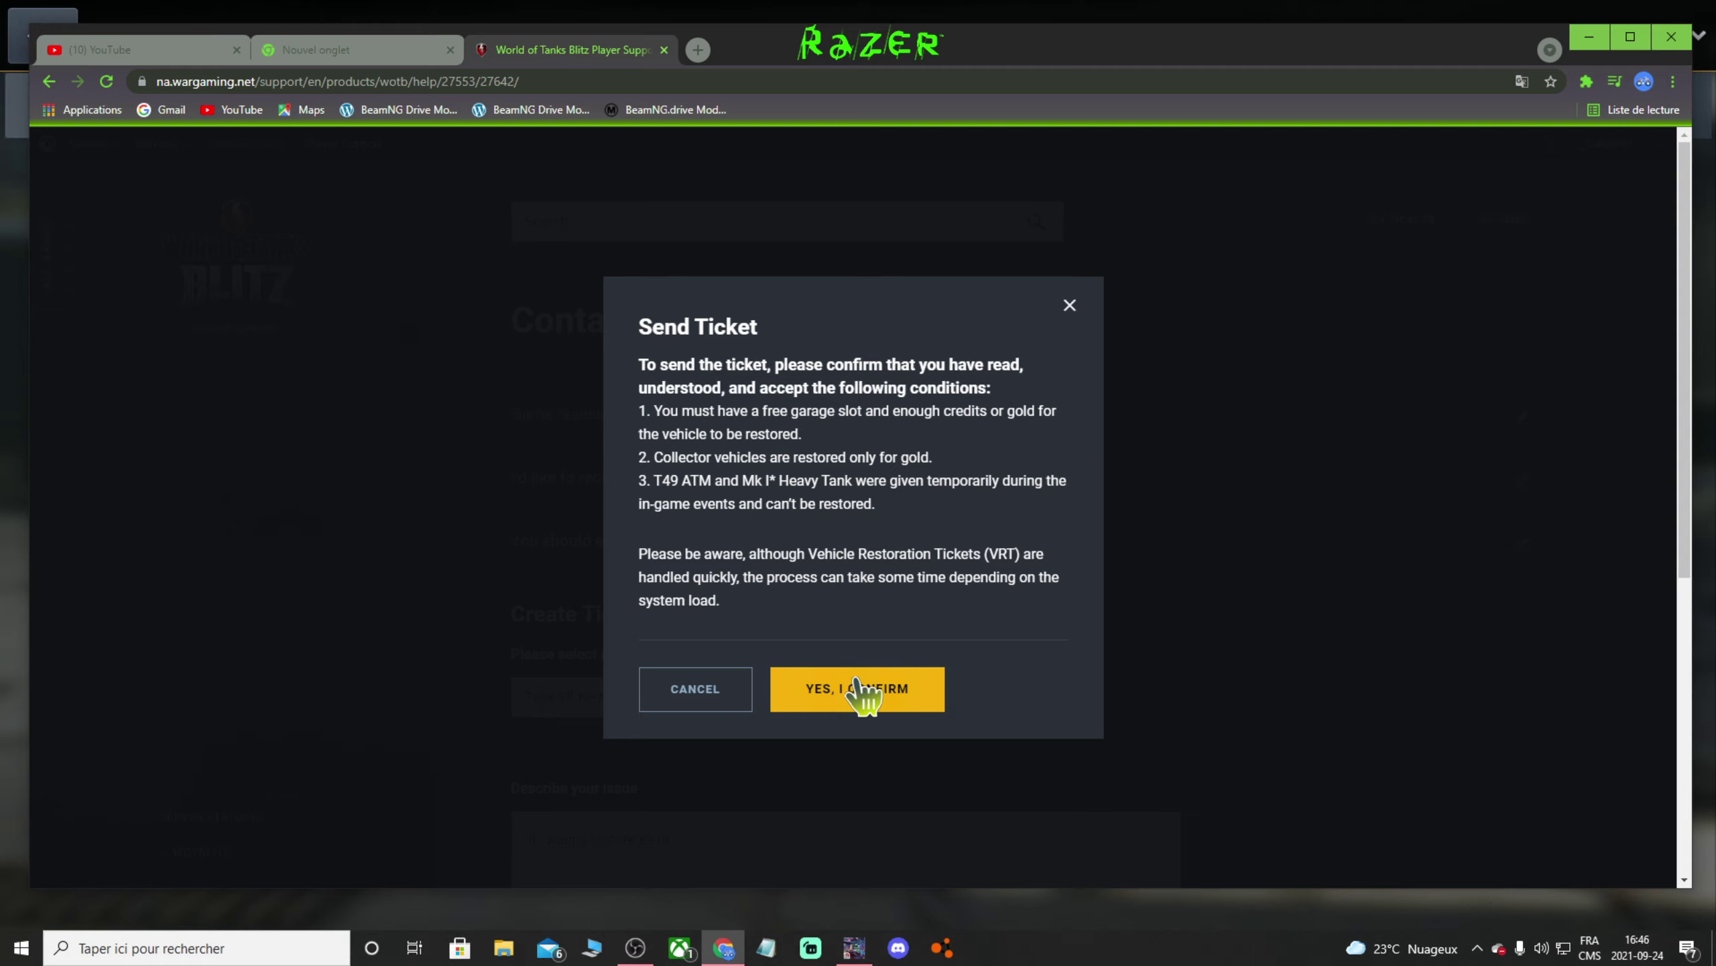
mouse_move(777, 326)
mouse_down()
mouse_move(716, 352)
mouse_move(646, 338)
mouse_up()
click(1038, 672)
Confirm the conditions and send the Type 98 Ke-Ni restoration ticket
click(893, 684)
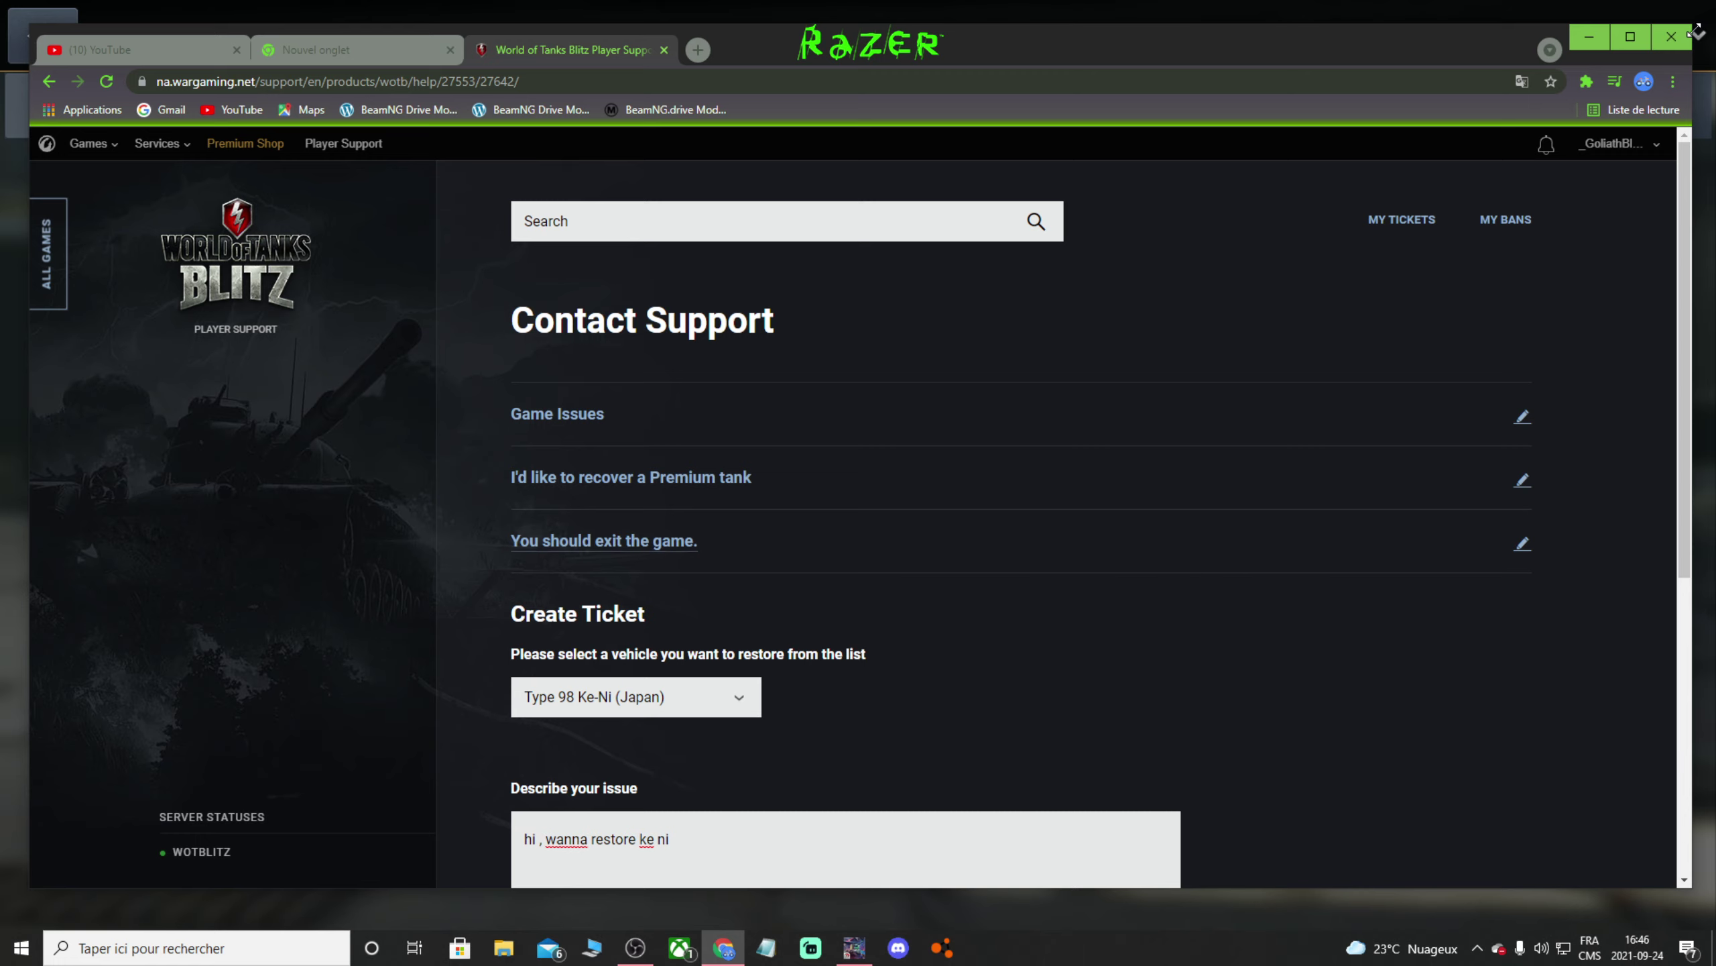
scroll(1258, 338, down, 7)
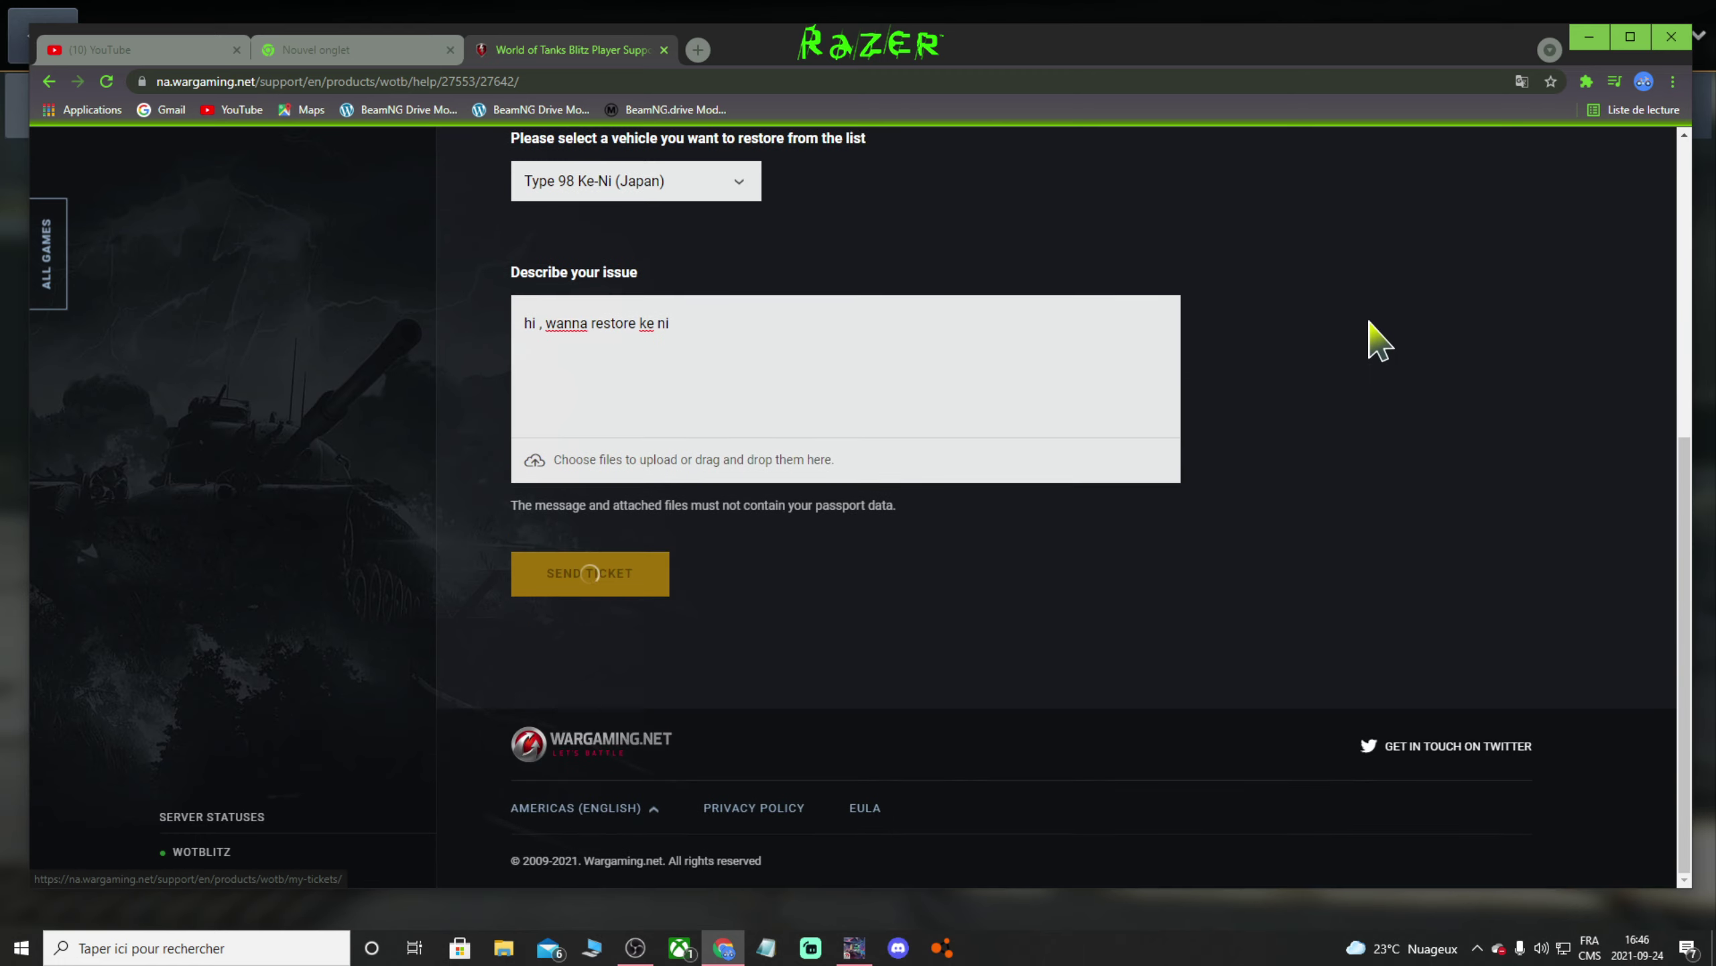
scroll(1318, 332, up, 7)
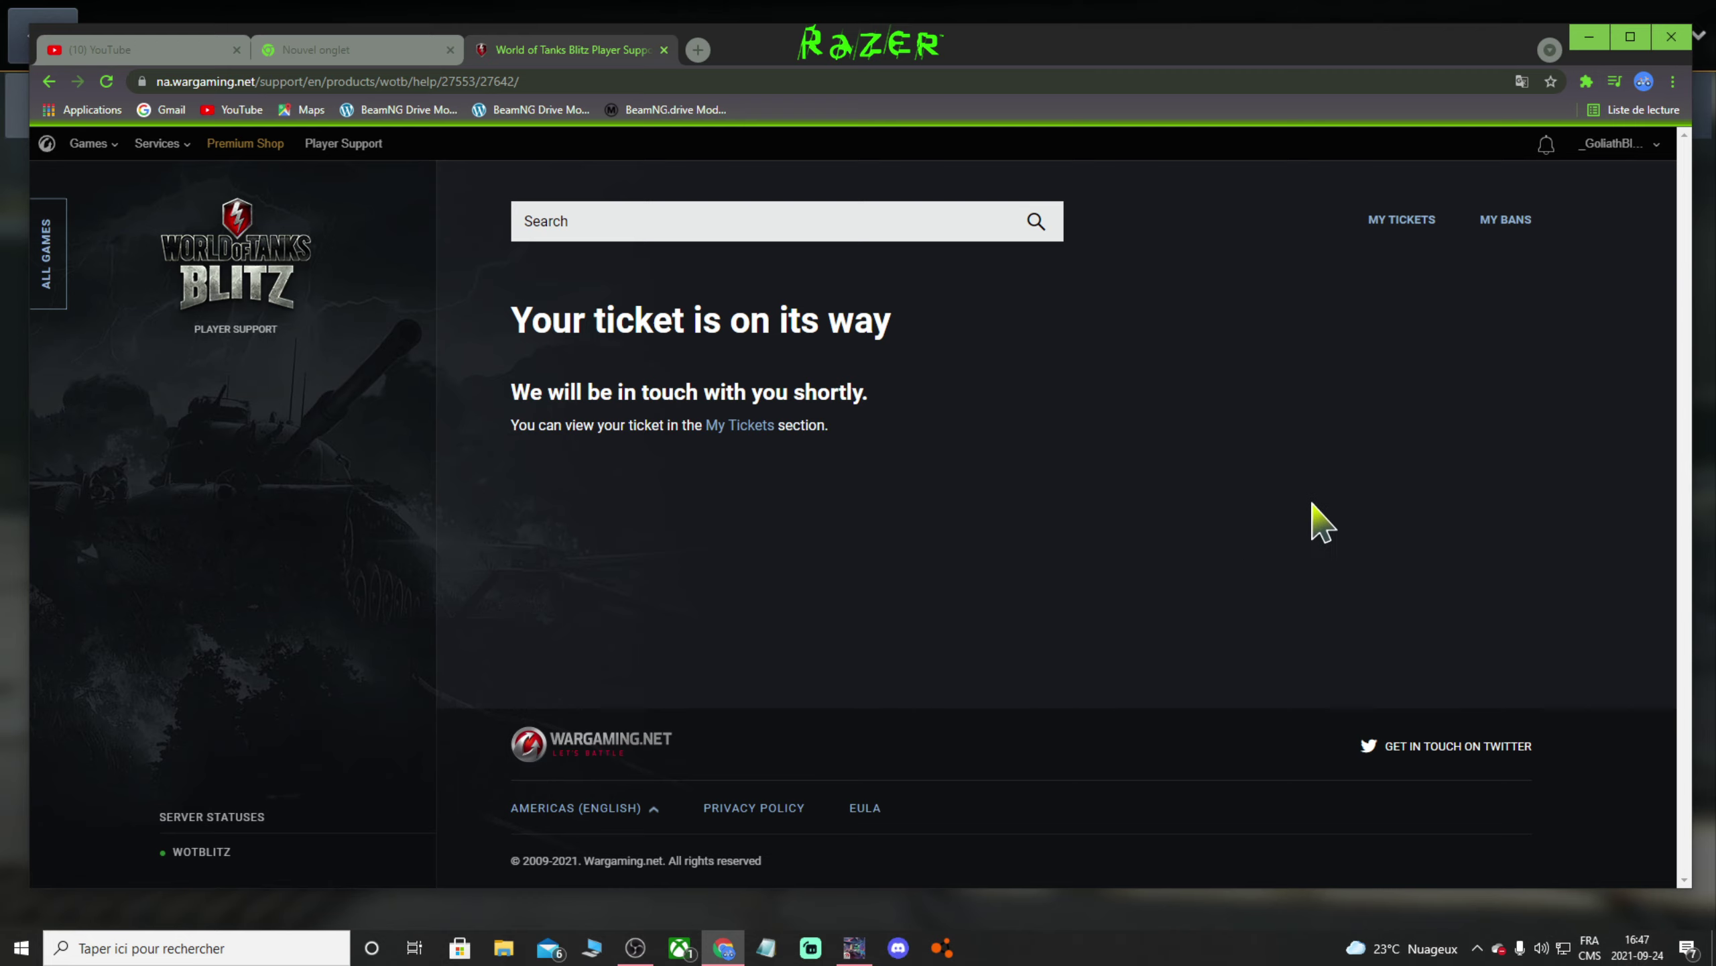
mouse_move(639, 947)
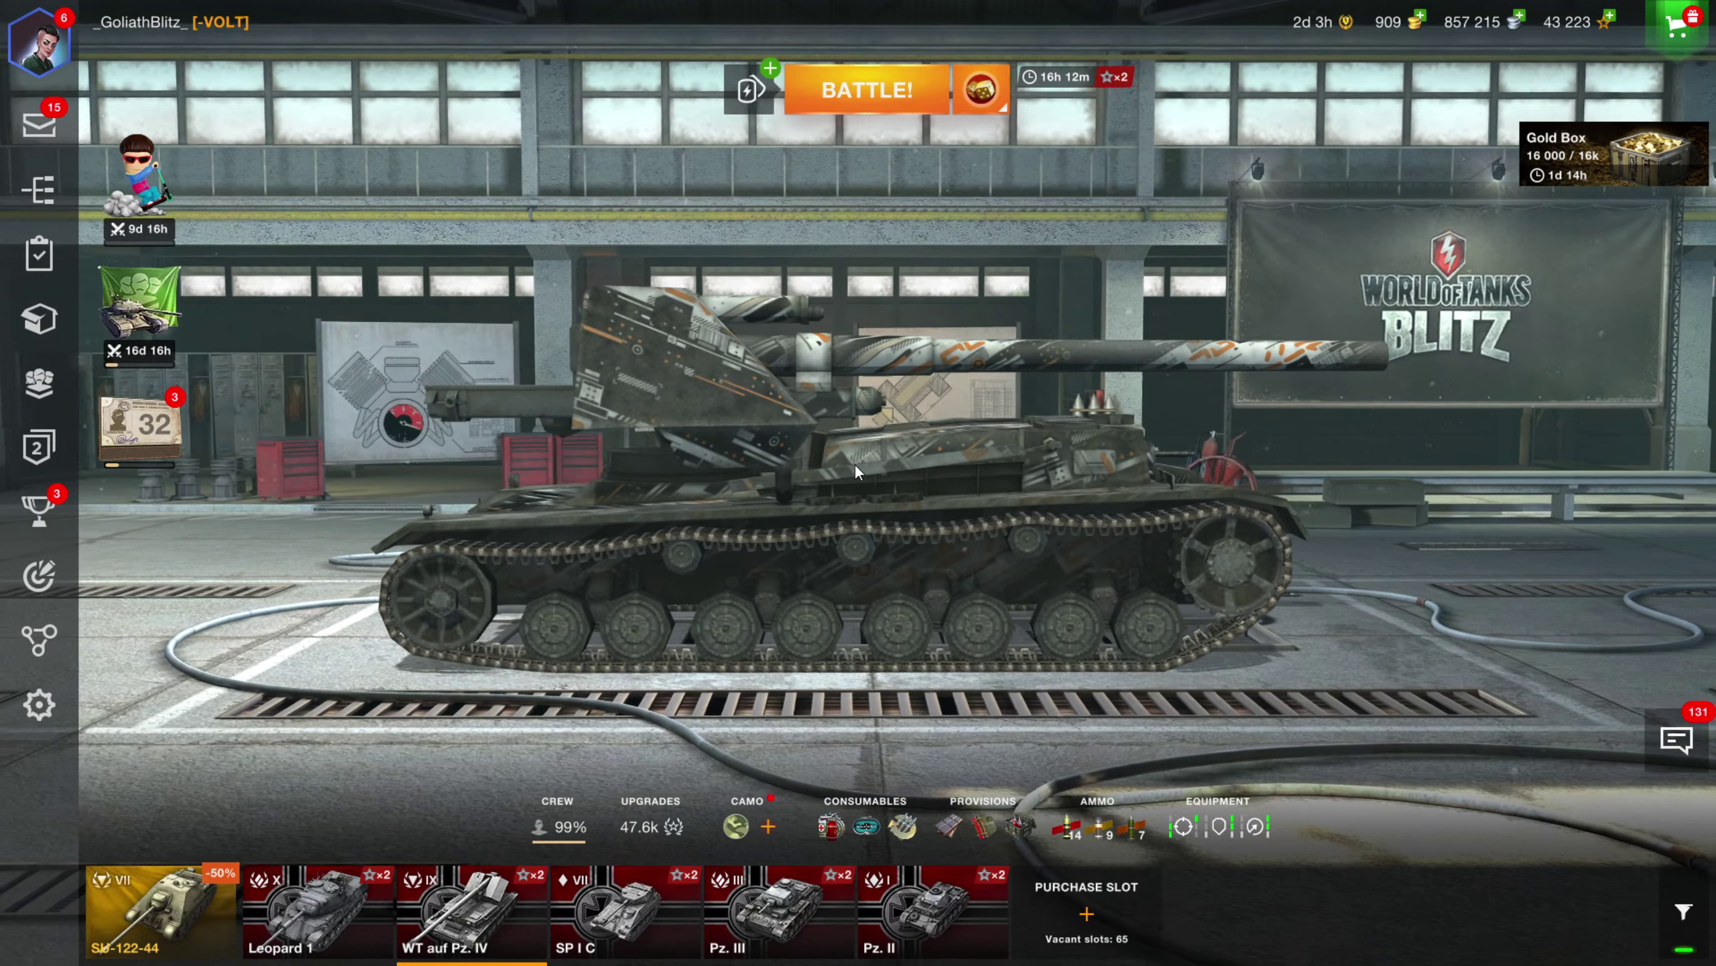
Check the Clan Challenge event details, then close them back to the garage
mouse_move(855, 464)
mouse_down()
mouse_move(810, 474)
mouse_move(776, 535)
mouse_move(673, 504)
mouse_up()
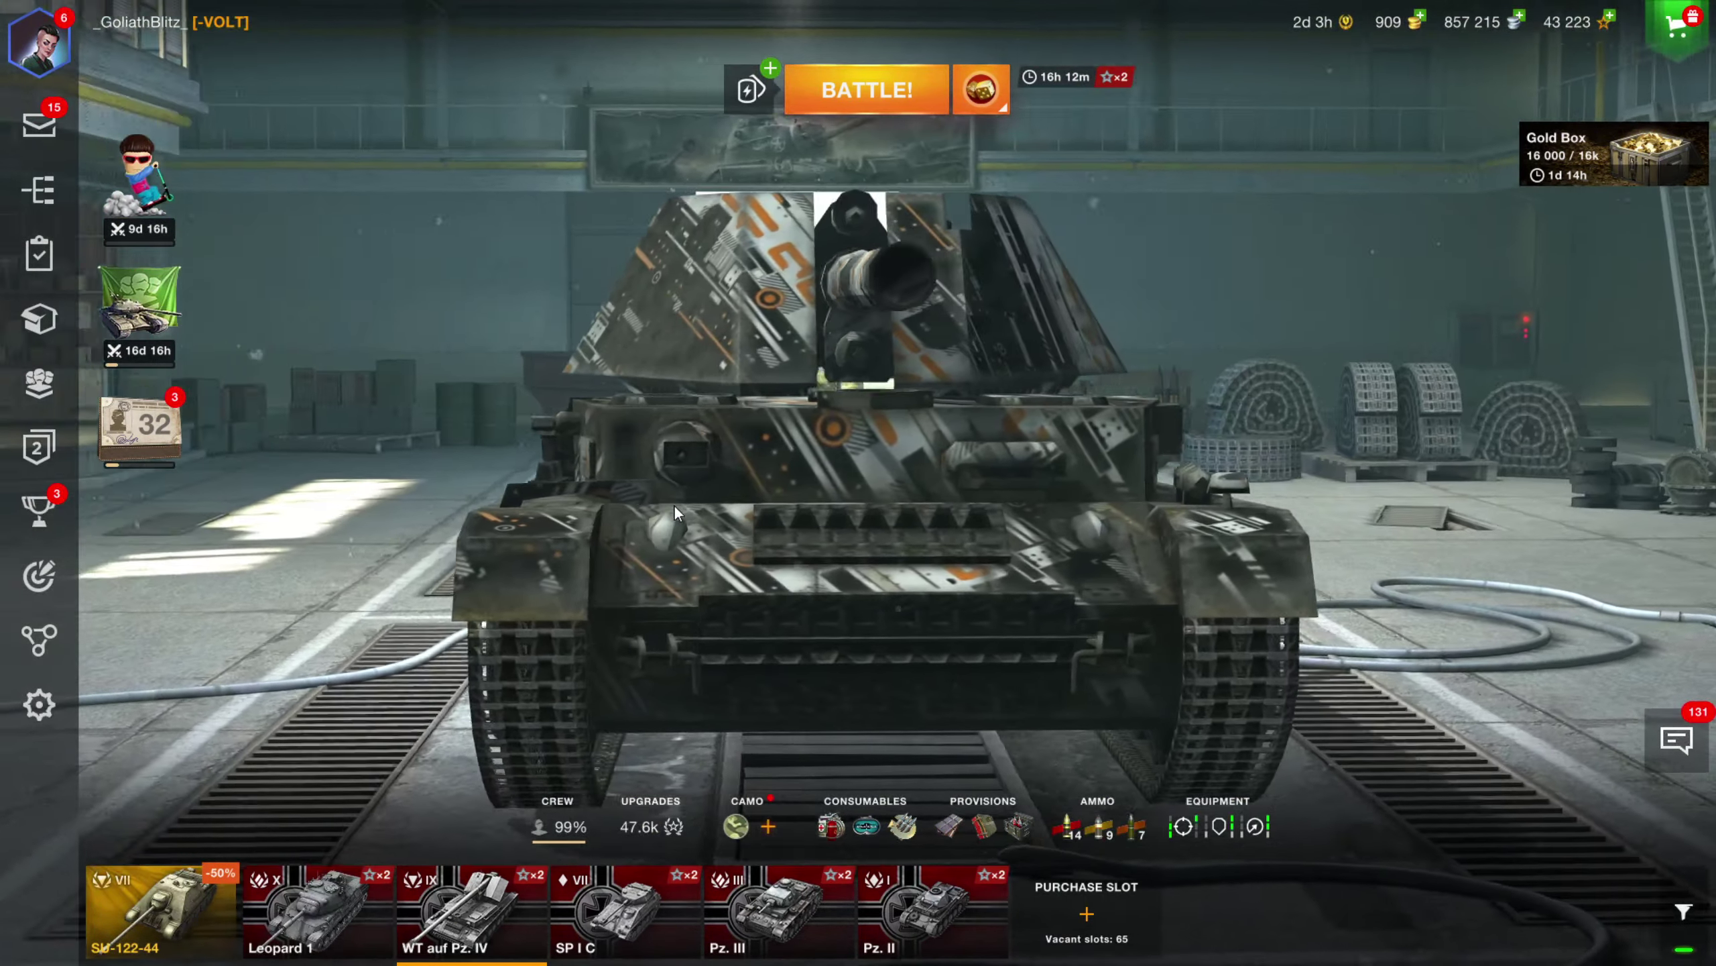
click(154, 297)
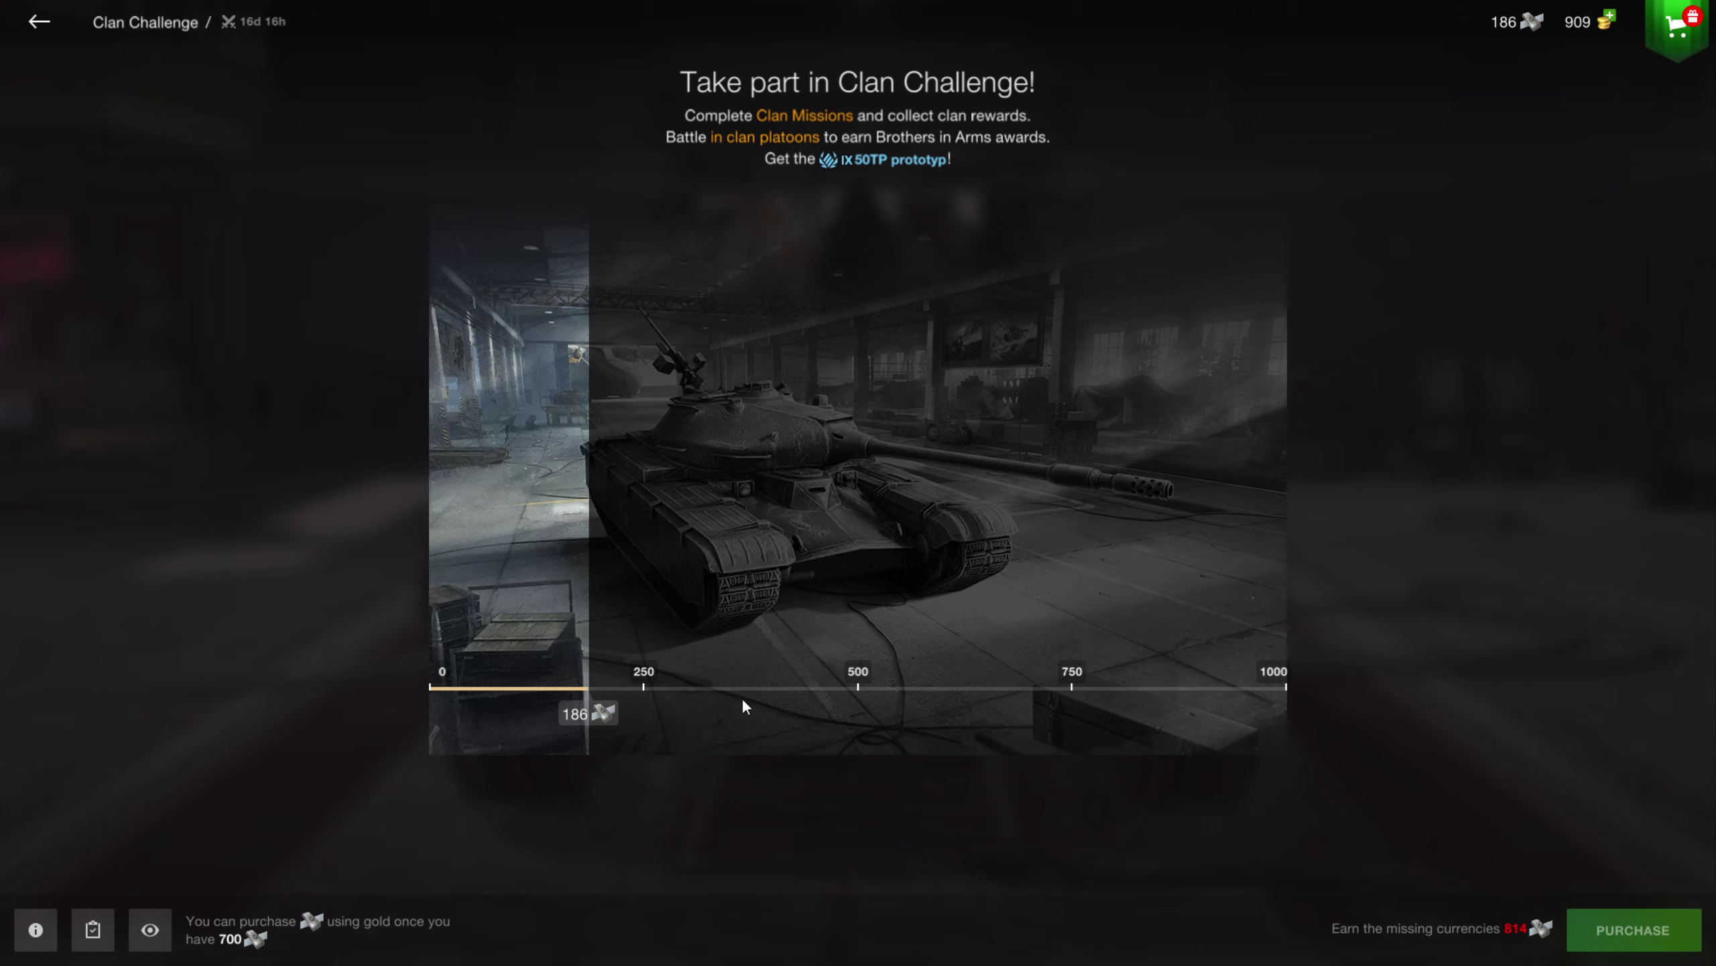
key(Escape)
Orbit around the tank from front, side and rear, then open the clan chat messages
mouse_move(733, 775)
mouse_down()
mouse_move(1038, 448)
mouse_move(1165, 595)
mouse_up()
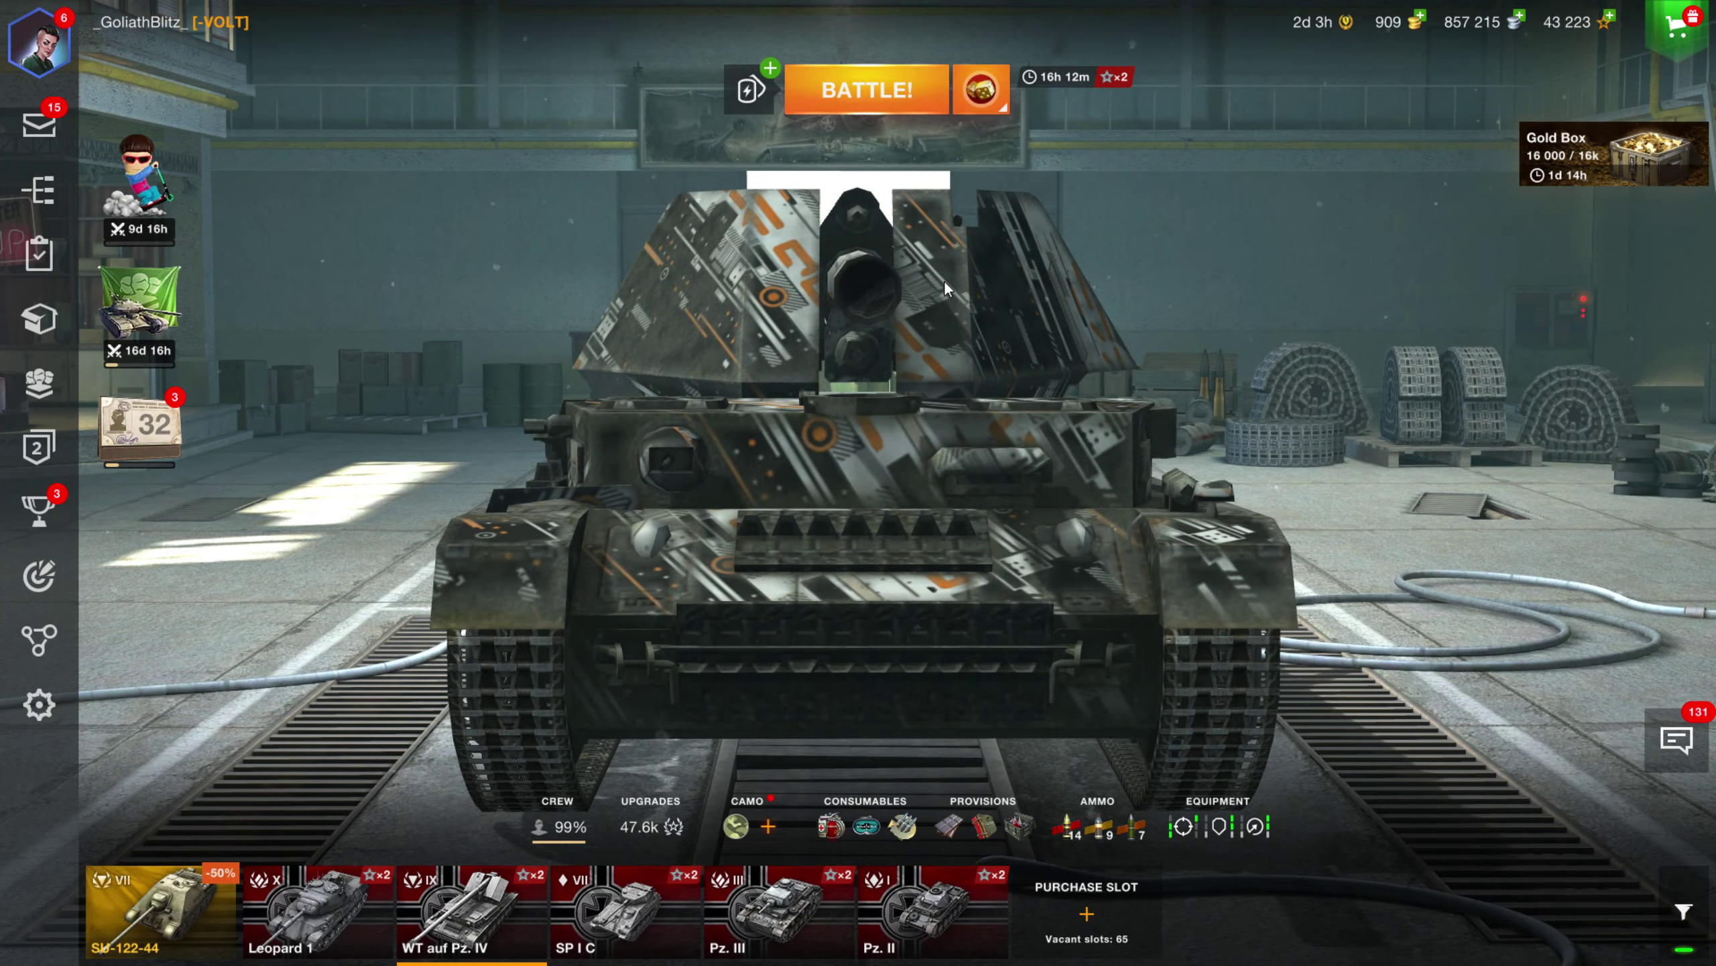
drag(939, 273, 936, 263)
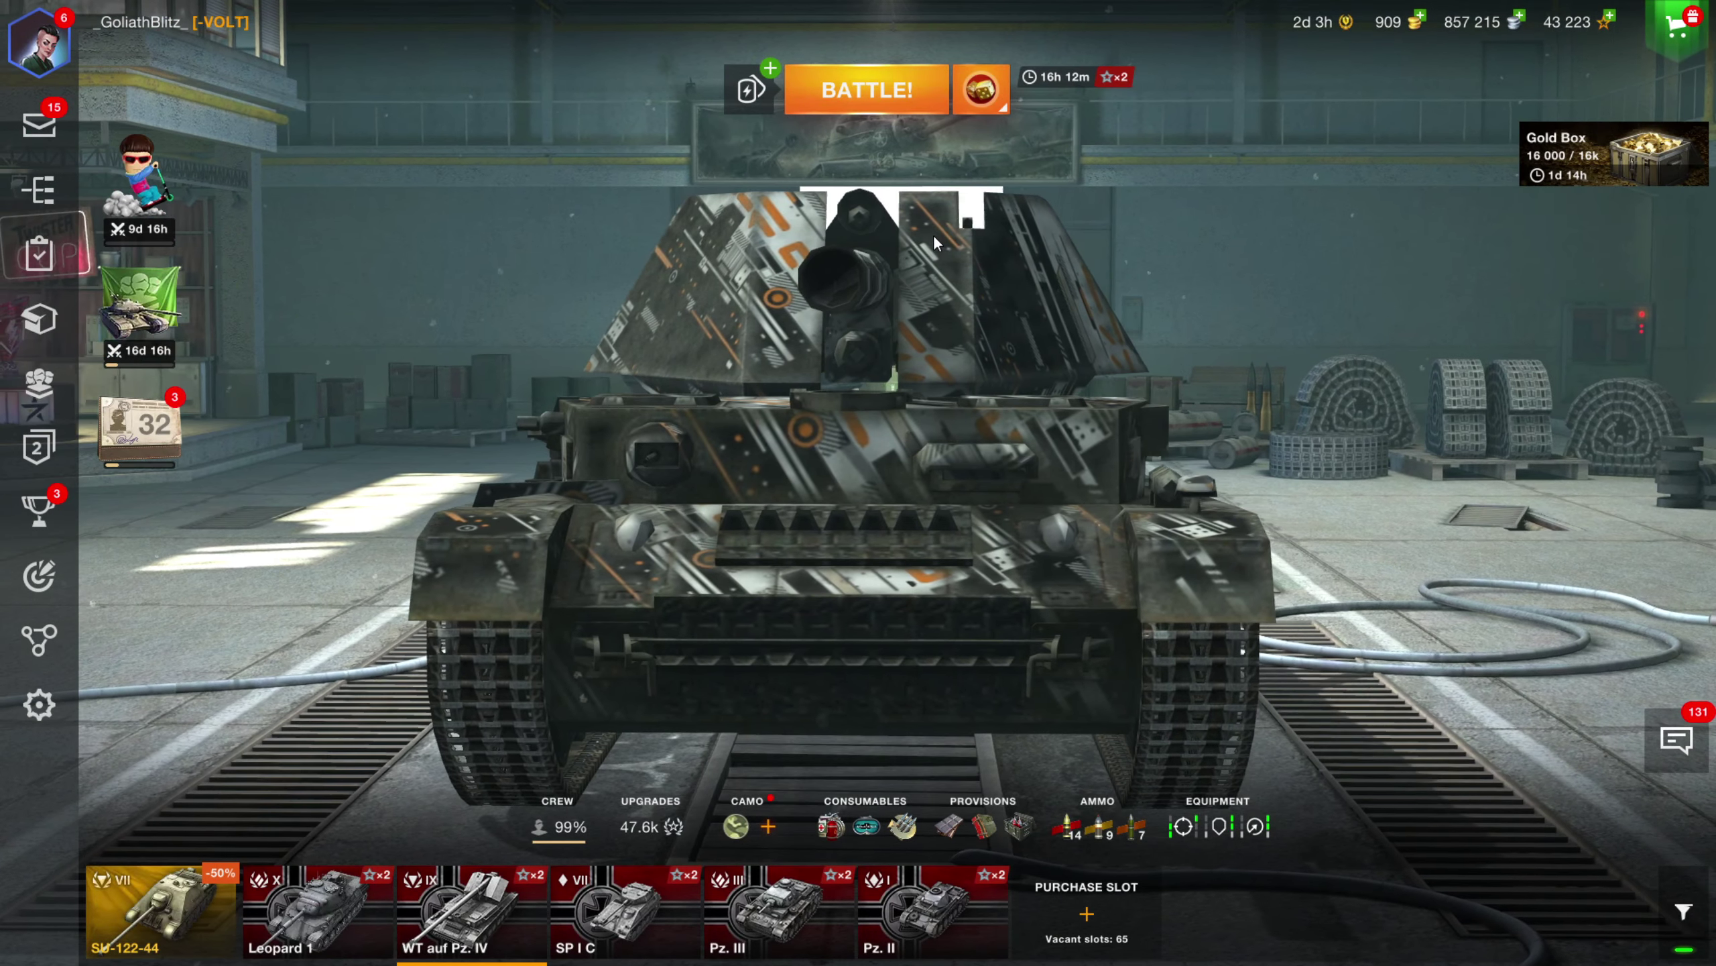
scroll(936, 233, down, 5)
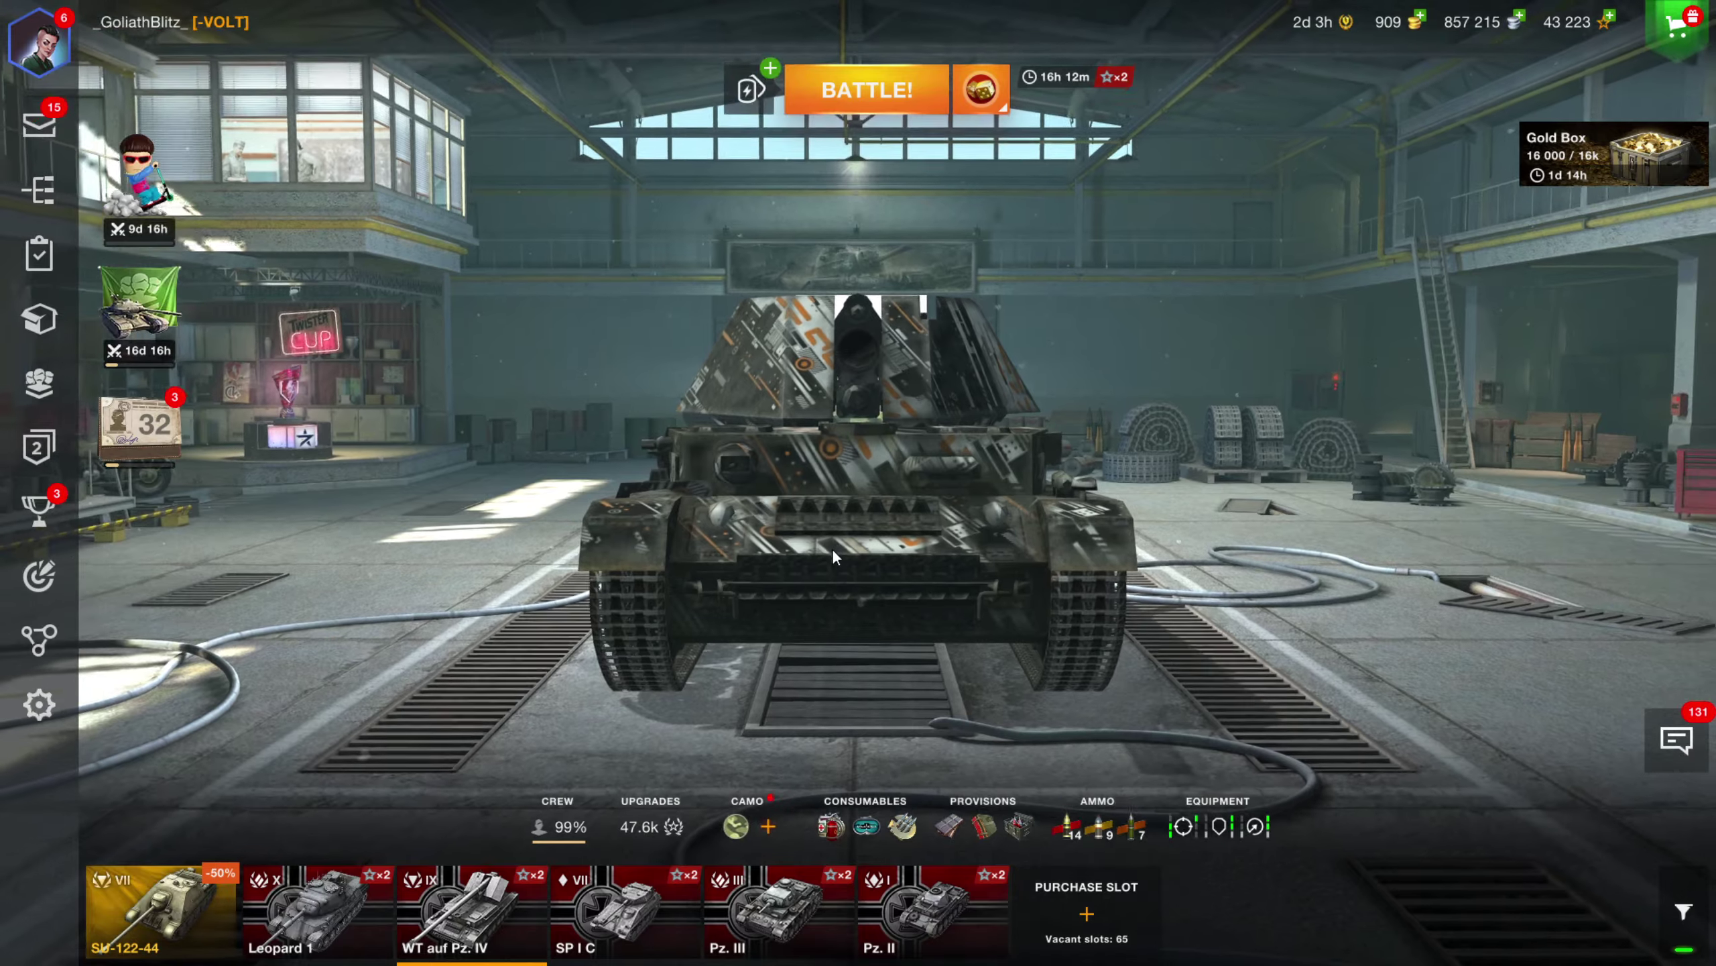
drag(831, 548, 1175, 544)
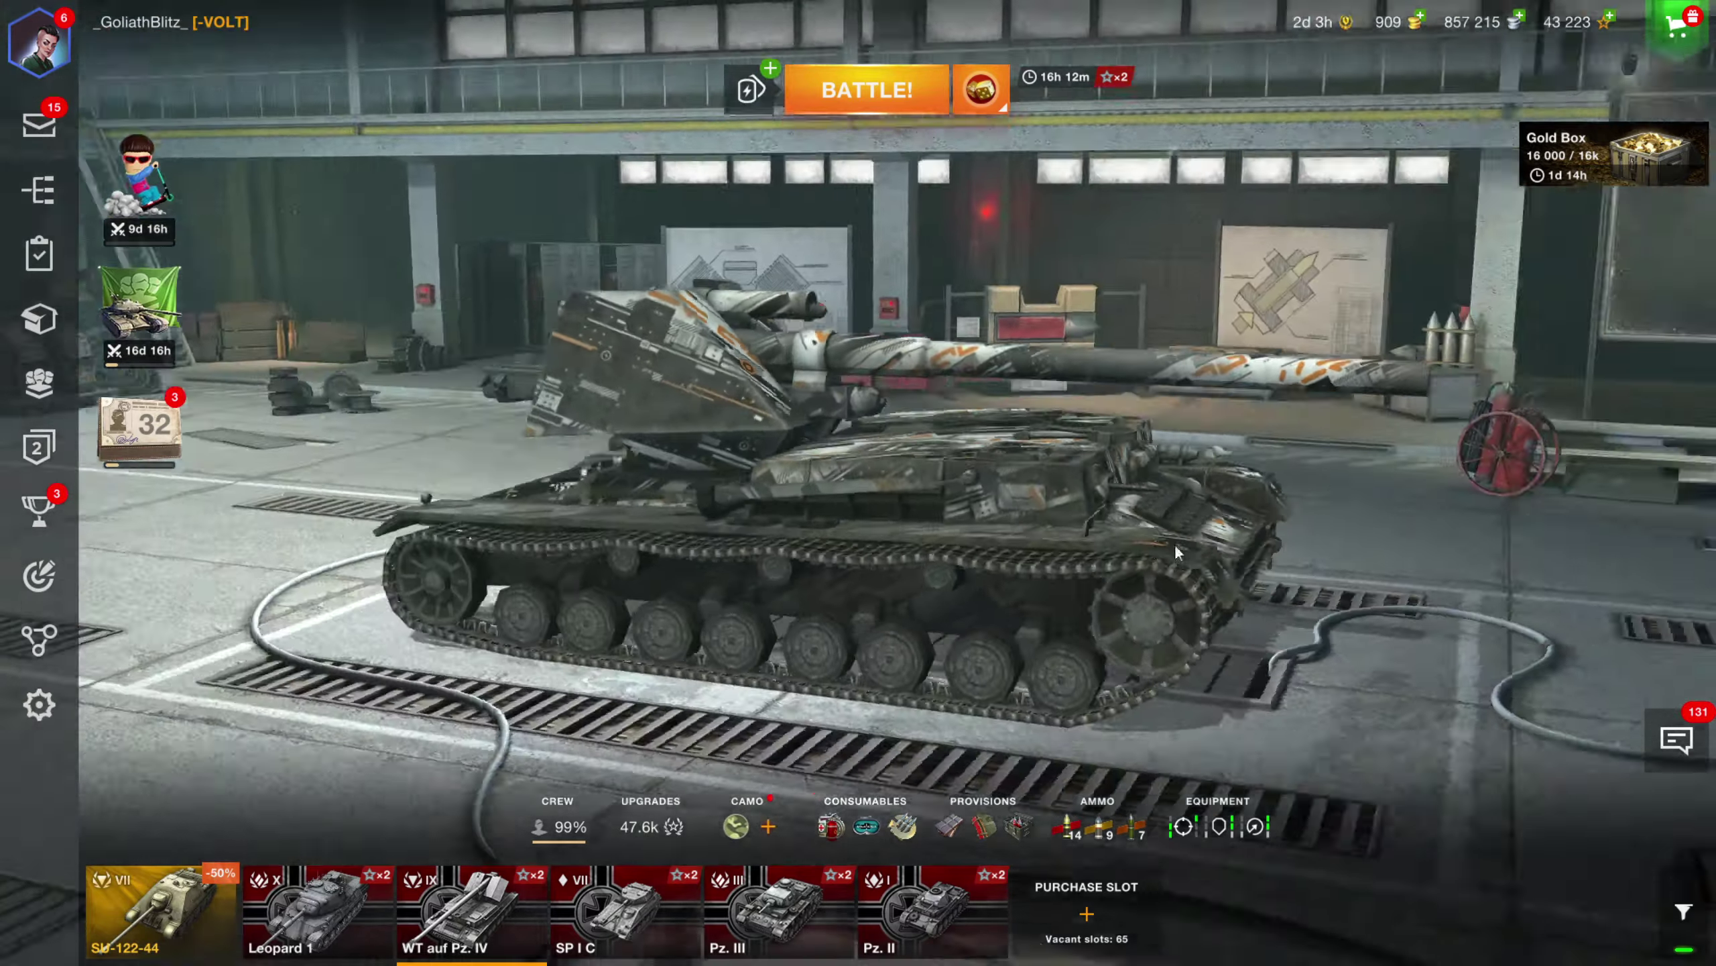
scroll(1111, 432, down, 4)
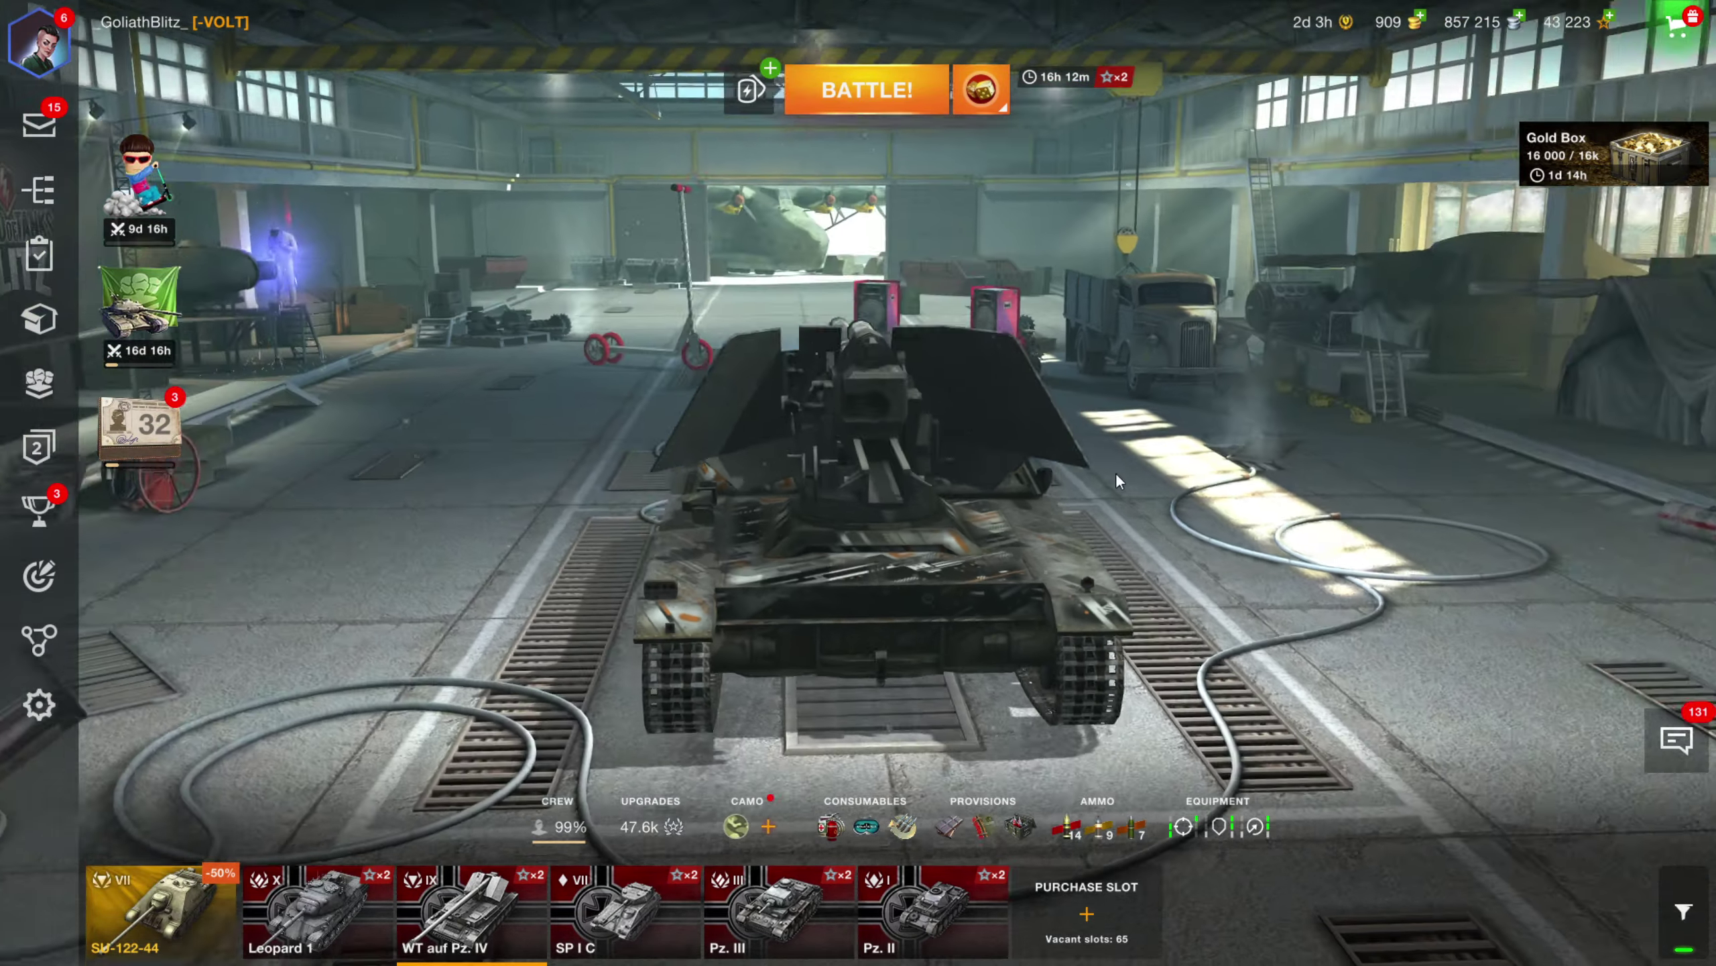
drag(1115, 472, 780, 465)
scroll(842, 401, up, 4)
mouse_move(1042, 410)
mouse_down()
mouse_move(1163, 427)
mouse_move(1092, 429)
mouse_move(1119, 459)
mouse_move(1078, 404)
mouse_move(65, 732)
mouse_move(150, 574)
mouse_move(136, 605)
mouse_move(515, 628)
mouse_move(409, 568)
mouse_move(215, 548)
mouse_up()
scroll(1105, 424, up, 2)
scroll(1105, 427, down, 3)
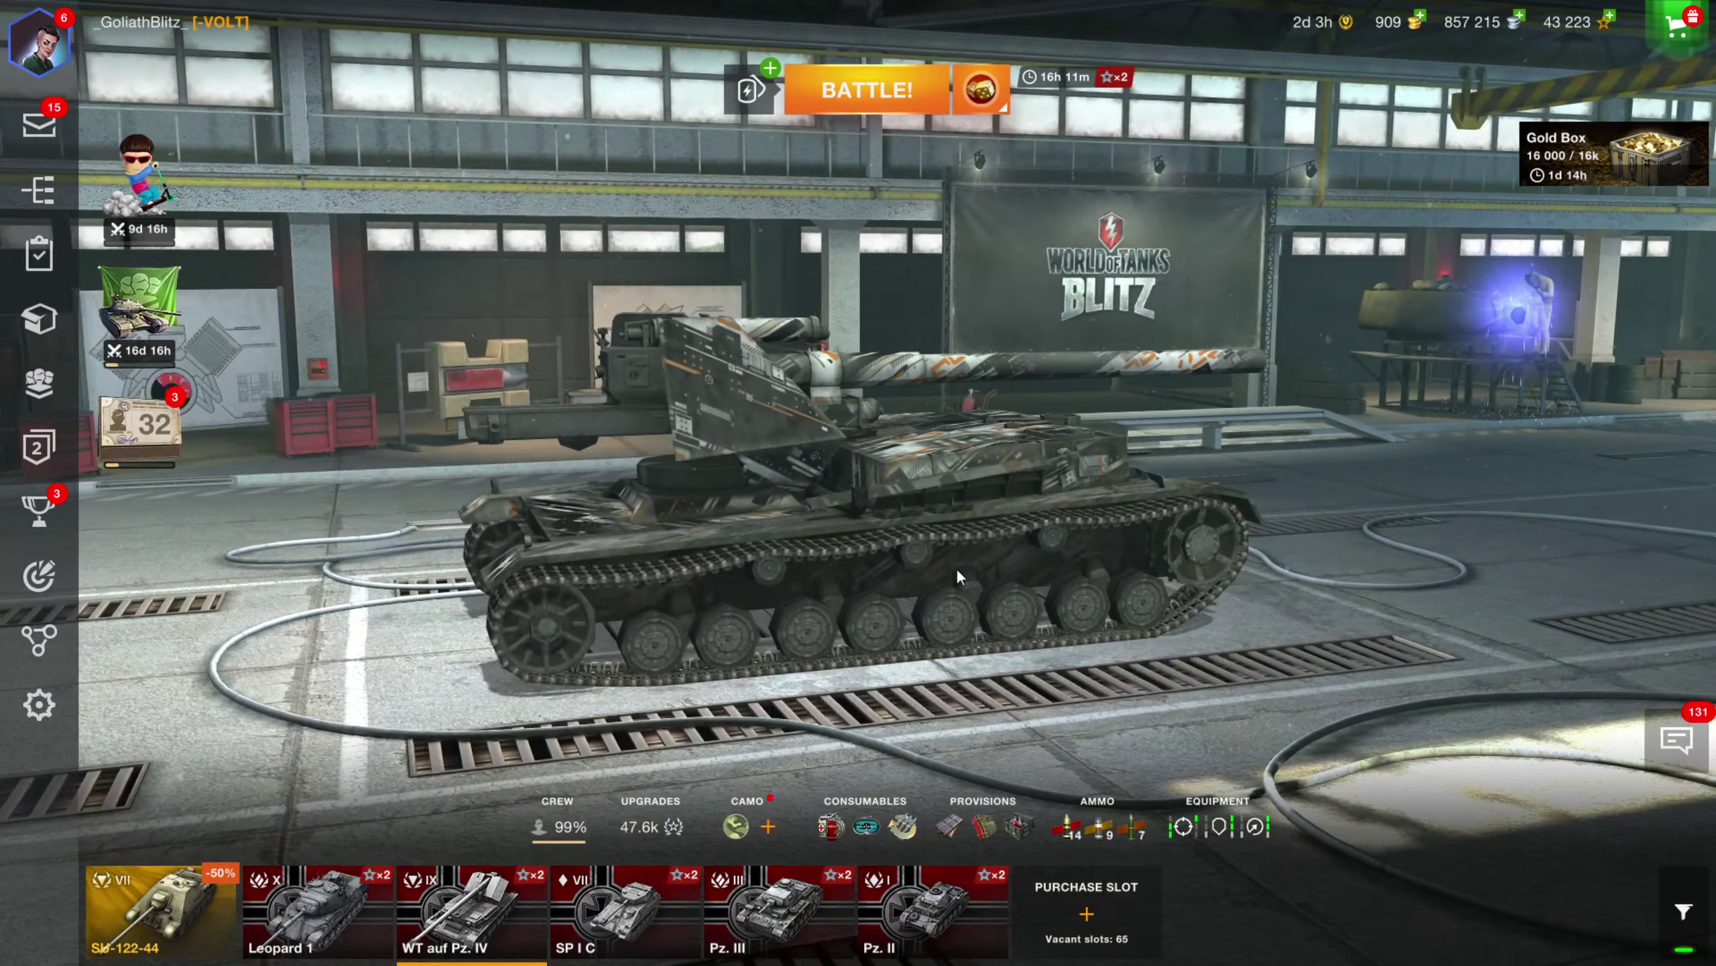
drag(958, 576, 724, 574)
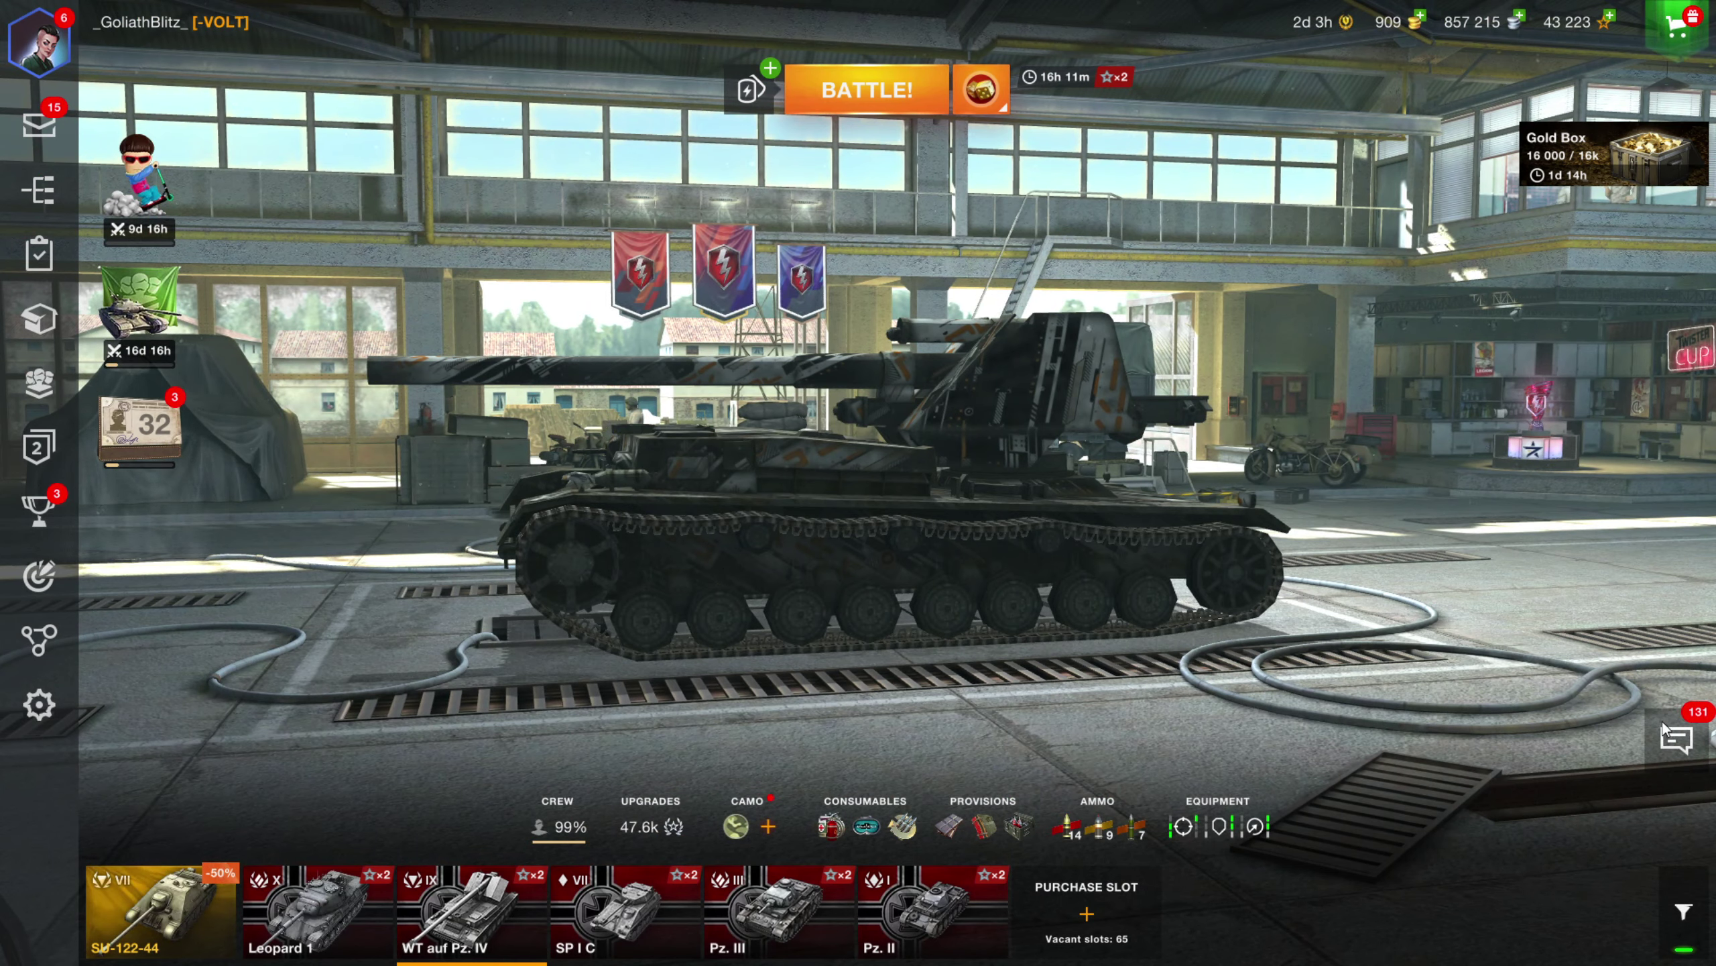
key(Return)
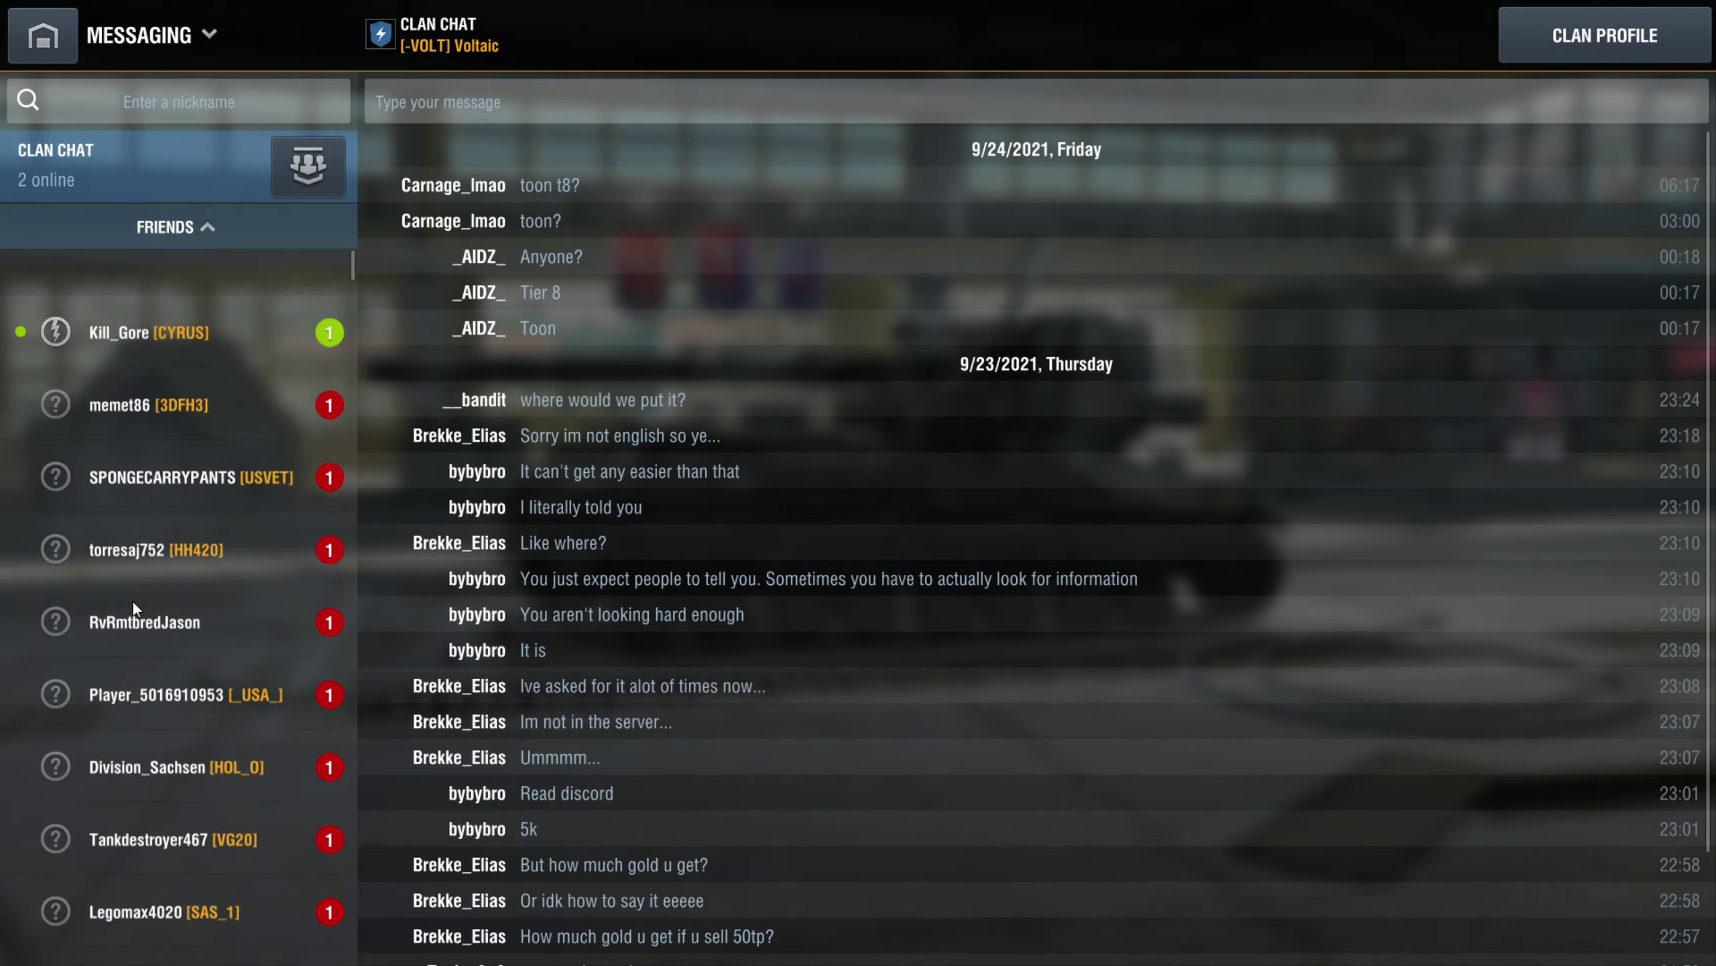
Close Messaging and swing the garage camera round to the WT auf Pz. IV's rear
key(Escape)
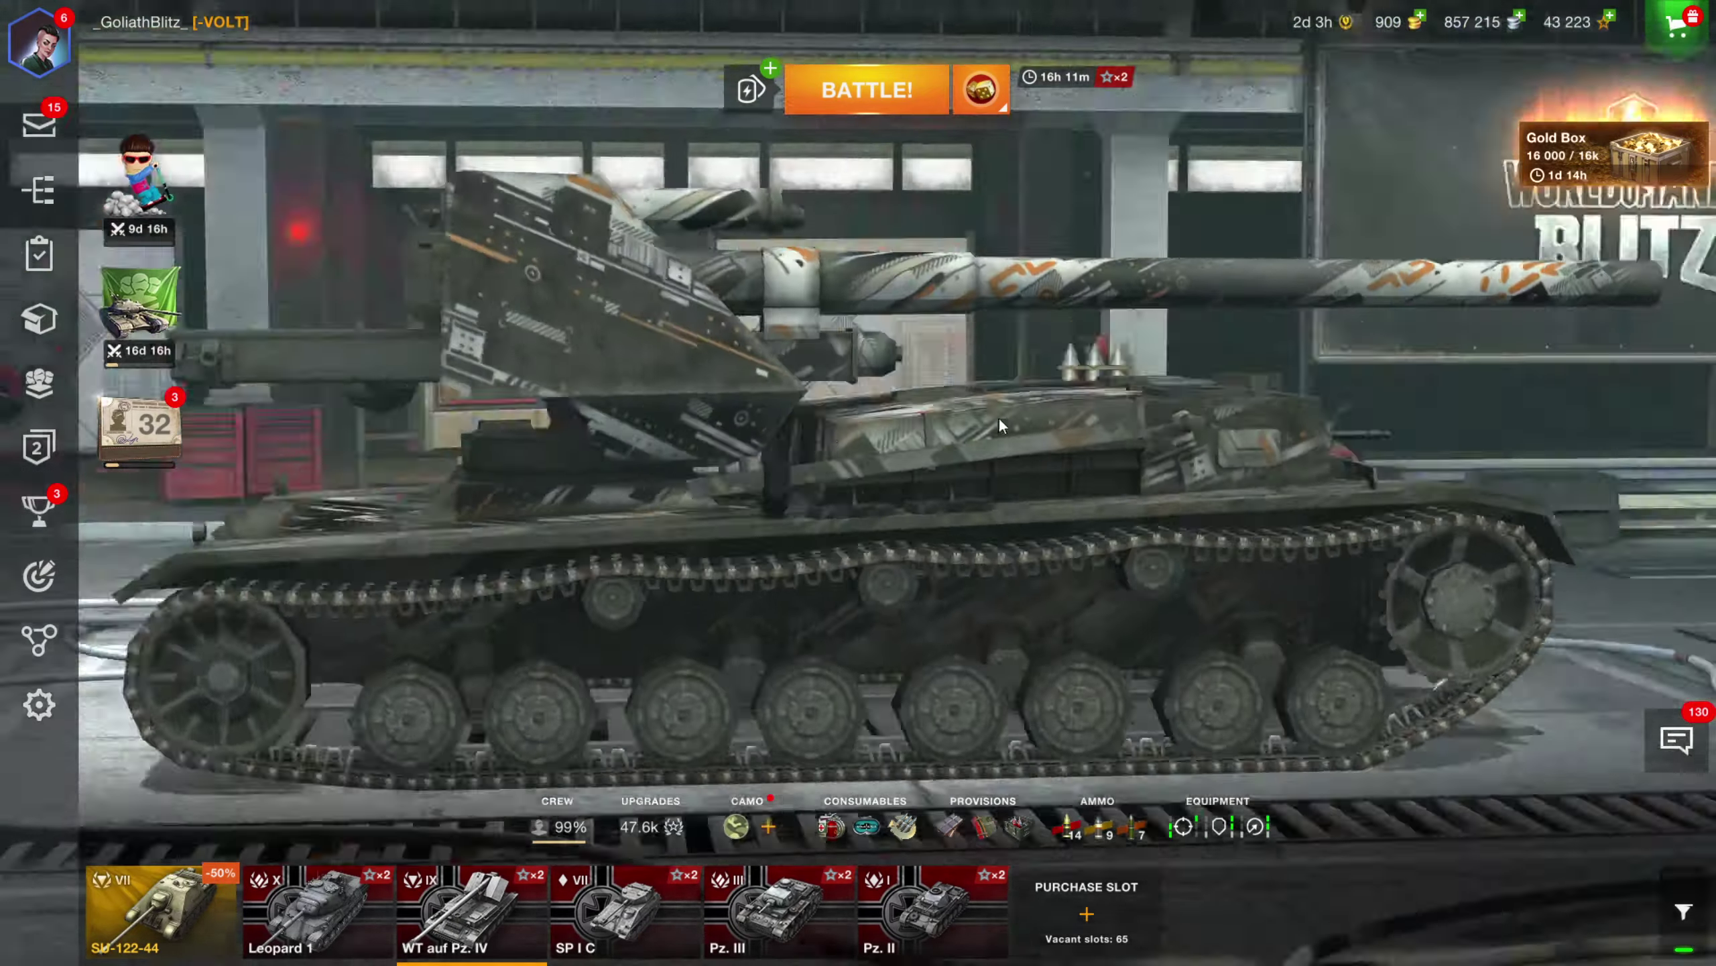
mouse_move(998, 416)
mouse_down()
mouse_move(840, 423)
mouse_move(1161, 421)
mouse_move(1030, 448)
mouse_move(792, 273)
mouse_move(760, 429)
mouse_move(635, 470)
mouse_move(849, 529)
mouse_move(874, 656)
mouse_move(922, 537)
mouse_move(1000, 554)
mouse_move(1207, 440)
mouse_move(1116, 467)
mouse_move(1030, 446)
mouse_move(1043, 437)
mouse_move(1069, 486)
mouse_move(1038, 477)
mouse_move(1132, 502)
mouse_move(1121, 535)
mouse_move(957, 505)
mouse_move(944, 568)
mouse_move(858, 575)
mouse_move(1005, 565)
mouse_move(963, 534)
mouse_move(859, 528)
mouse_move(1040, 543)
mouse_move(992, 553)
mouse_move(853, 527)
mouse_move(1043, 463)
mouse_move(1138, 518)
mouse_move(1238, 478)
mouse_up()
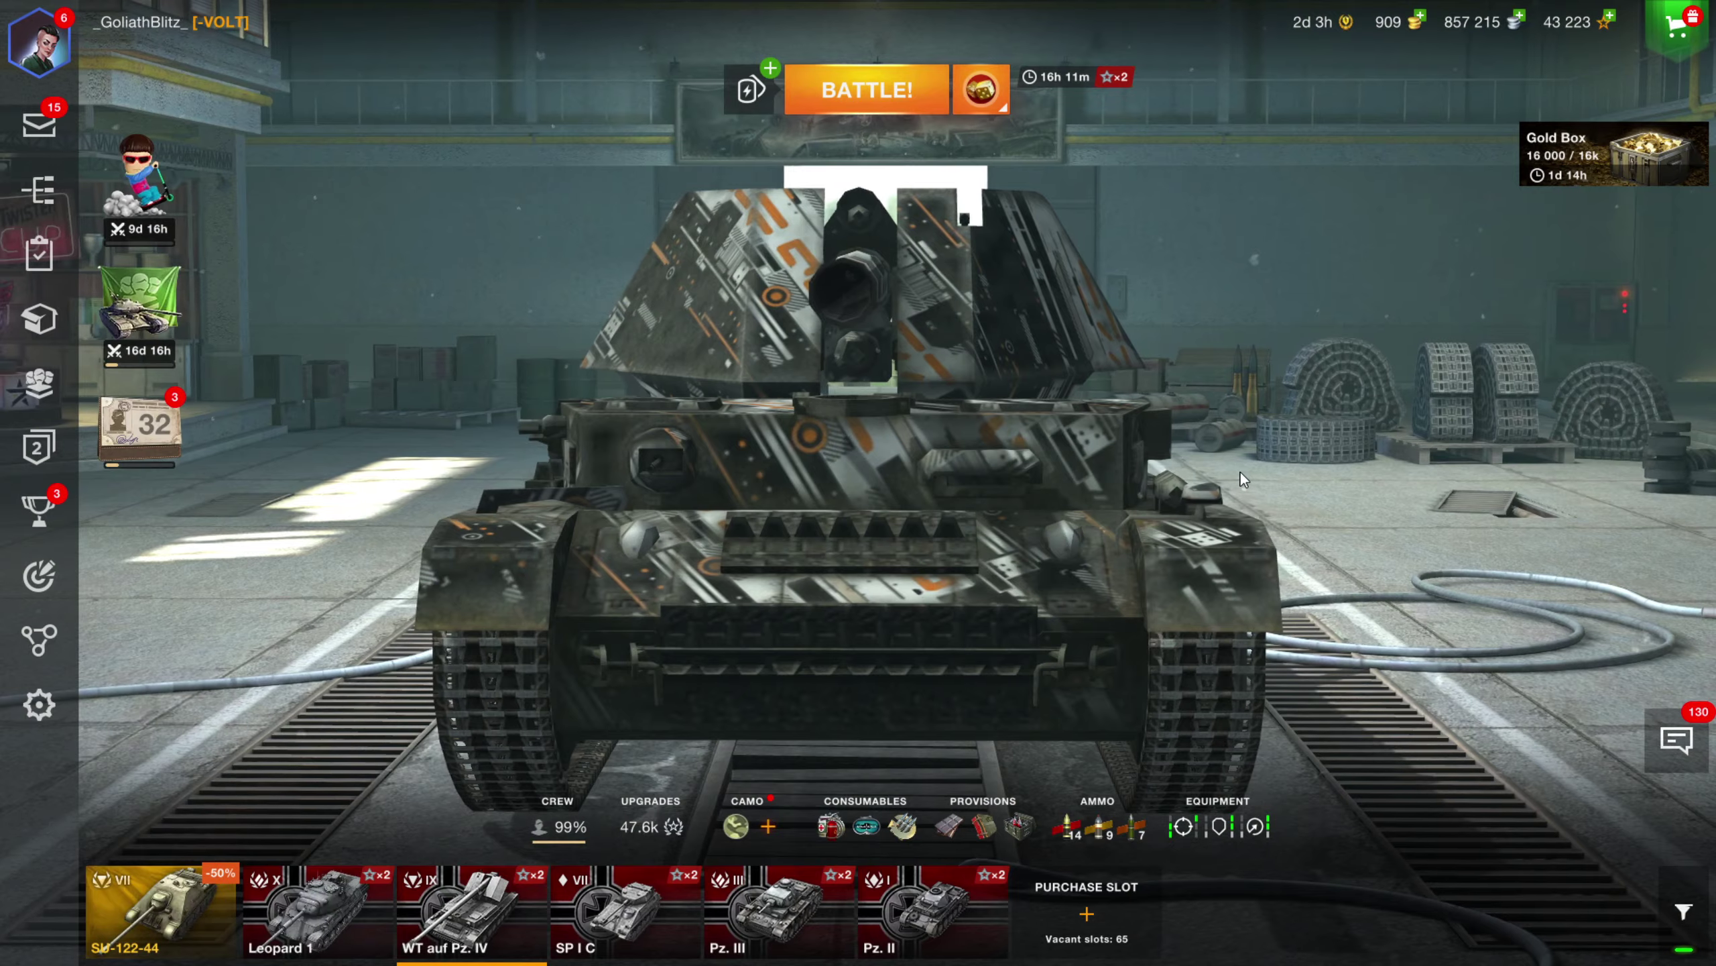
Bring the OBS 27.0.1 recording window up over the Blitz garage from the taskbar
key(super)
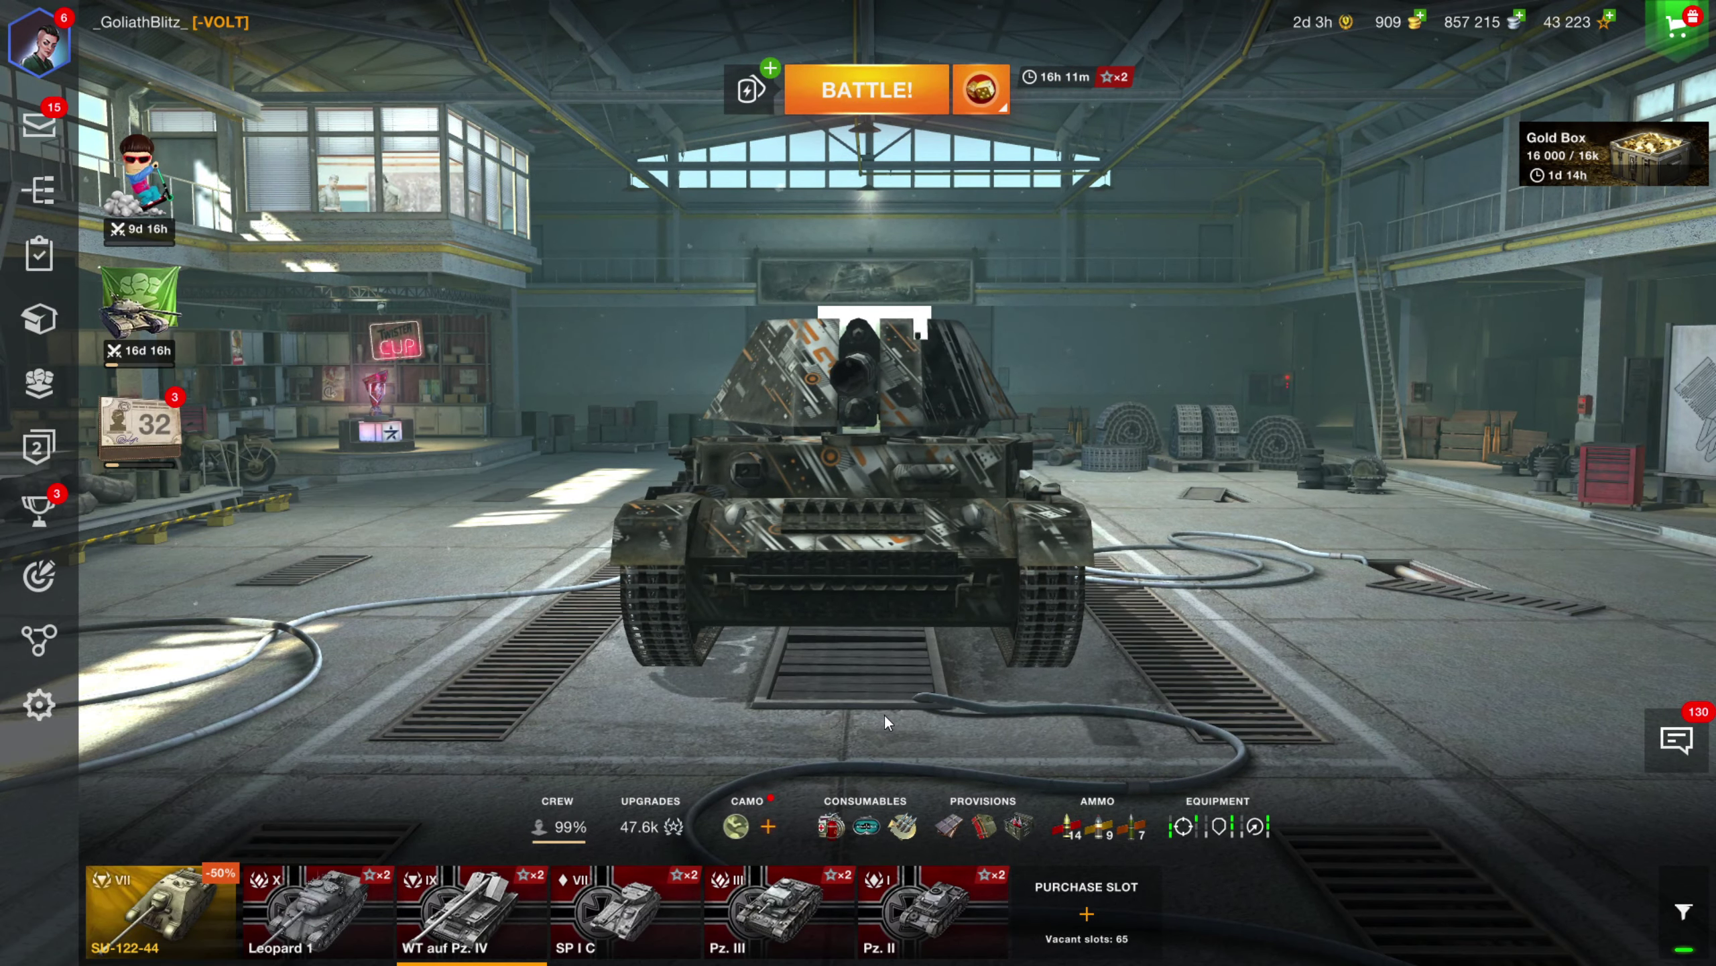
scroll(872, 660, up, 3)
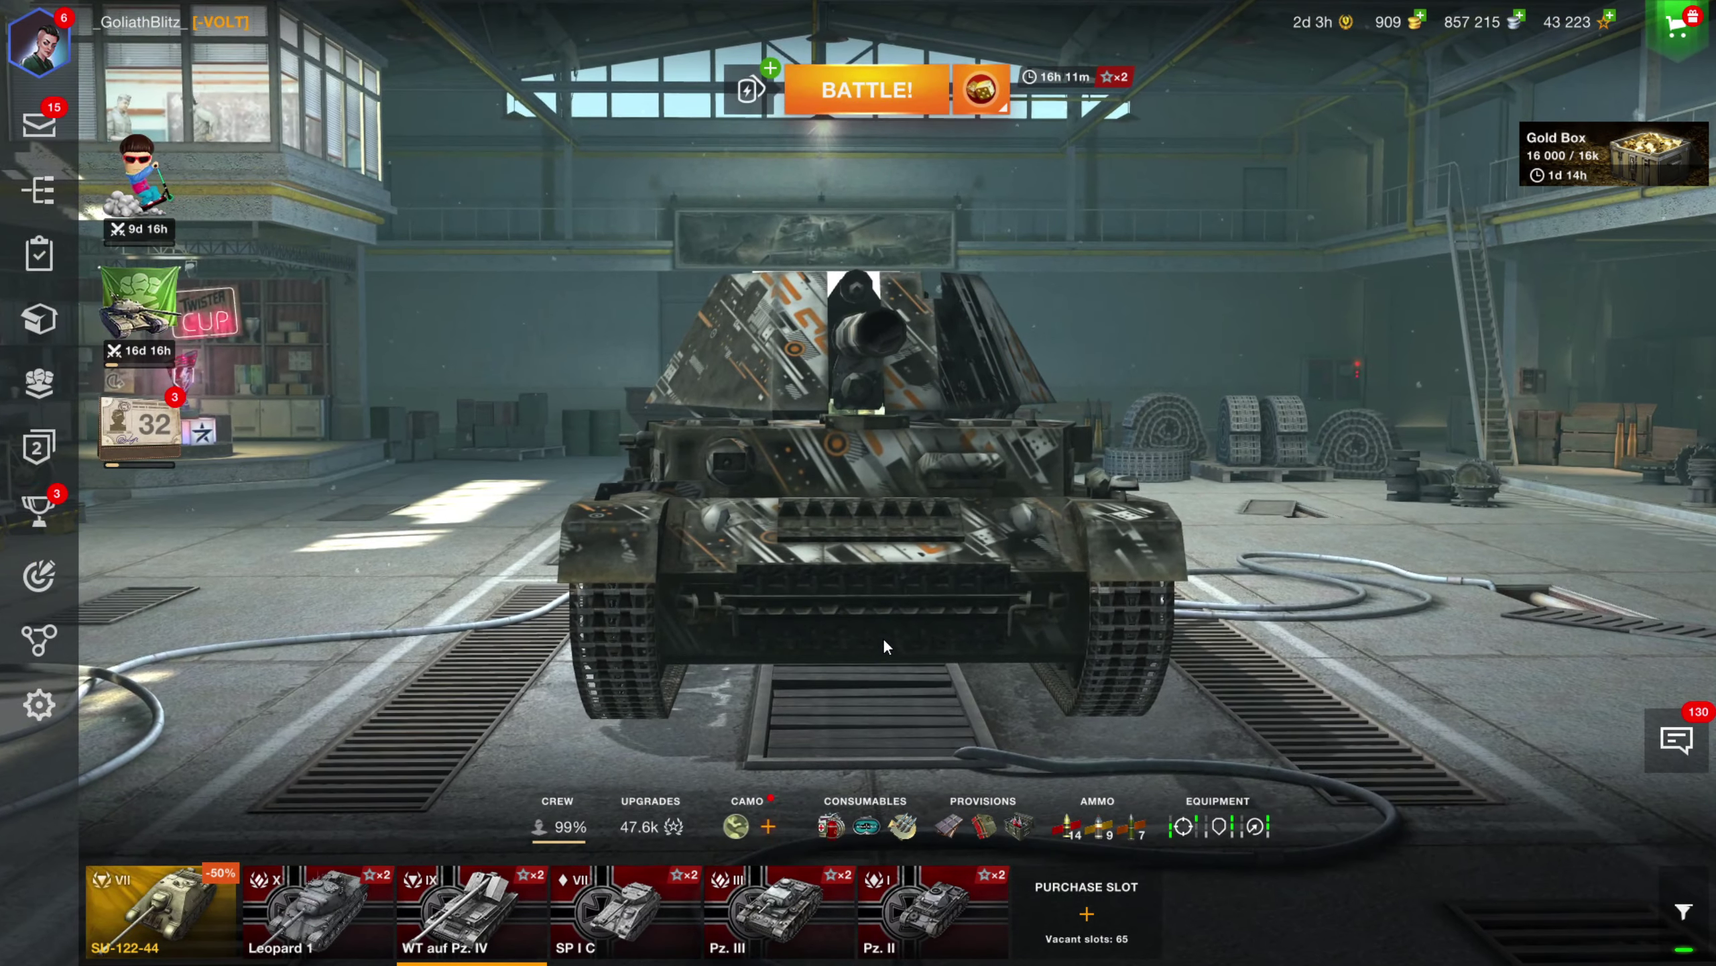
scroll(885, 643, up, 3)
key(super)
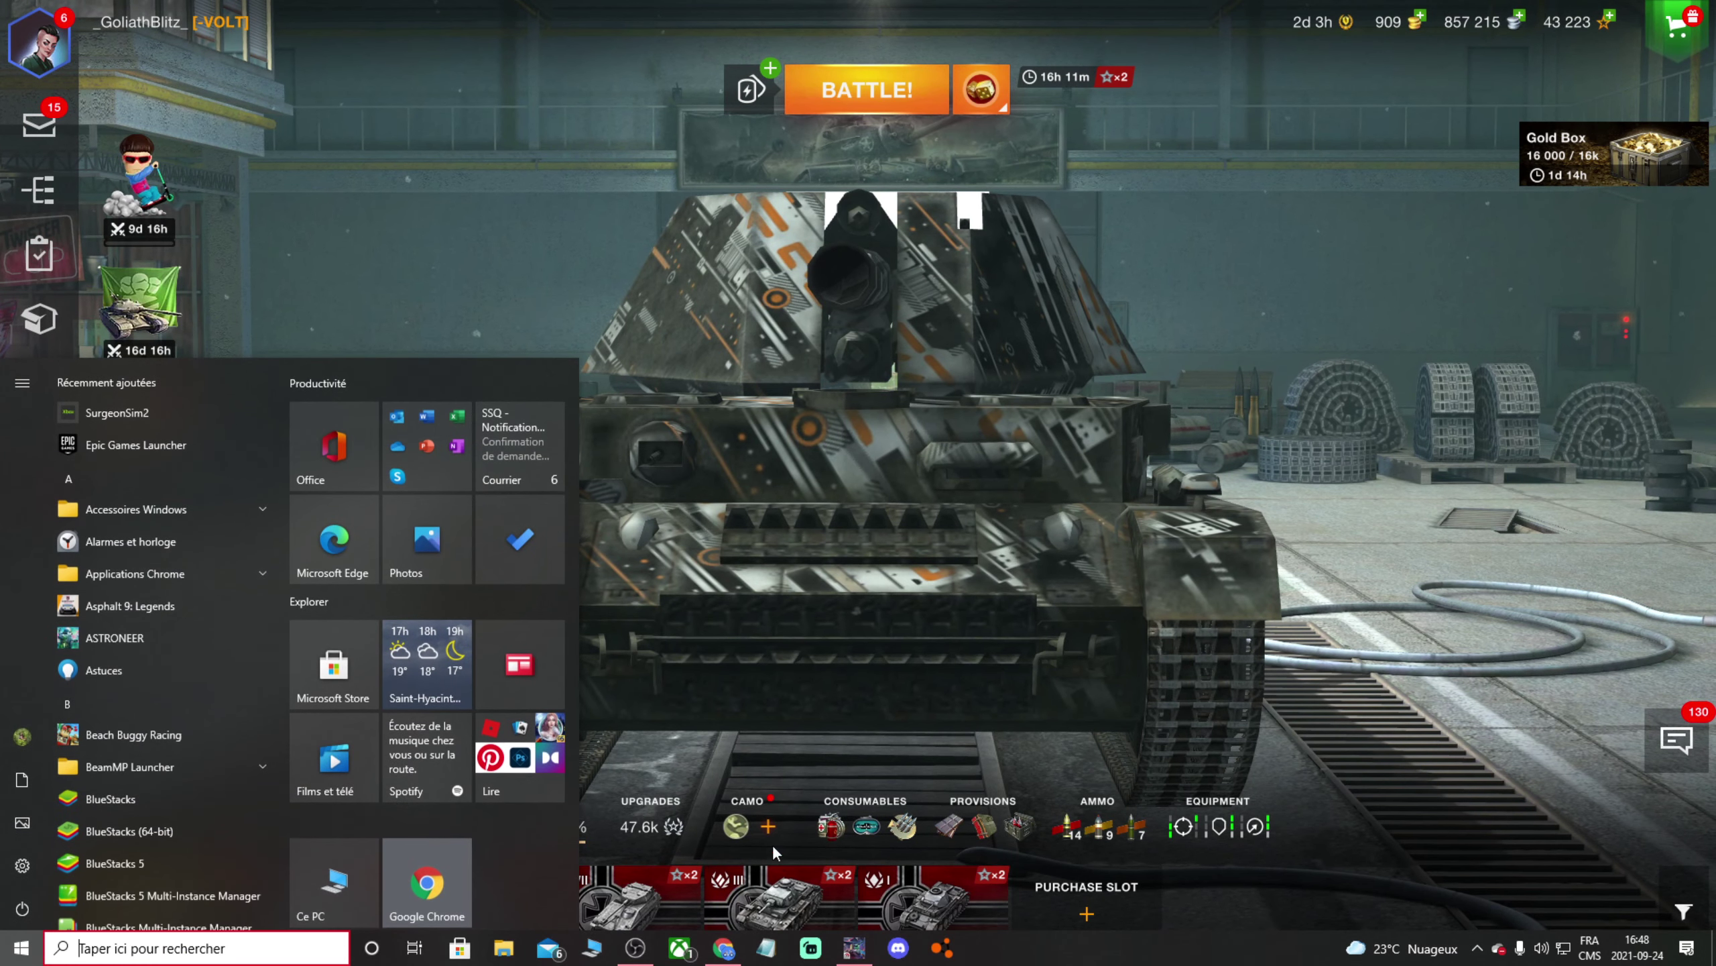
click(635, 948)
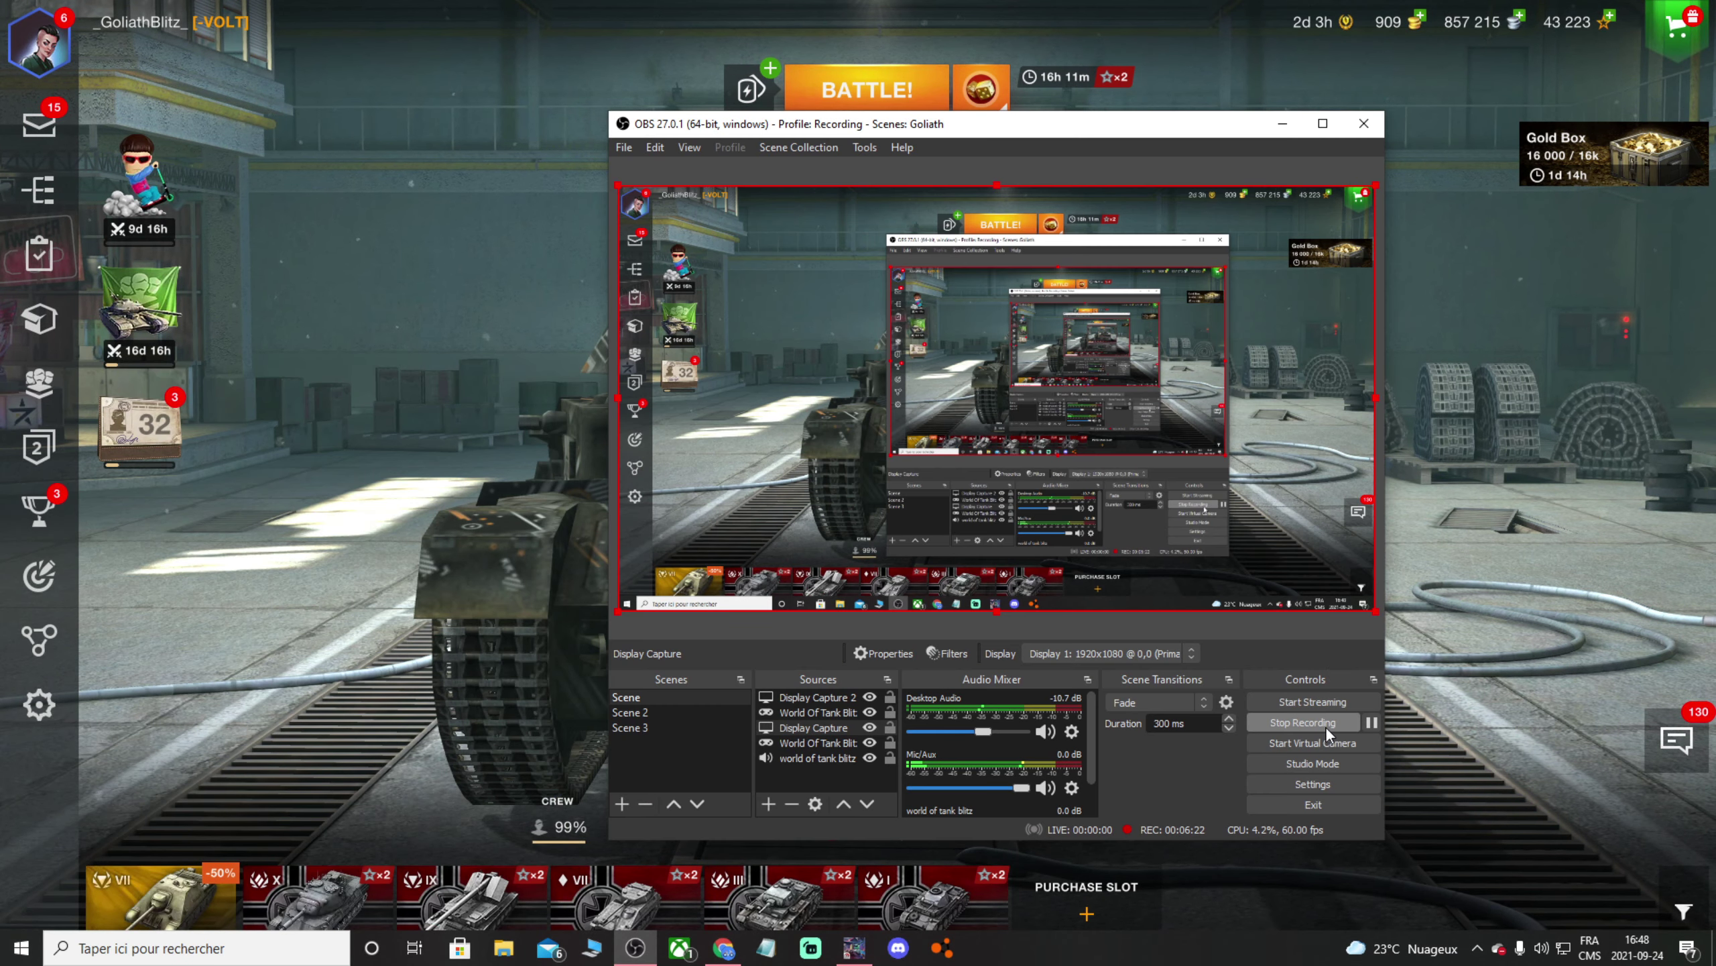